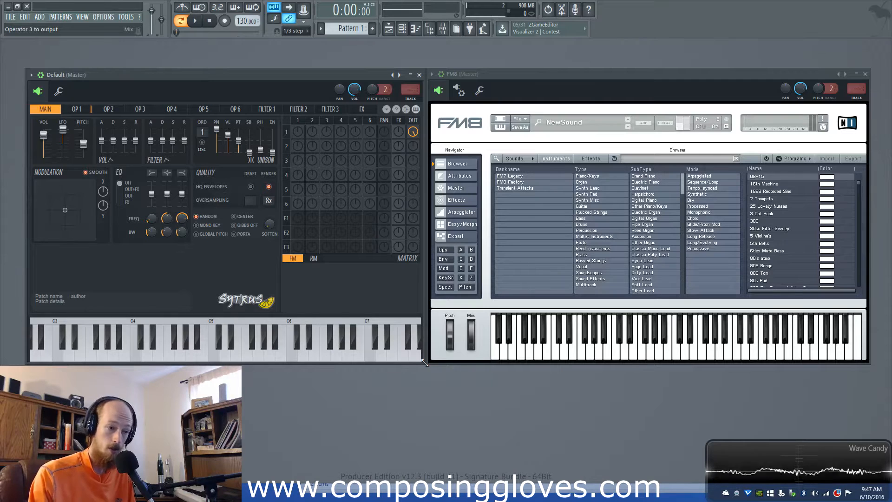
mouse_move(422, 363)
mouse_down()
mouse_move(421, 317)
mouse_move(416, 381)
mouse_move(420, 343)
mouse_move(422, 364)
mouse_up()
drag(870, 363, 865, 354)
drag(505, 65, 509, 74)
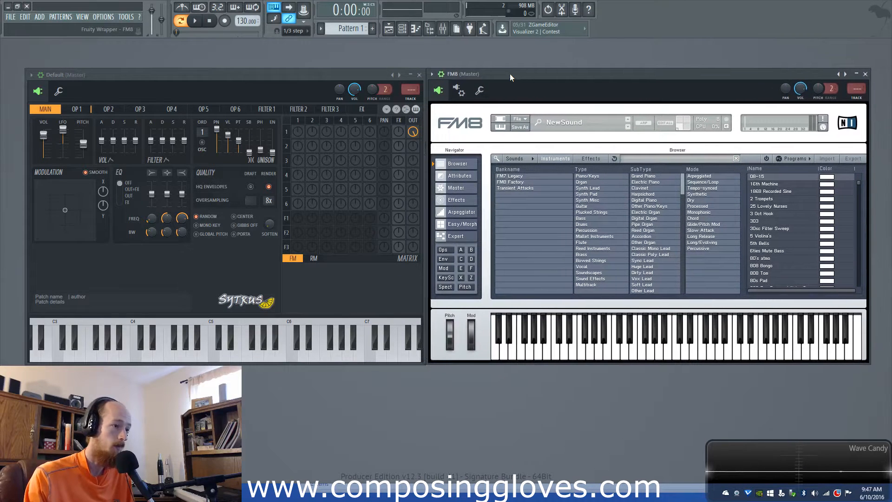
Open operator 1's settings in Sytrus and examine its waveform preview and the preset wave shapes below it.
click(77, 109)
mouse_move(81, 157)
mouse_down()
mouse_move(81, 130)
mouse_move(80, 157)
mouse_up()
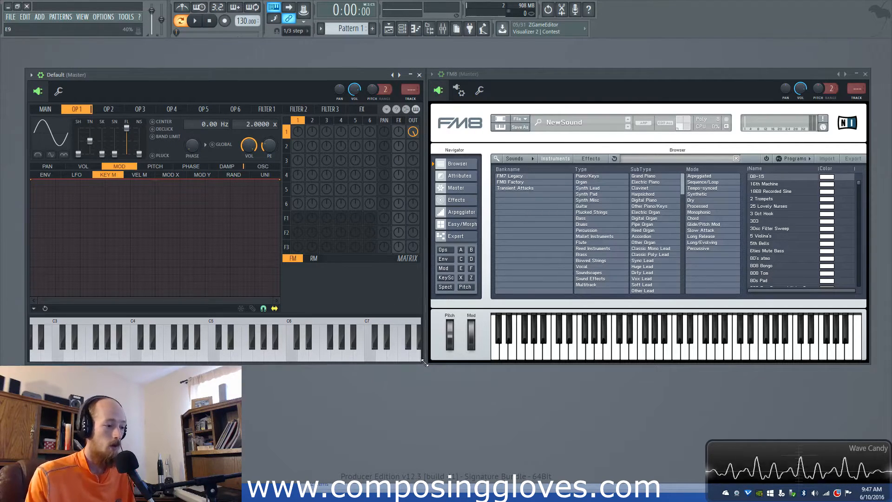
mouse_move(78, 154)
mouse_down()
mouse_move(78, 140)
mouse_move(78, 154)
mouse_up()
click(52, 154)
click(63, 154)
click(51, 155)
click(51, 155)
click(37, 155)
click(51, 155)
click(63, 156)
click(63, 155)
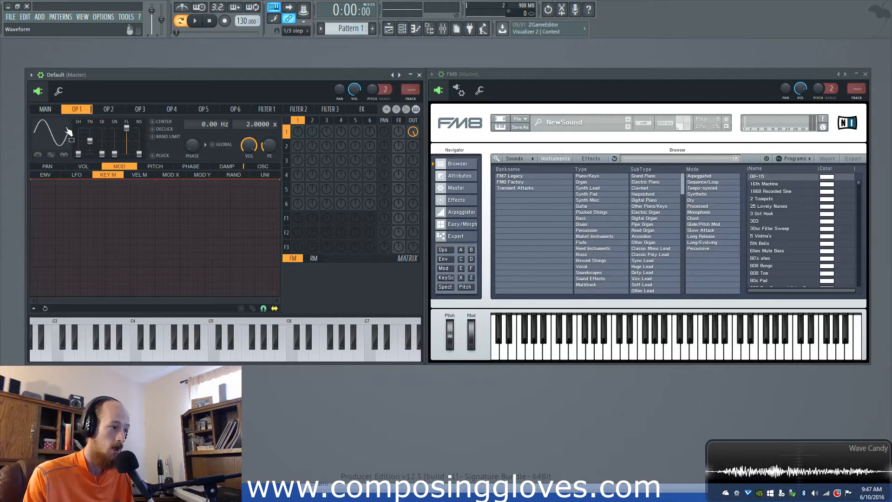
Examine the range of six operators and operator 1's SH and TN waveform sliders.
drag(79, 113, 235, 111)
mouse_move(78, 154)
mouse_down()
mouse_move(78, 135)
mouse_move(78, 154)
mouse_up()
drag(208, 109, 86, 113)
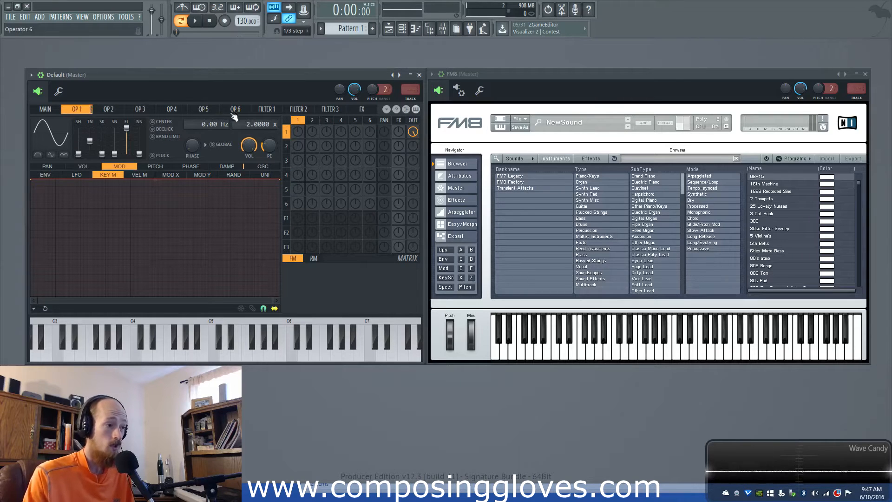
drag(237, 114, 77, 112)
drag(90, 141, 89, 141)
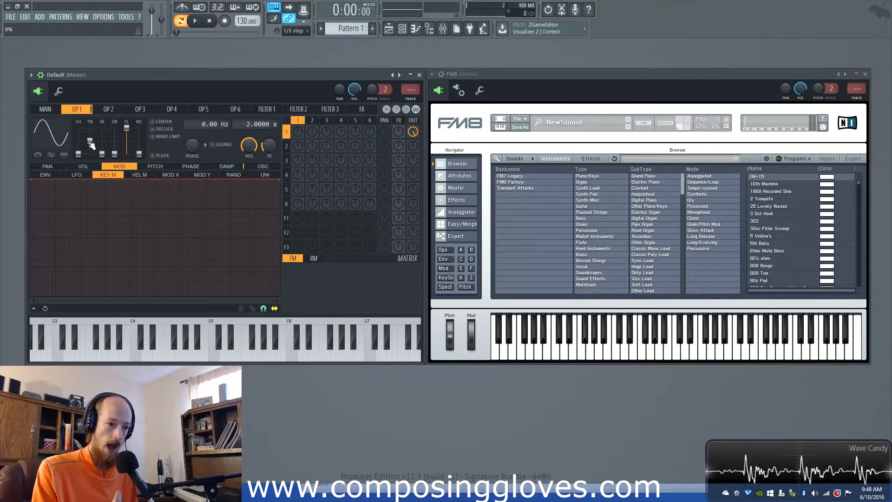
mouse_move(78, 154)
mouse_down()
mouse_move(79, 141)
mouse_move(79, 154)
mouse_up()
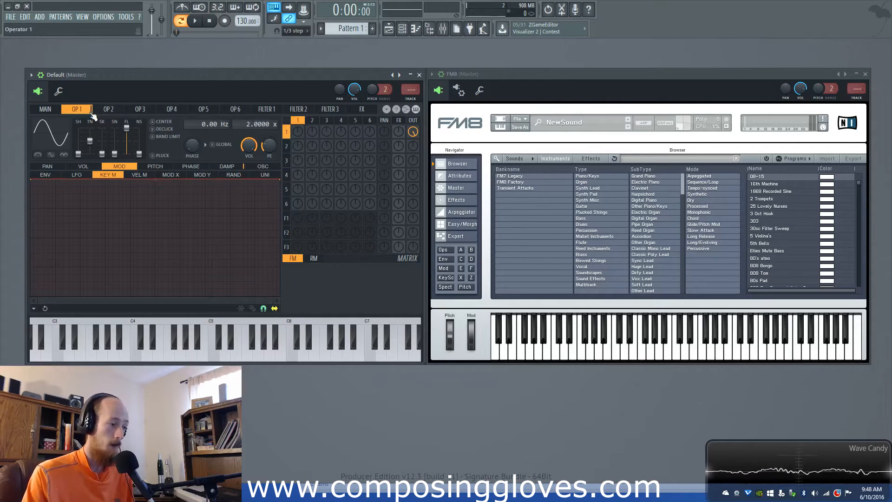
Show operator 1's oscillator harmonics editor and compare the matrix's RM and FM views.
click(256, 169)
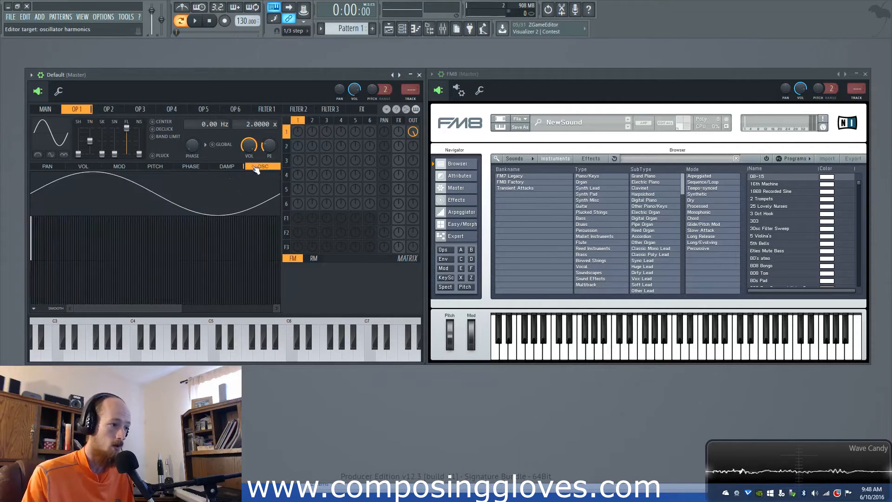
mouse_move(89, 255)
mouse_down()
mouse_move(159, 245)
mouse_move(166, 272)
mouse_move(110, 273)
mouse_move(179, 284)
mouse_move(79, 285)
mouse_move(219, 275)
mouse_move(120, 255)
mouse_move(216, 274)
mouse_move(110, 259)
mouse_move(275, 300)
mouse_move(70, 285)
mouse_move(193, 271)
mouse_up()
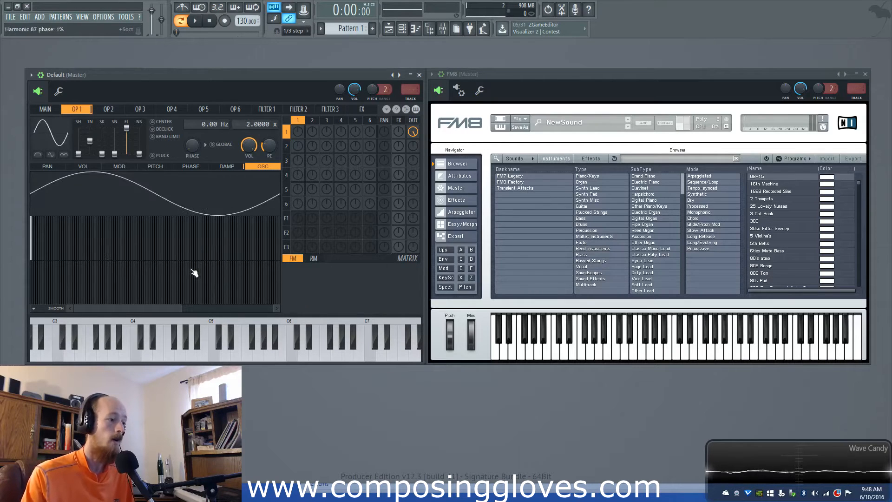
click(315, 258)
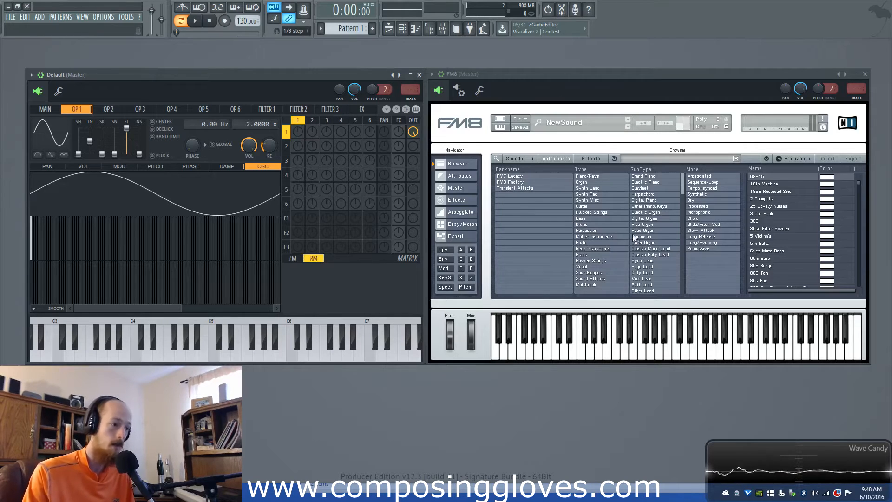
click(292, 258)
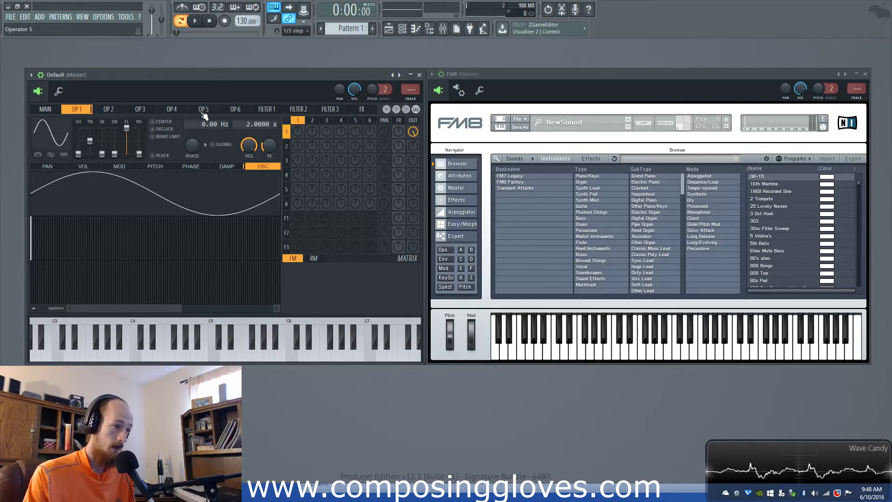
Look through Sytrus's filter, operator and effects pages with the matrix showing ring modulation.
click(226, 111)
drag(226, 111, 329, 111)
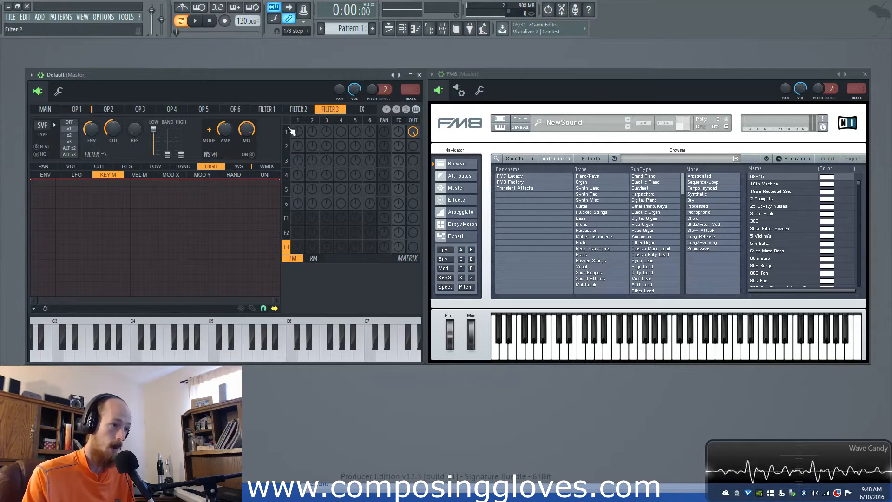
click(314, 259)
click(241, 111)
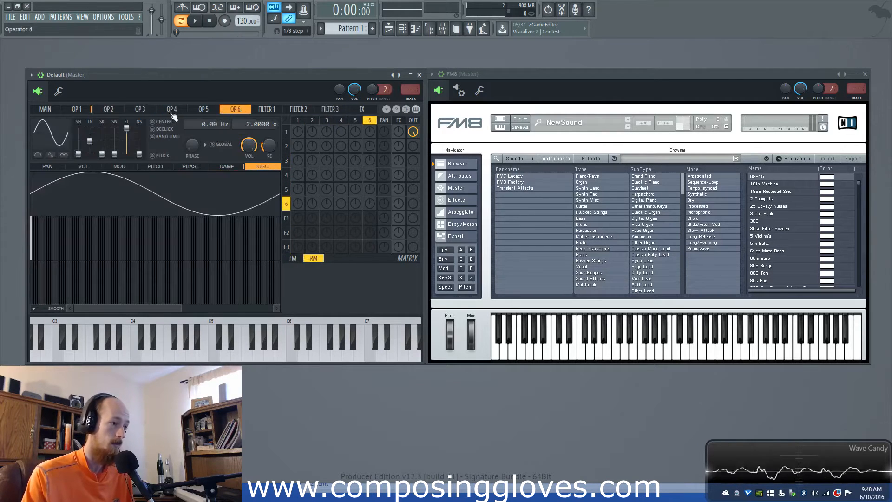
click(110, 112)
click(141, 112)
click(267, 112)
click(357, 110)
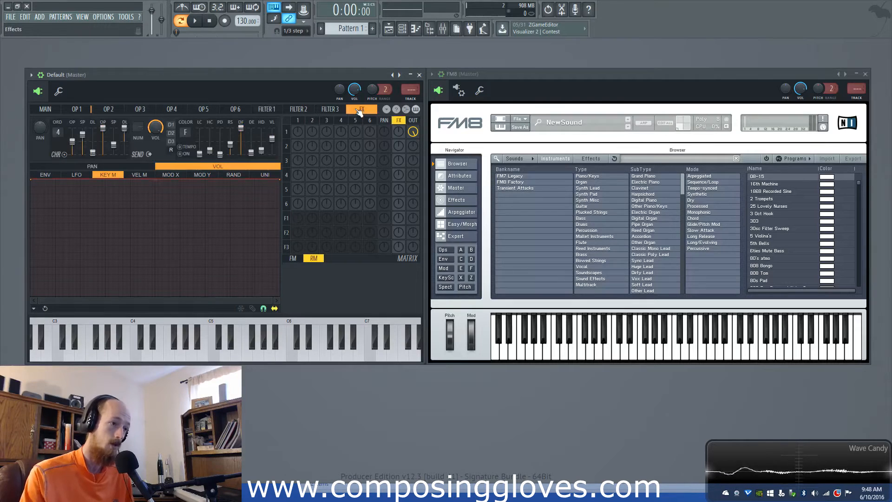
Return to the main Sytrus page and move the XY modulation point towards the pad's right edge.
click(45, 109)
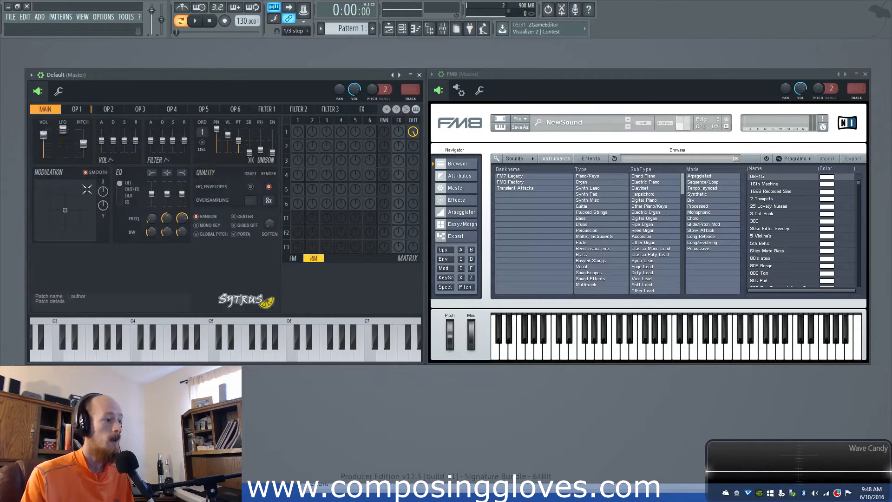
drag(103, 191, 103, 205)
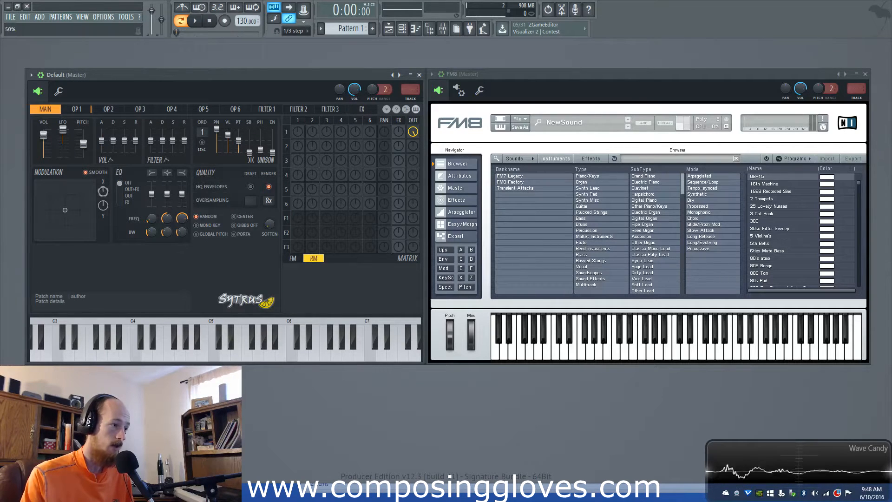
drag(58, 224, 87, 212)
Open FM8's Expert view and show the settings of operator E for comparison with Sytrus.
click(567, 69)
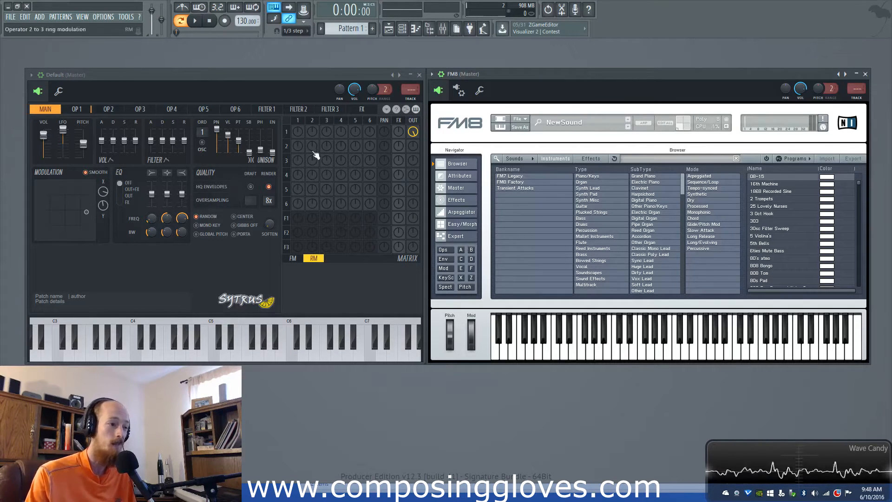
click(280, 74)
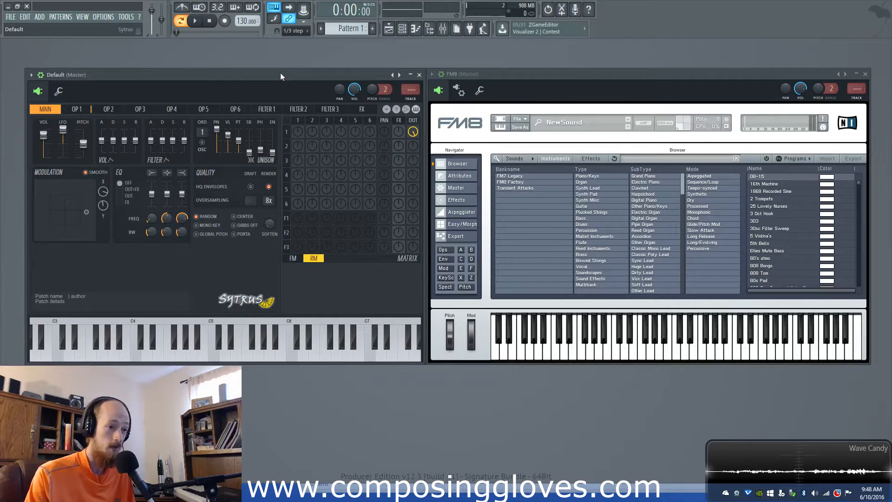
click(456, 236)
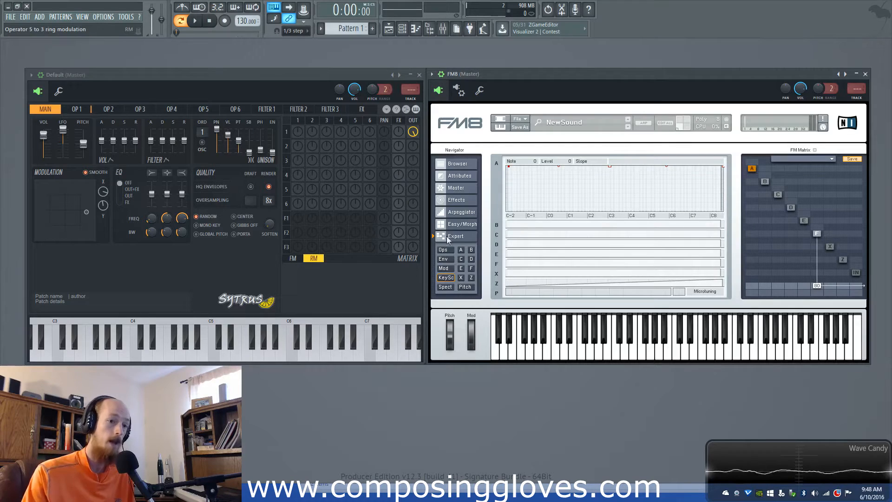
click(804, 221)
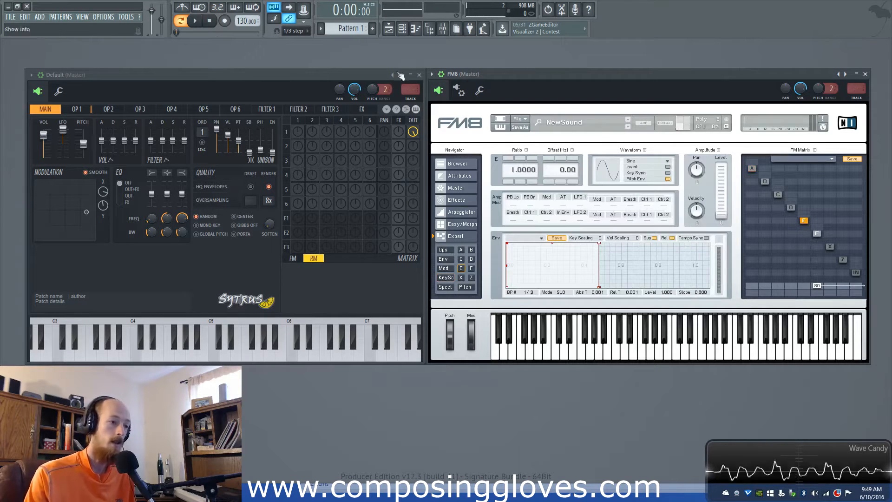
Switch the Sytrus matrix to FM and raise the modulation amounts of operator 1 to 4, 5 and 6 and operator 2 to 4 and 5.
click(303, 261)
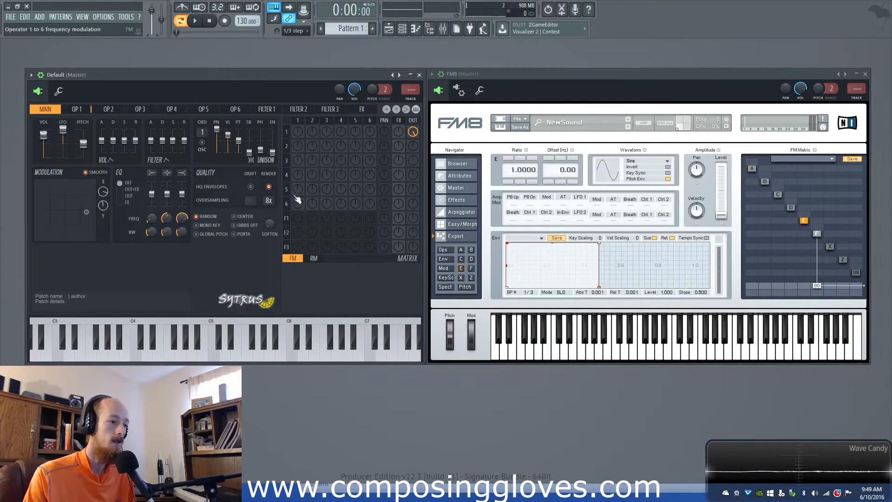
mouse_move(298, 175)
mouse_down()
mouse_move(297, 156)
mouse_move(299, 169)
mouse_up()
drag(299, 204, 312, 158)
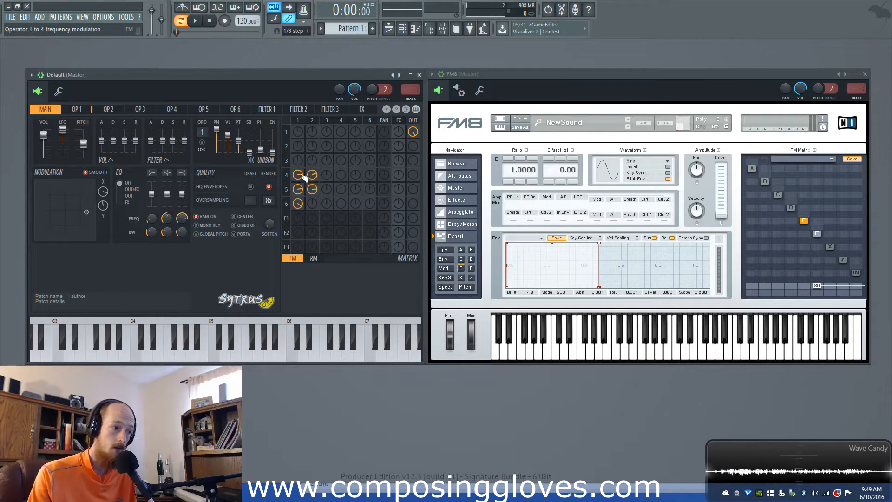
drag(299, 186, 298, 176)
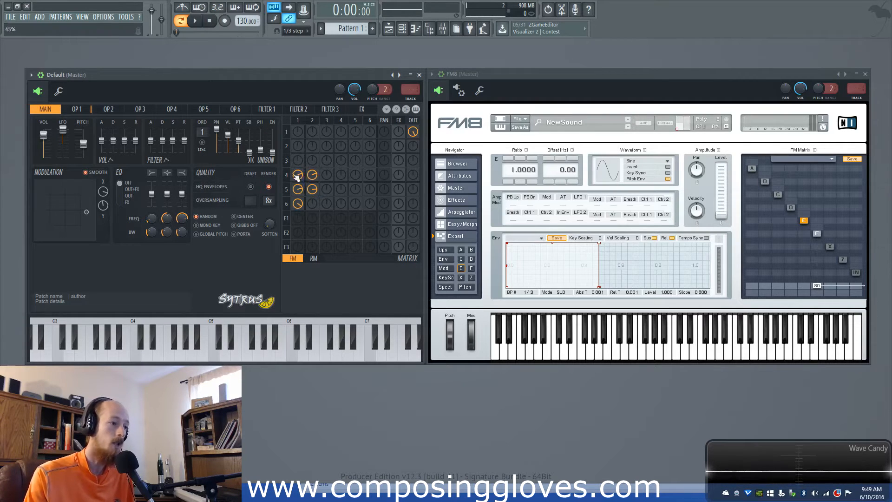
drag(297, 175, 298, 160)
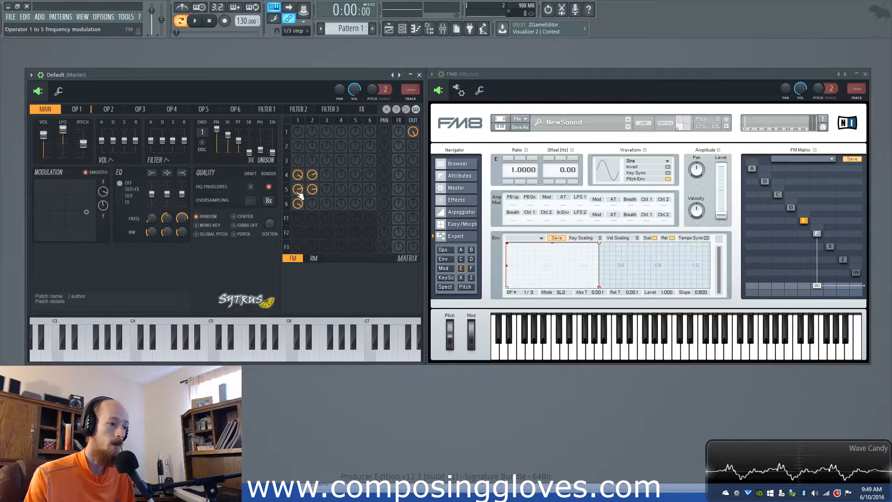
drag(299, 204, 300, 207)
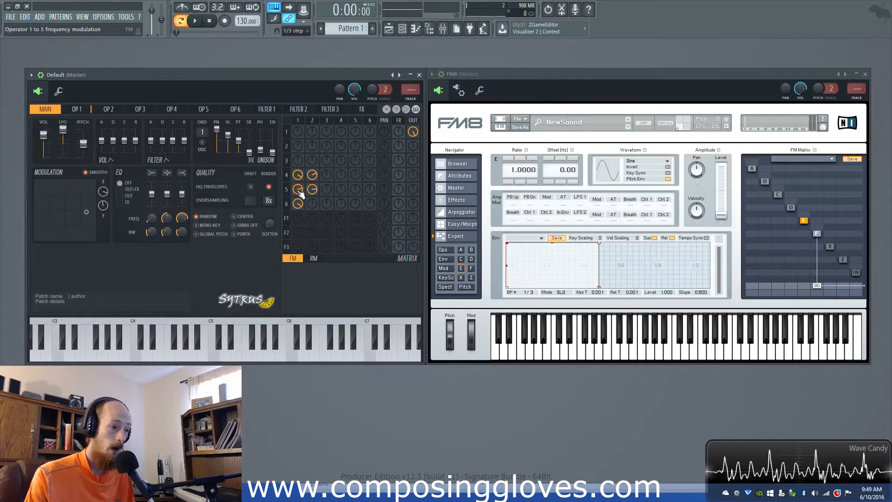
Show operator 4's input modulation and mute the operator 2 to 5 and operator 1 to 6 FM routings.
click(301, 127)
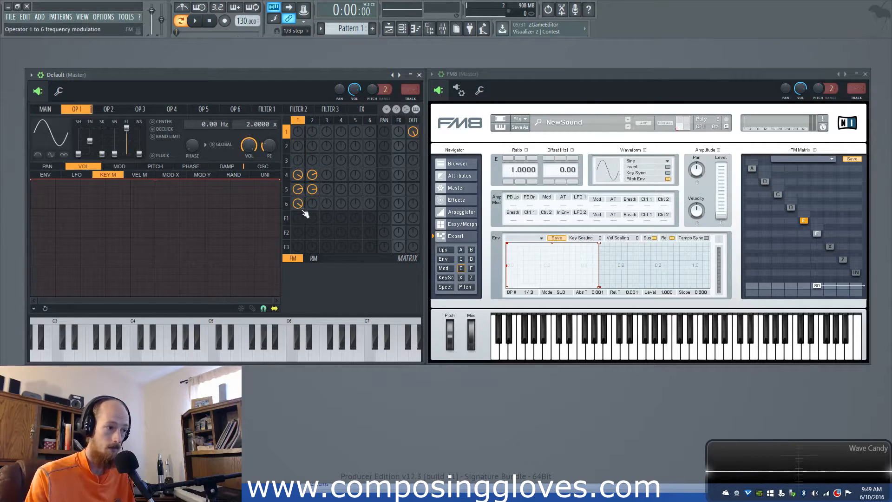
click(122, 166)
click(286, 176)
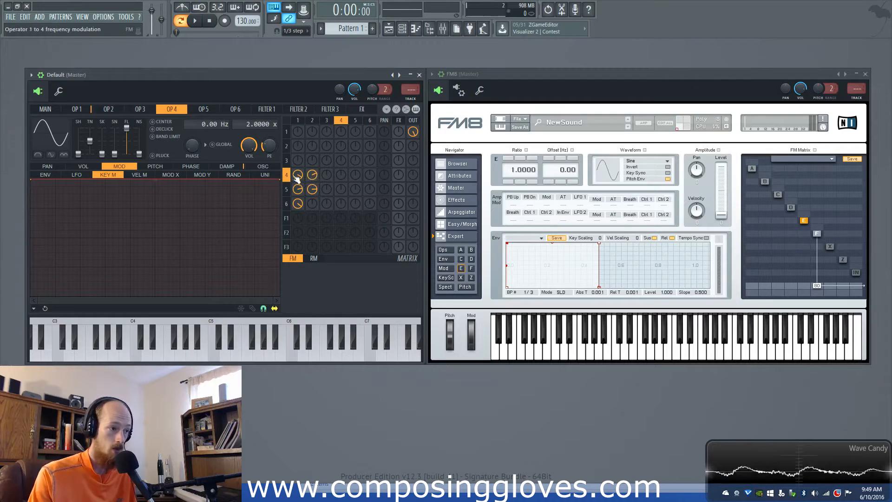
right_click(315, 191)
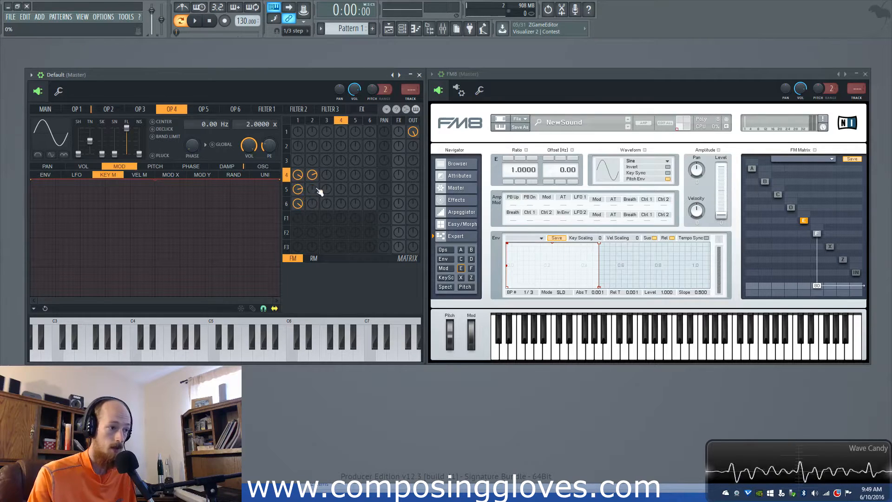
right_click(299, 205)
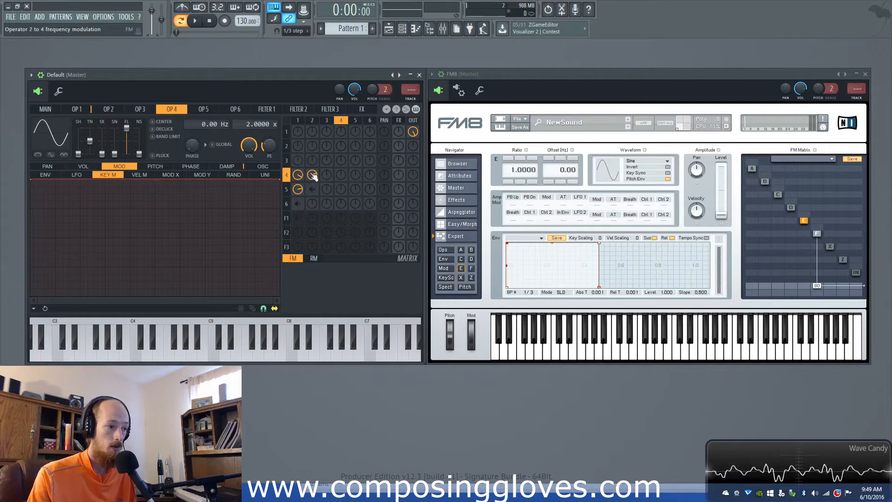
Lower the operator 1 to 4 FM amount and check operator 4's pitch velocity and modulation key mappings.
drag(299, 180, 299, 189)
click(153, 167)
click(135, 175)
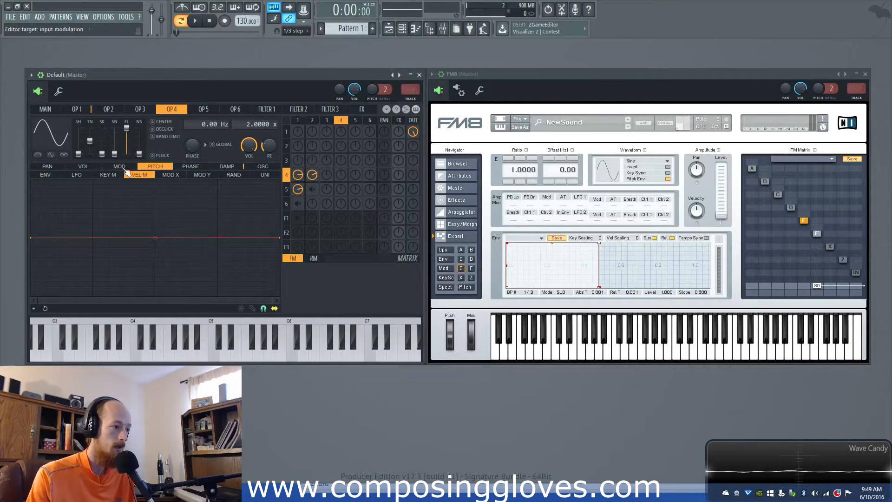
click(128, 167)
click(116, 175)
right_click(298, 176)
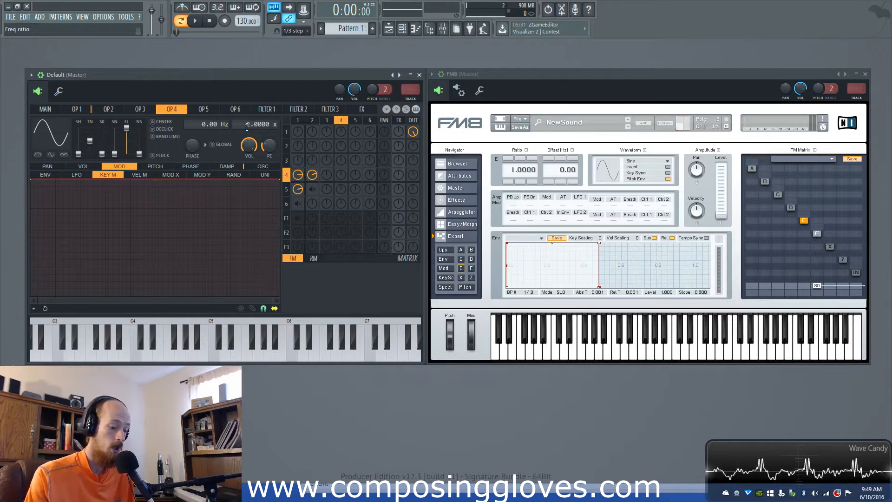
Raise operator 4's frequency ratio and set operator 1's frequency ratio to 1.0000.
scroll(247, 125, up, 15)
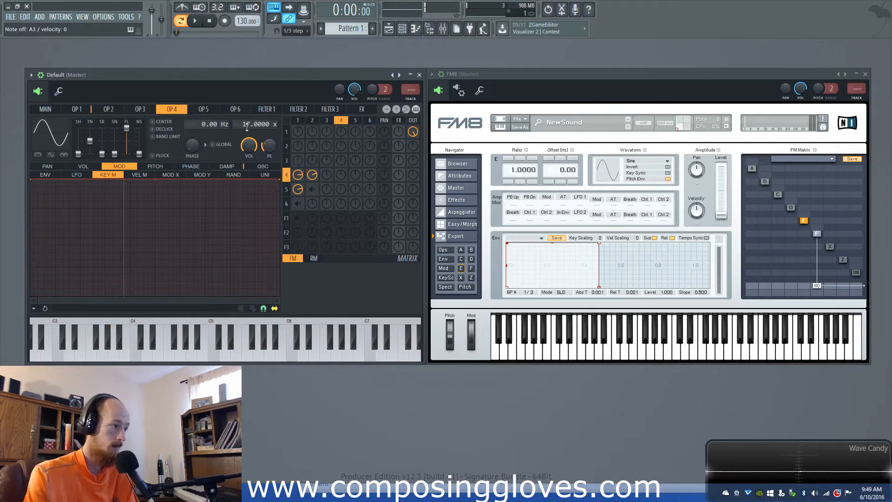
click(305, 119)
drag(247, 125, 247, 147)
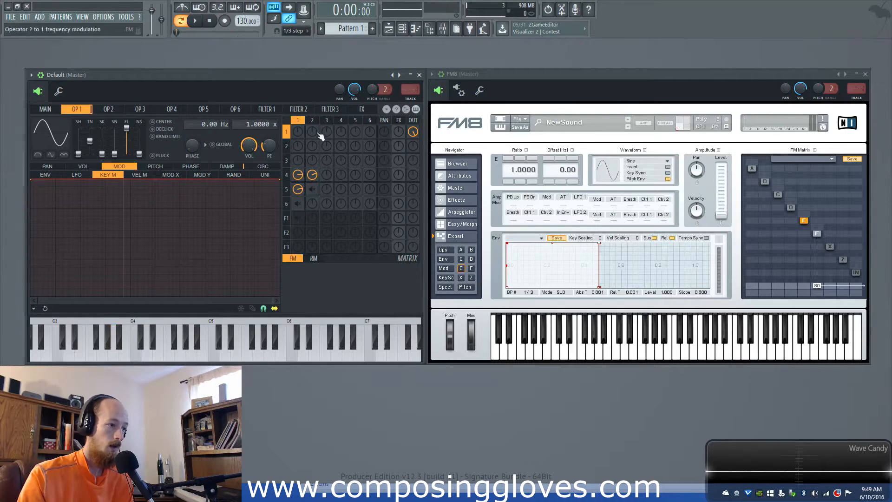
Examine operator 1's envelopes for modulation, panning and volume.
click(45, 175)
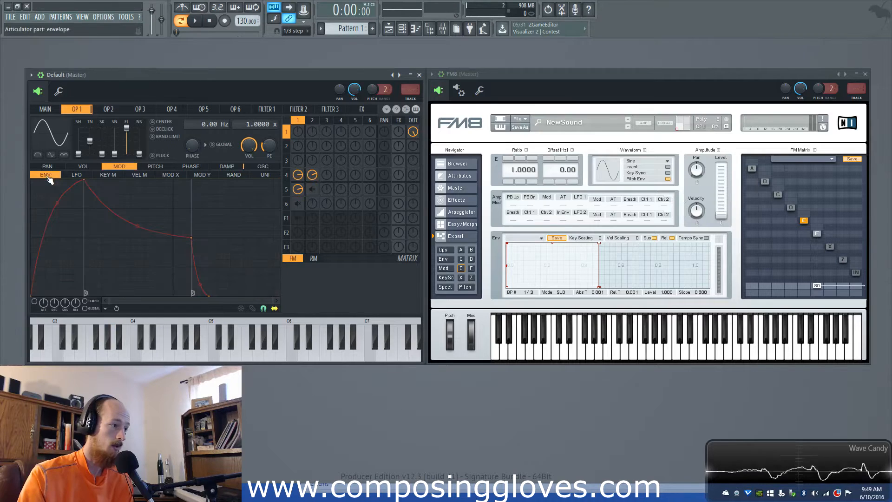
click(47, 166)
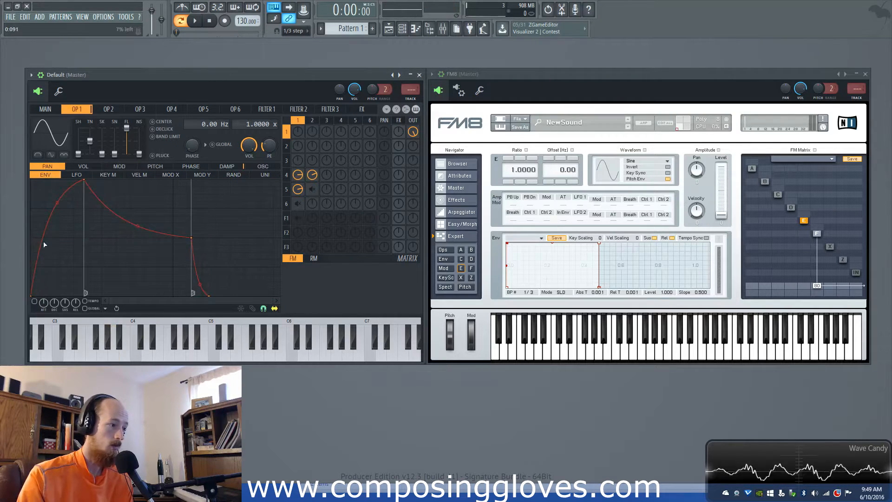
click(82, 167)
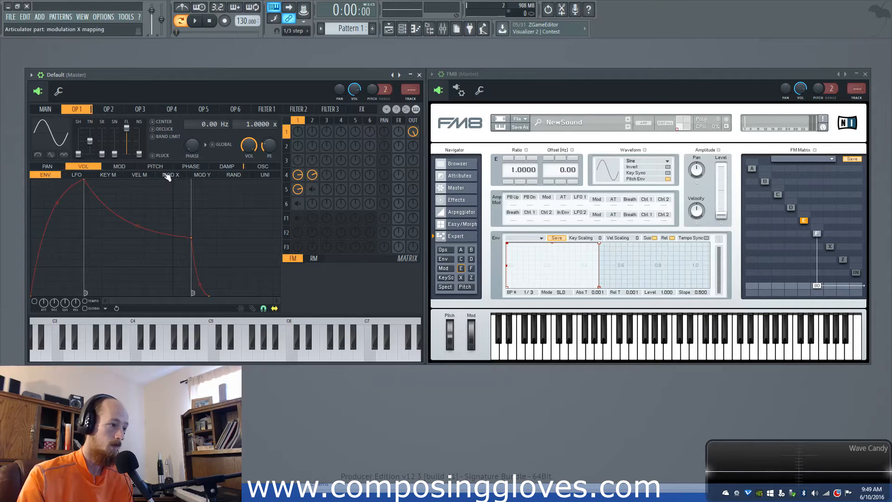
Show operator 1's pitch envelope and try a pitch envelope amount of +4800 cents.
click(155, 166)
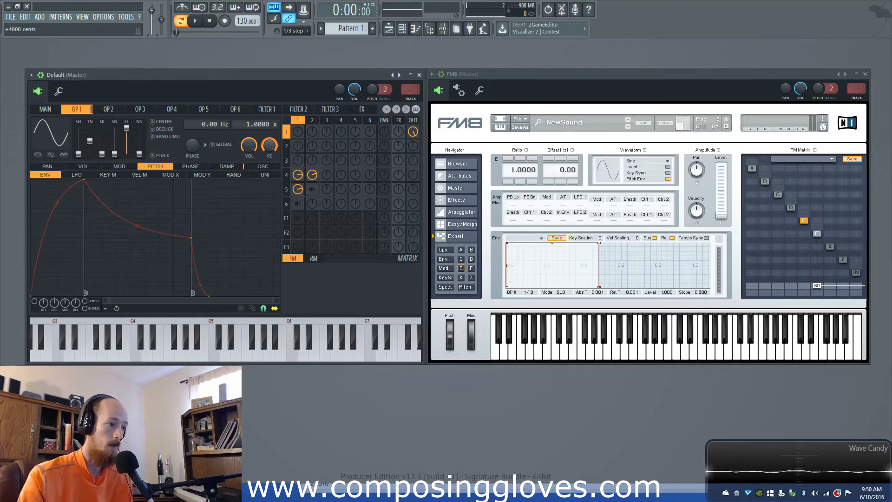
mouse_move(268, 146)
mouse_down()
mouse_move(269, 161)
mouse_move(266, 147)
mouse_up()
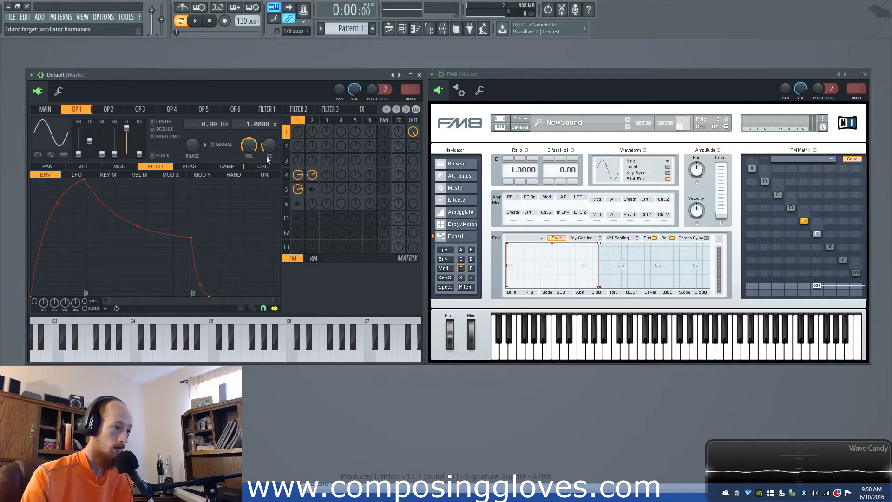
Clear the FM amounts from operator 1 to operators 4, 5 and 6 and from operator 2 to operators 4 and 5.
right_click(315, 188)
right_click(299, 203)
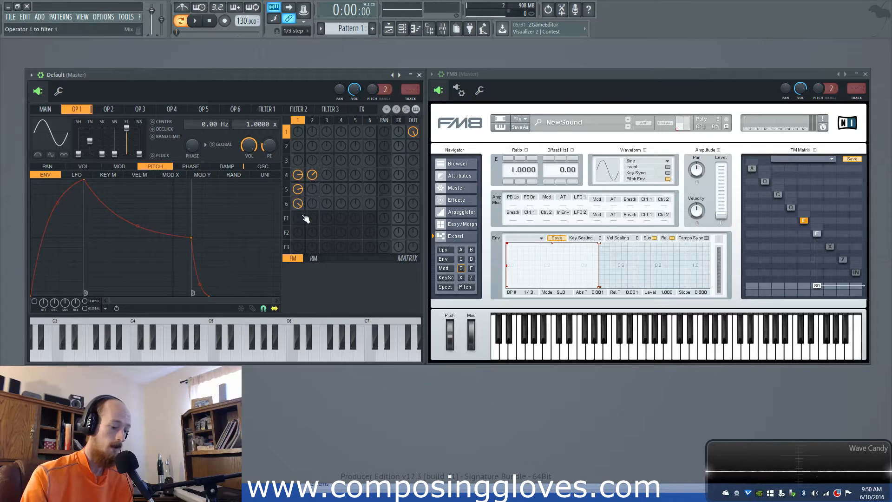
alt+click(299, 191)
alt+click(299, 176)
alt+click(314, 176)
Switch to FM8 and list all its automatable parameters in the project browser.
drag(678, 76, 558, 75)
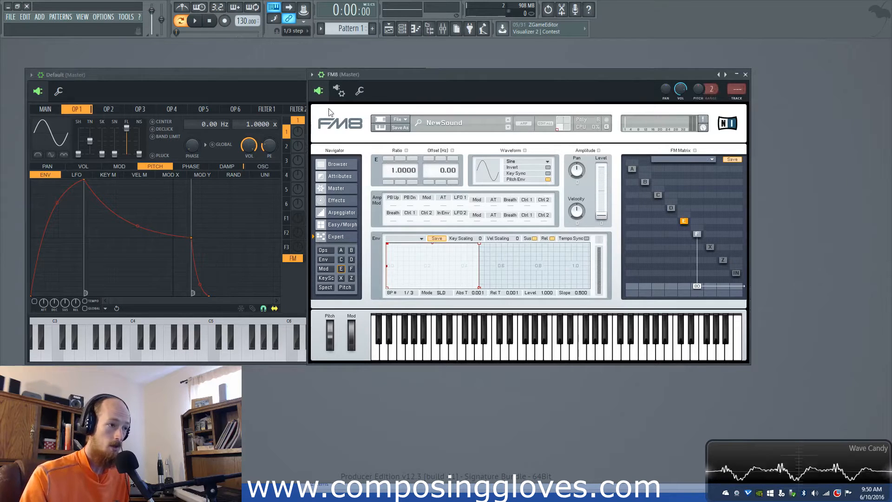
click(311, 74)
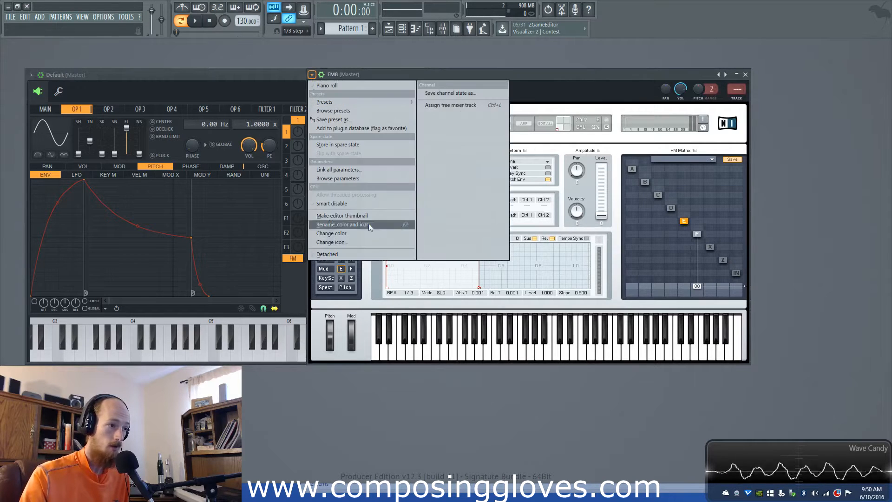
click(389, 181)
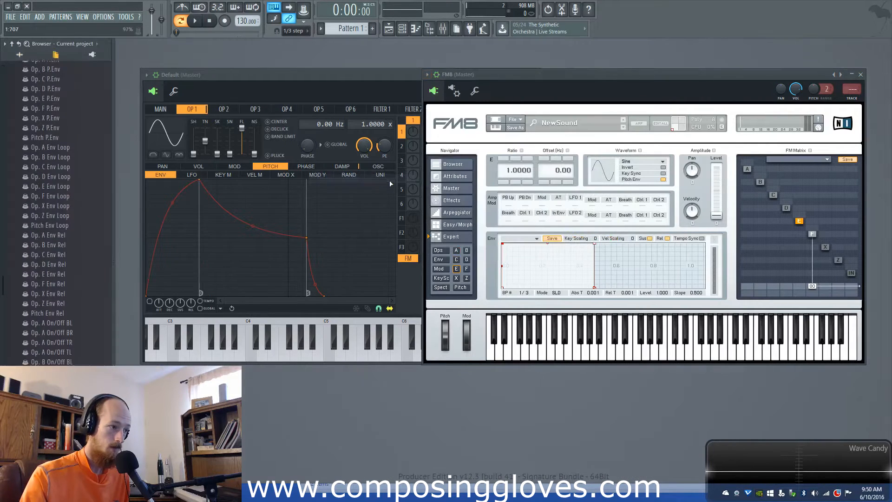
Set operator E's frequency offset to -5.00 and add several modulation amounts in the FM matrix, including 37 from D to E.
click(510, 165)
mouse_move(558, 171)
mouse_down()
mouse_move(558, 181)
mouse_move(558, 174)
mouse_up()
mouse_move(804, 236)
mouse_down()
mouse_move(797, 186)
mouse_move(774, 171)
mouse_move(785, 172)
mouse_up()
mouse_move(773, 247)
mouse_down()
mouse_move(775, 228)
mouse_move(785, 232)
mouse_move(774, 211)
mouse_up()
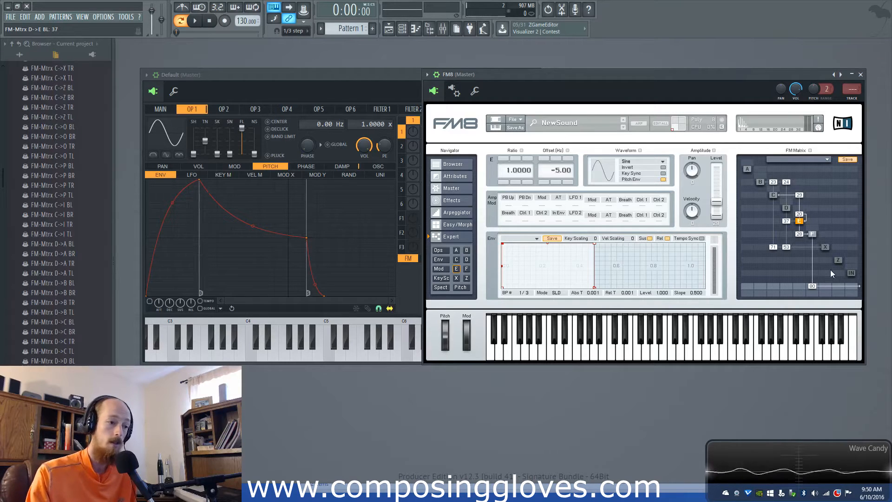
Switch to Sytrus and try out operator 1's self-modulation, raising it to 91%, resetting it, raising it again and bringing it back to zero.
click(273, 89)
drag(413, 135, 414, 135)
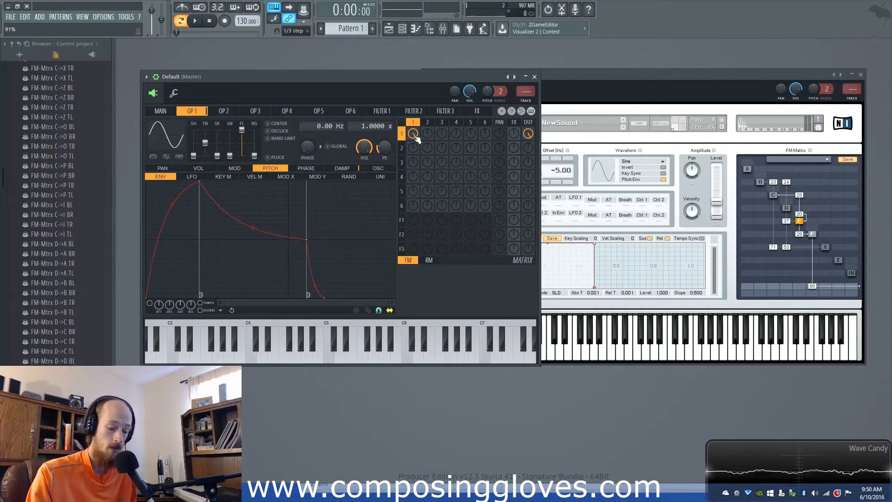
alt+click(414, 135)
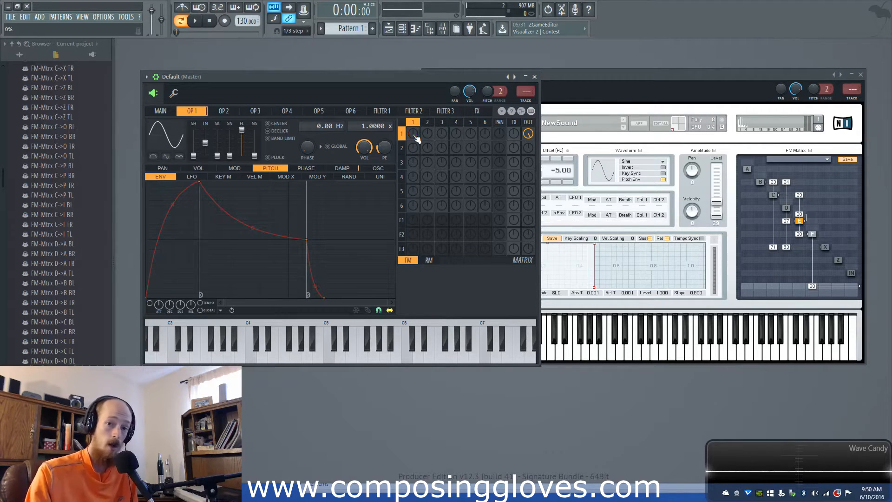
drag(414, 135, 414, 104)
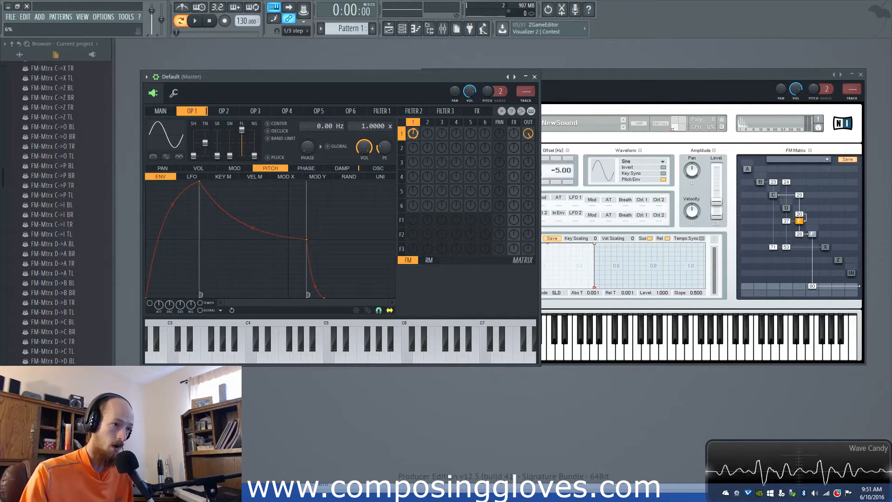
drag(413, 134, 413, 165)
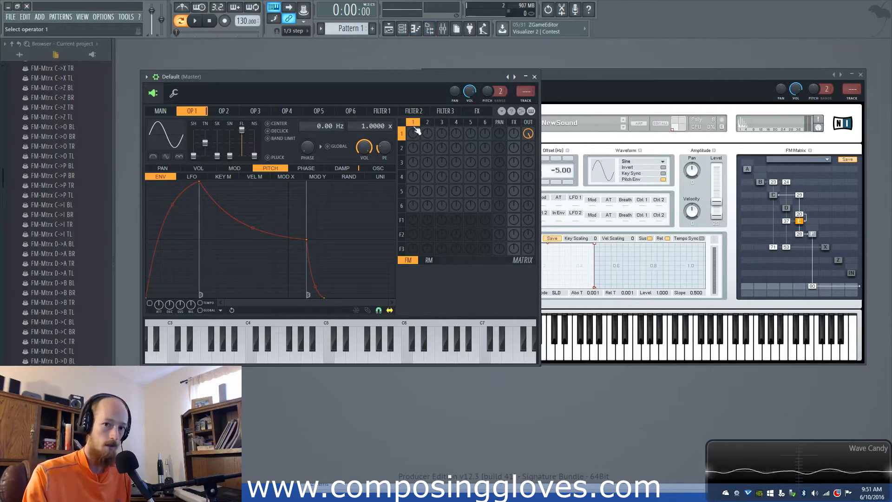
Switch to FM8 and clear the C to X, D to X, D to E and E to F modulation amounts.
click(690, 80)
double_click(785, 246)
double_click(773, 248)
double_click(785, 221)
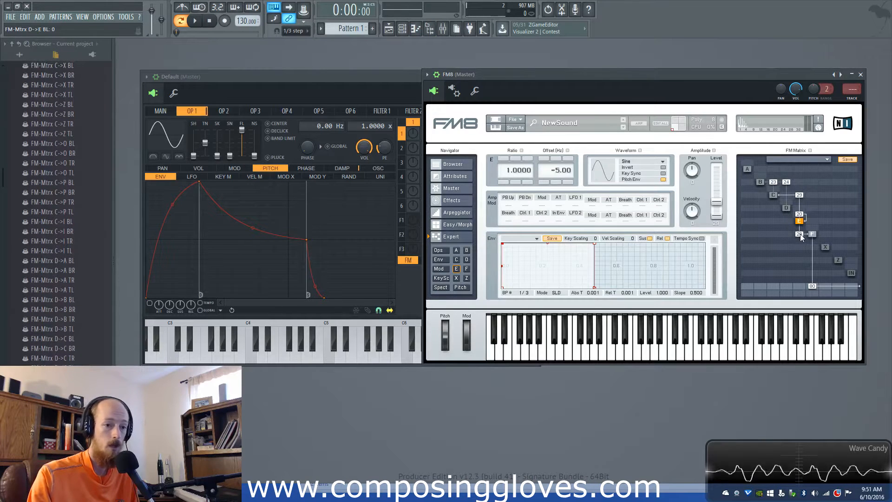
double_click(800, 235)
Show Sytrus's ring modulation matrix and return to its frequency modulation matrix.
click(380, 77)
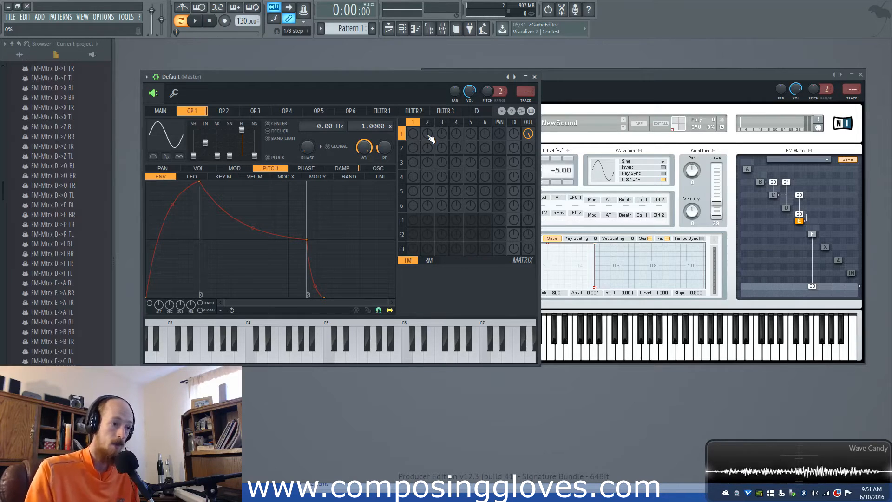
click(428, 260)
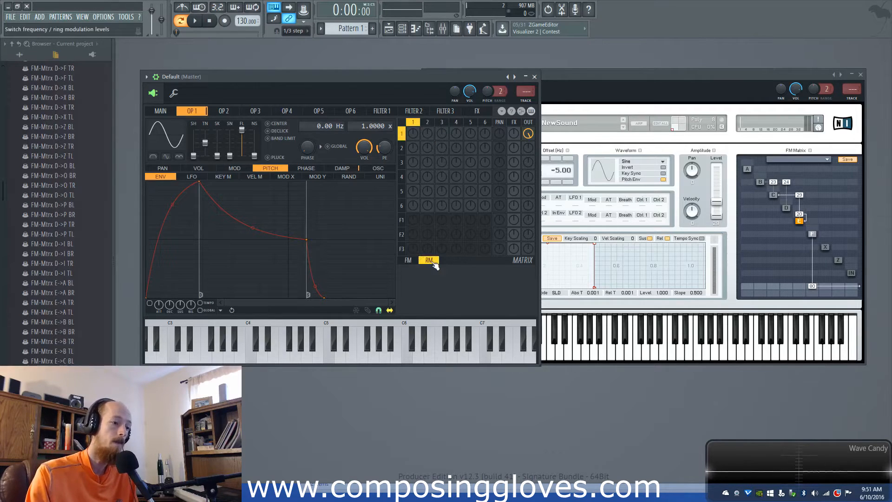
click(408, 261)
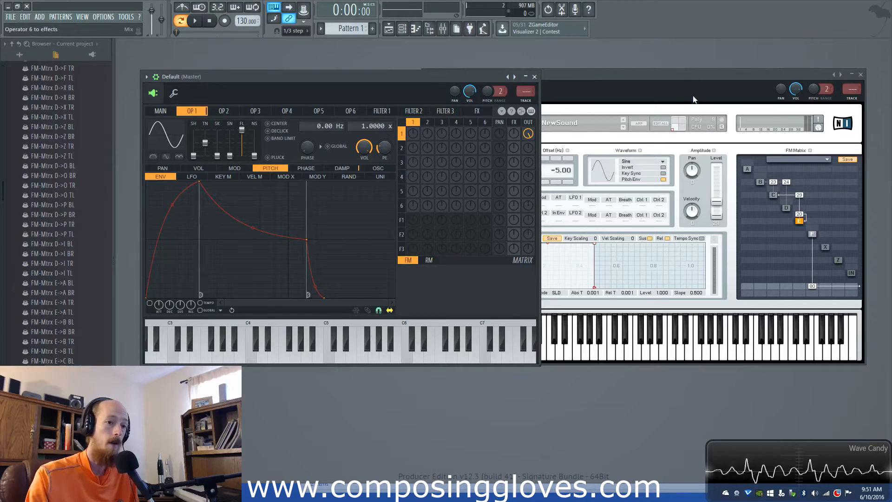
Clear FM8's remaining modulation amounts for operators B, C and E and reset operator E's frequency offset to 0.00.
click(687, 94)
double_click(801, 214)
double_click(799, 197)
double_click(773, 182)
double_click(786, 182)
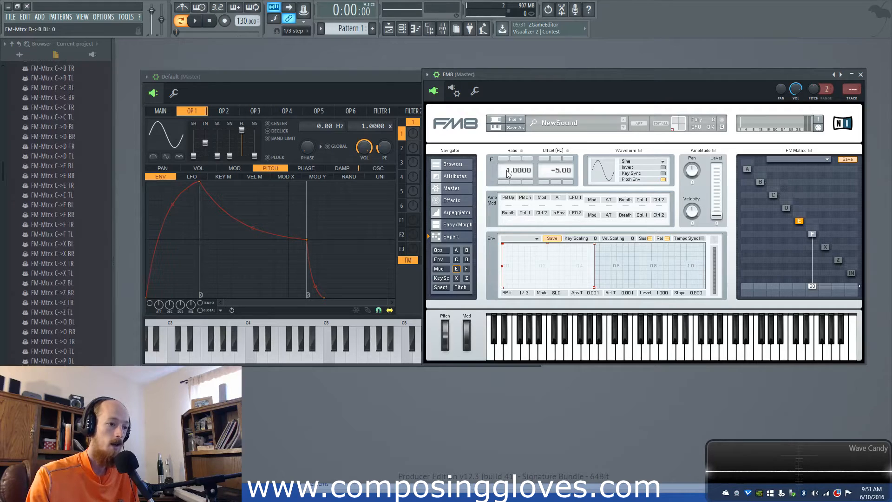
double_click(556, 173)
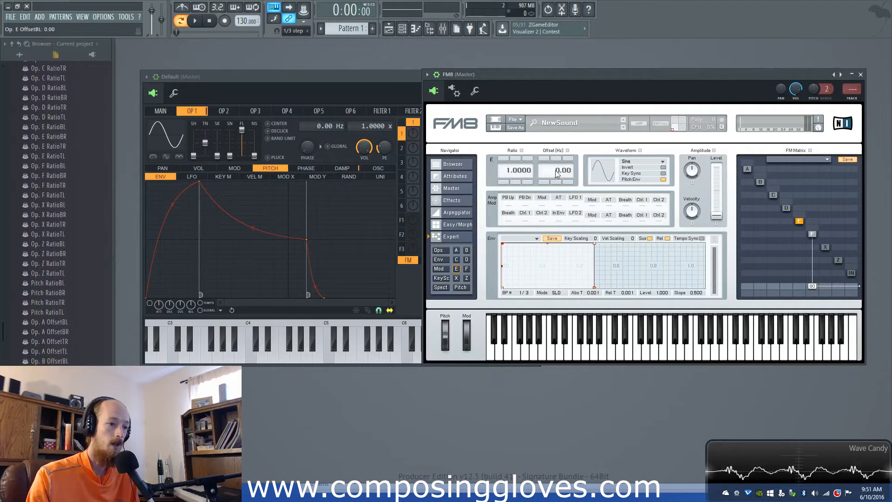
Try different values for operator E's frequency ratio.
click(509, 172)
text(1553)
key(Return)
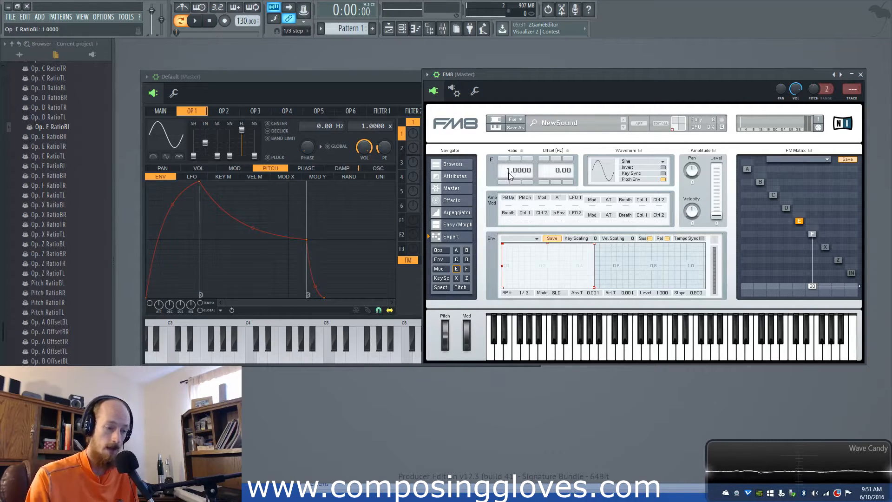
Compare the frequency ratios of Sytrus operators 1 to 3 and set operator 1's ratio to 2.0000.
click(338, 80)
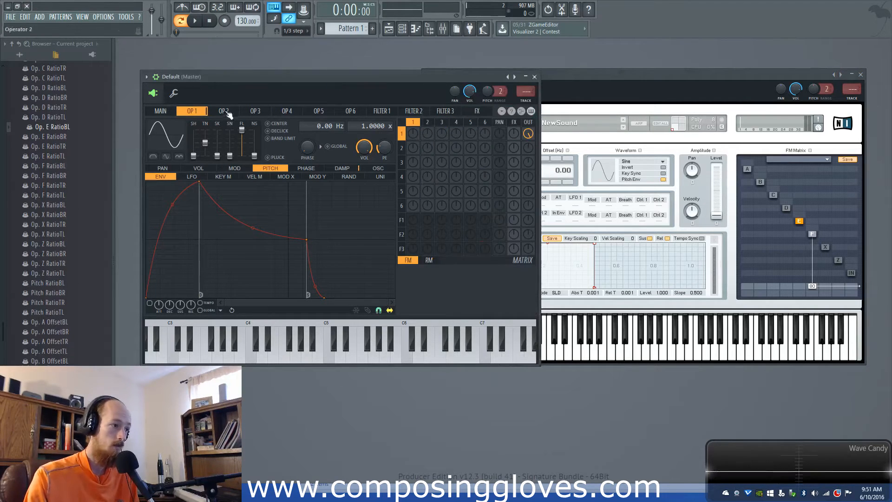
mouse_move(377, 131)
mouse_down()
mouse_move(378, 104)
mouse_move(378, 125)
mouse_up()
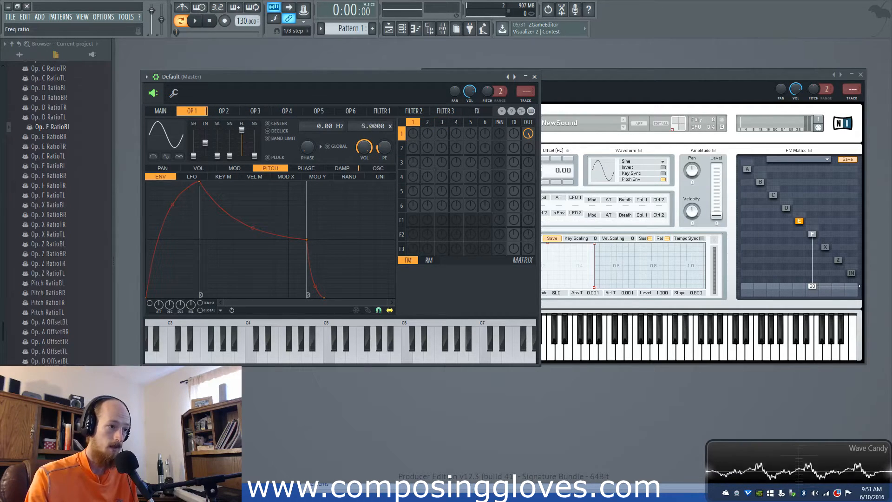
click(236, 112)
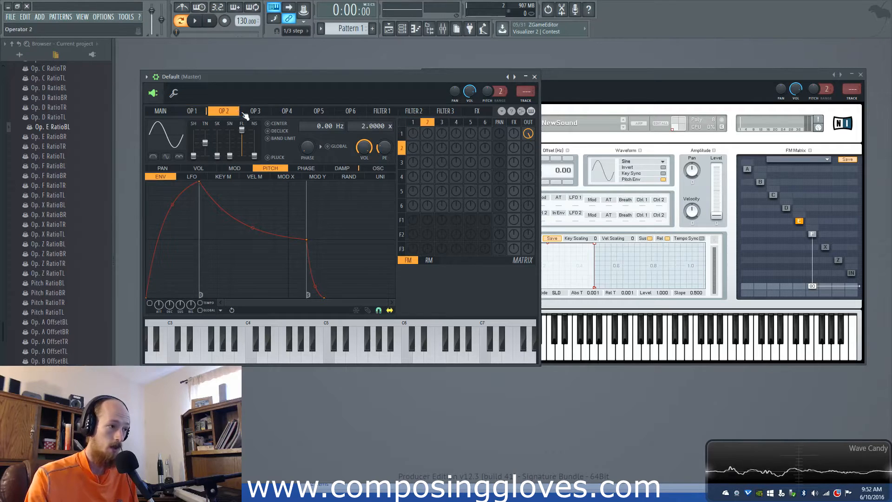
click(255, 112)
click(222, 112)
click(192, 111)
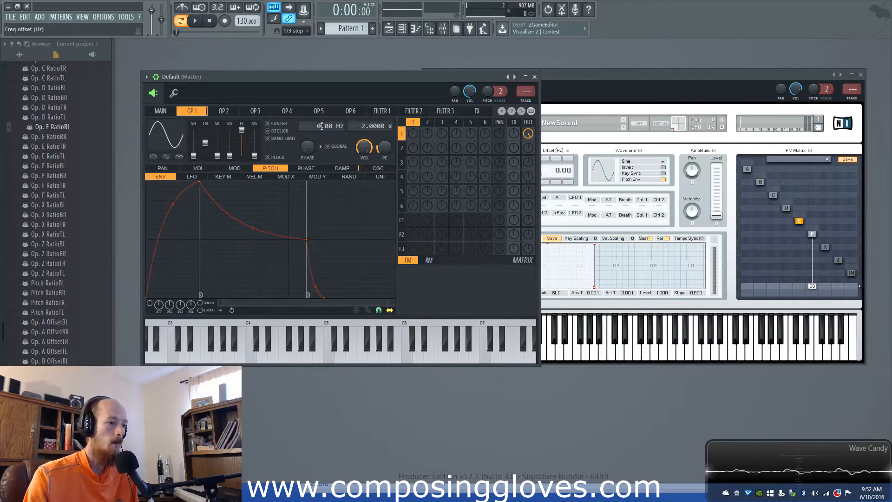
drag(359, 130, 359, 139)
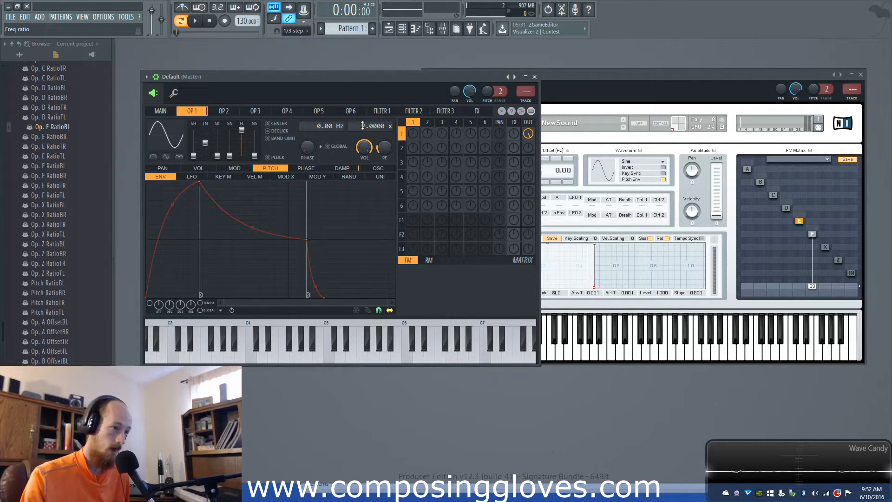
Show the settings of Sytrus's filter 1.
click(668, 78)
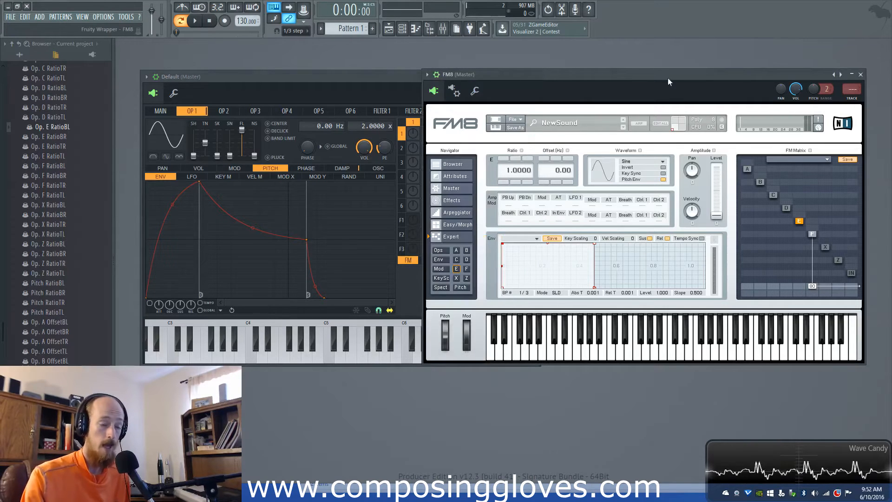
click(339, 75)
click(382, 110)
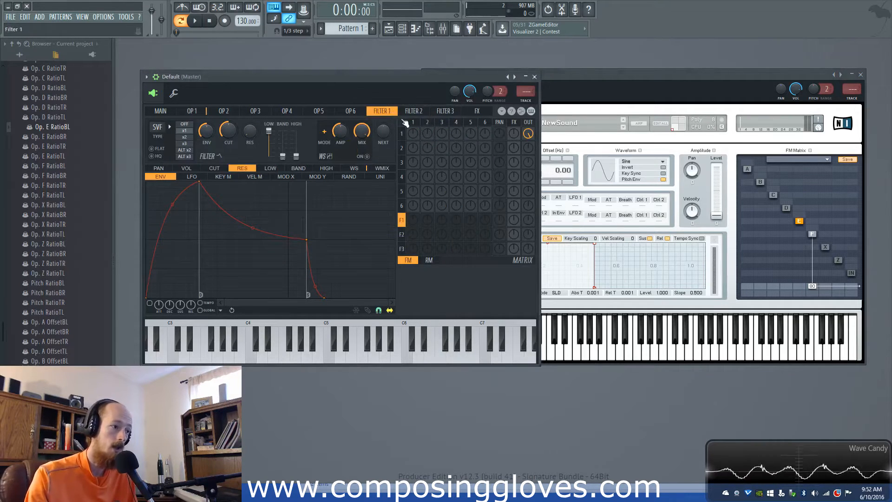
Open FM8's effects page and switch Tube Amp, PeakEQ, Shelving EQ and Phaser on and off one after another.
click(639, 72)
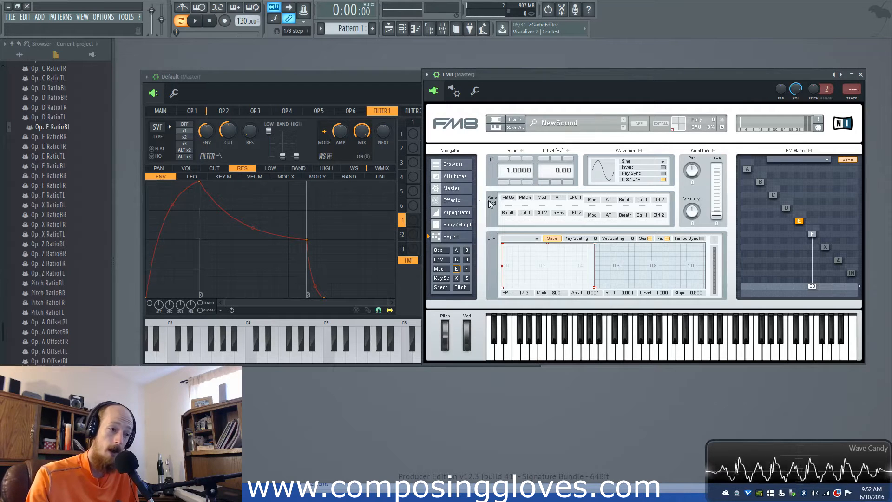
click(449, 200)
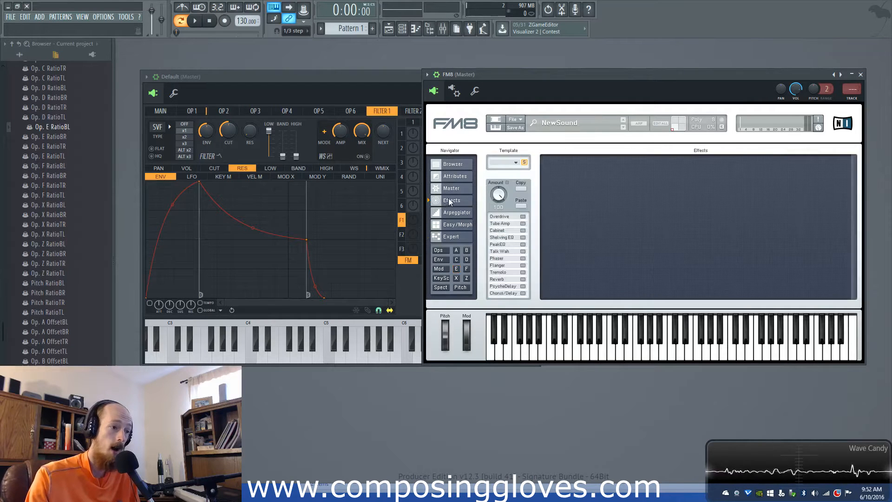
click(509, 225)
click(509, 225)
click(508, 244)
click(509, 244)
click(511, 237)
click(511, 238)
click(512, 259)
click(512, 258)
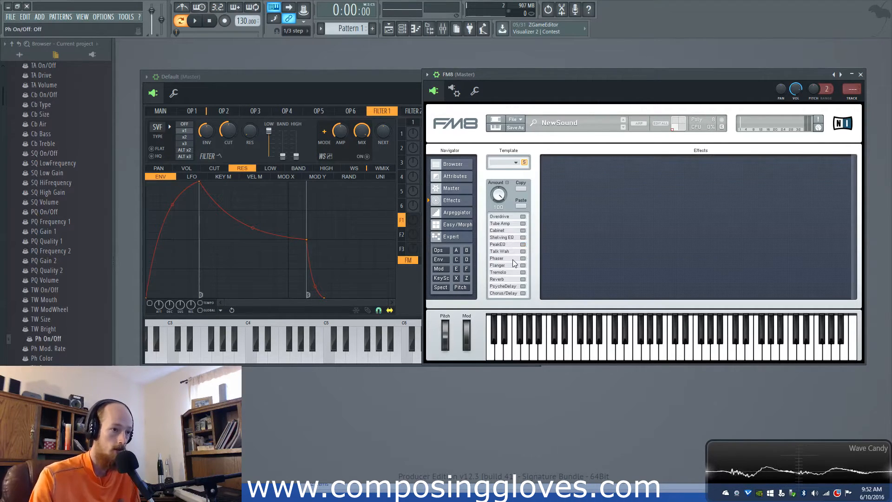
Show the mixer with its effect slots, then bring the Sytrus and FM8 windows back to the front.
click(443, 29)
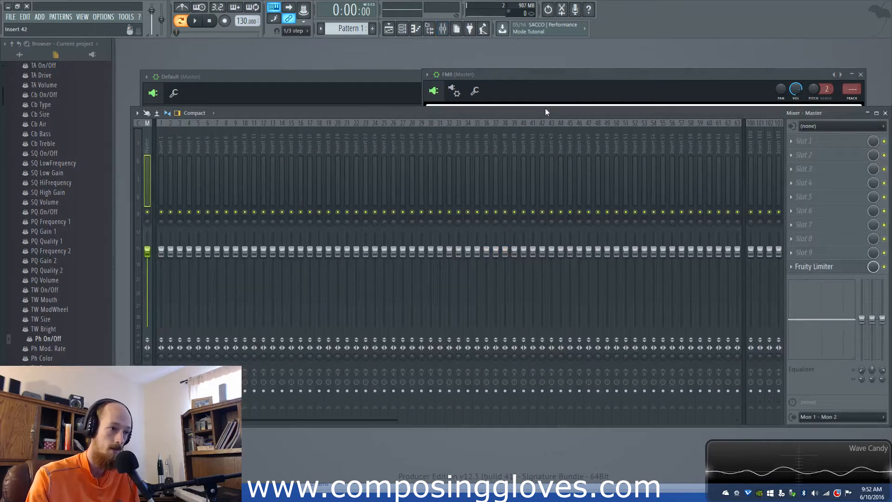
click(614, 82)
click(415, 81)
click(640, 82)
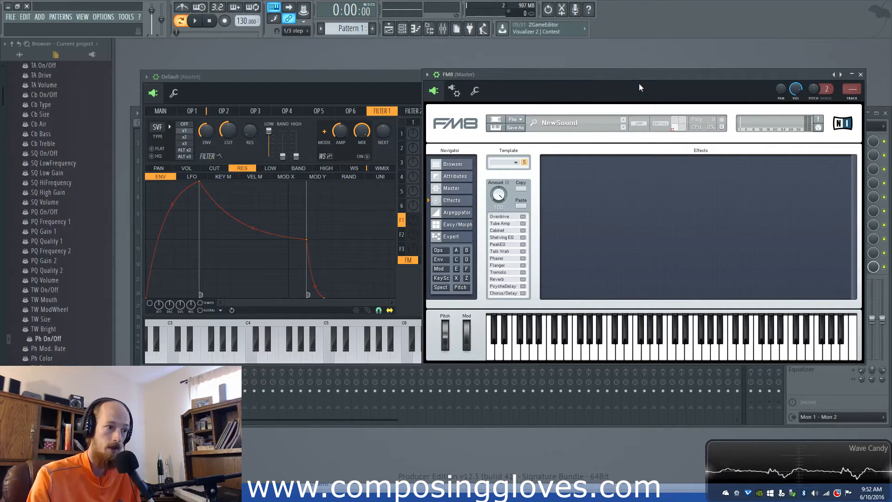
Enable the Overdrive and Cabinet effects to view their controls, then disable both.
click(508, 217)
click(506, 230)
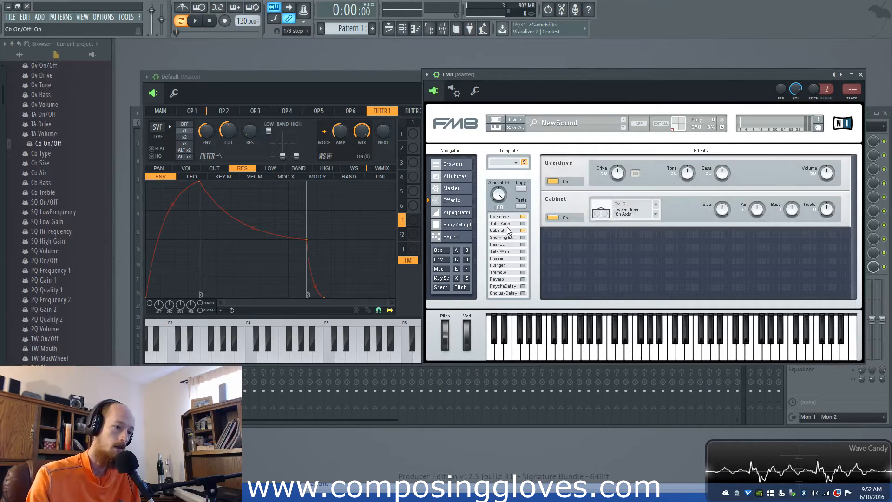
click(506, 230)
click(511, 222)
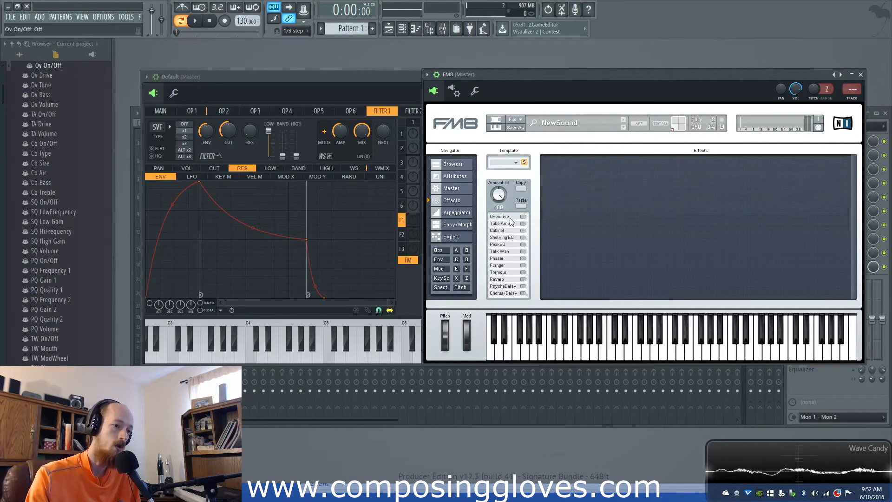
Look at the key scaling page and the list of effect templates, then return to the Expert page.
click(442, 278)
click(458, 201)
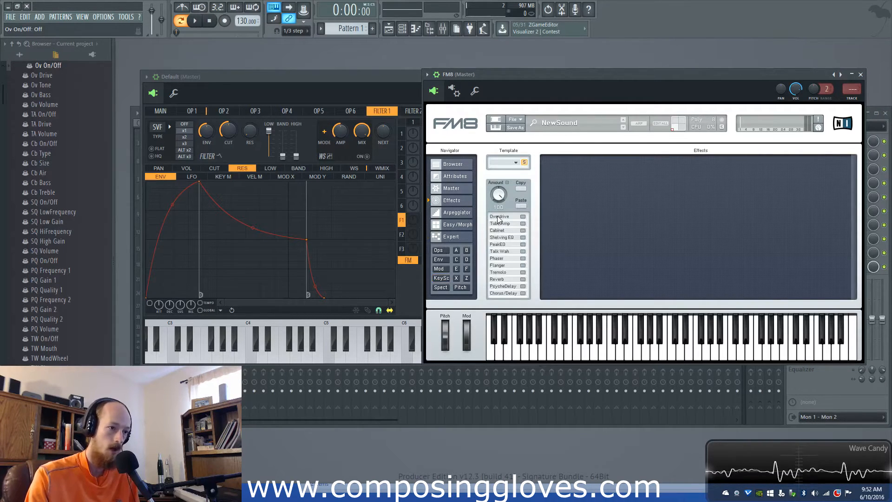
click(515, 162)
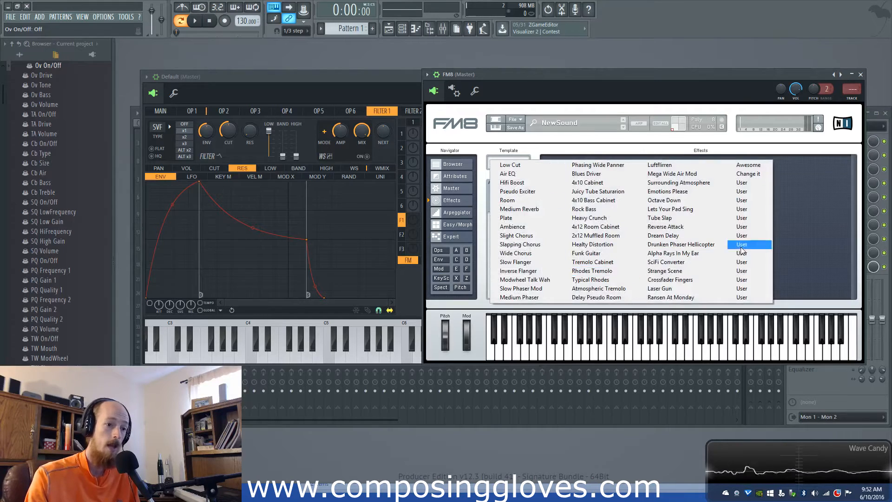
click(451, 237)
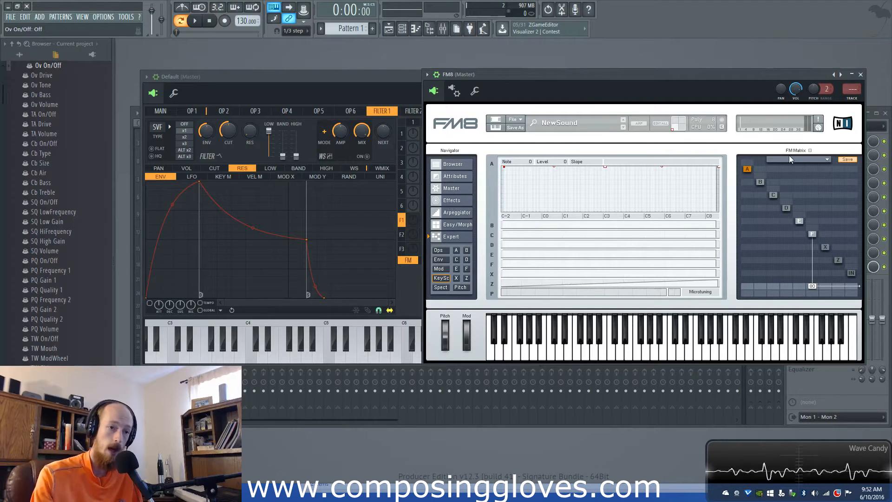
Load several FM matrix algorithm presets in FM8, starting with 1C 5M #2 and ending with 2C 4M #5.
click(828, 160)
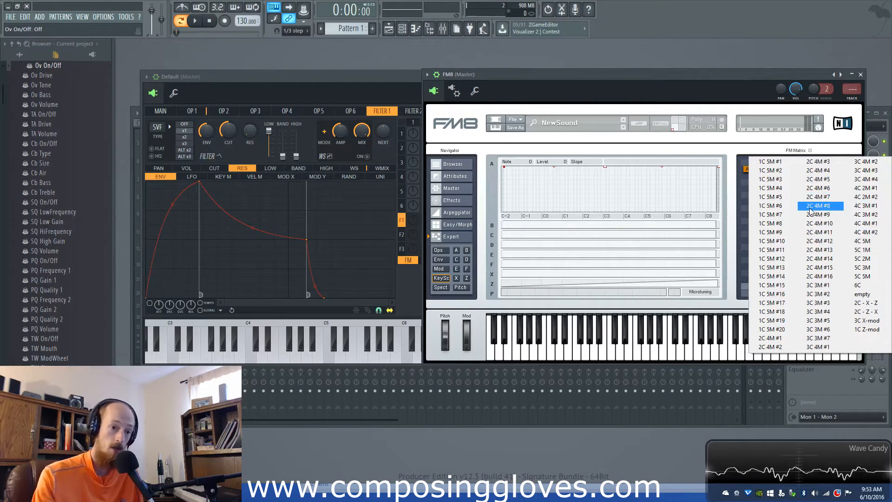
click(771, 171)
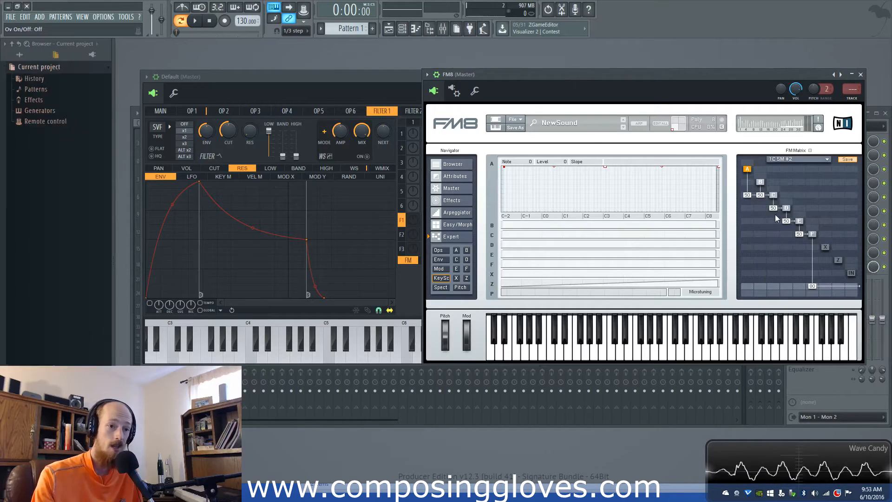
click(823, 159)
click(821, 207)
click(826, 161)
click(809, 168)
Switch to the Sytrus window, look through its options list of presets, effects and time settings, and close it.
click(391, 93)
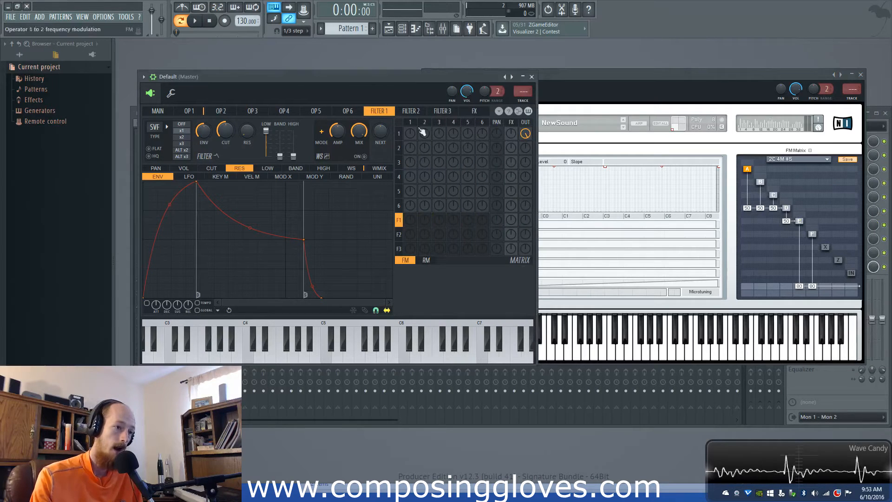
click(498, 111)
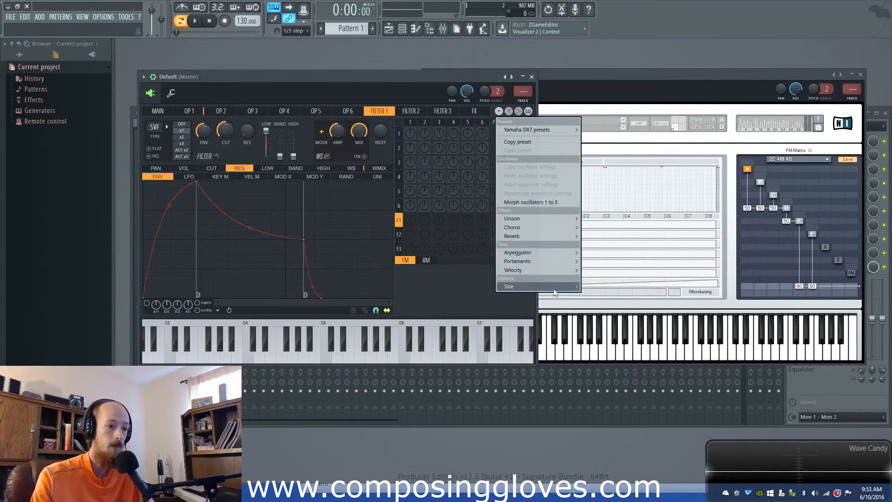
click(422, 139)
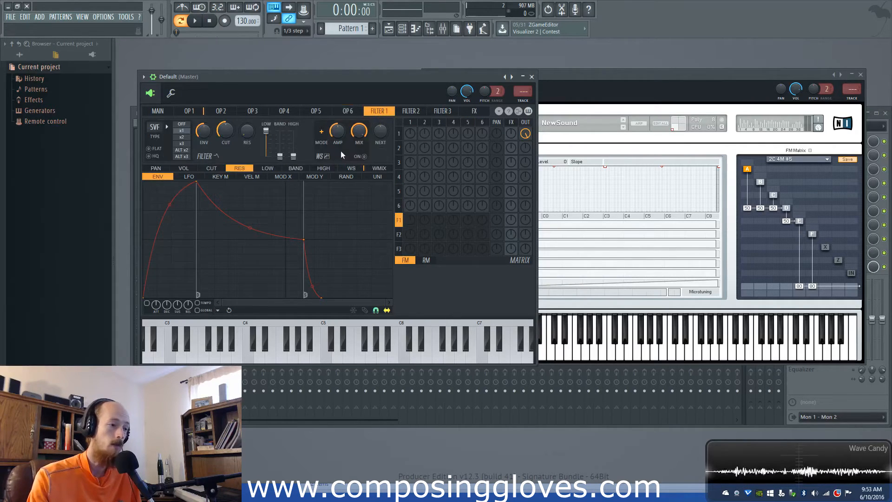
View Filter 1's waveshaper curve in Sytrus, then look through the Operator 1, Main, Filter 1 and Filter 2 pages.
click(352, 168)
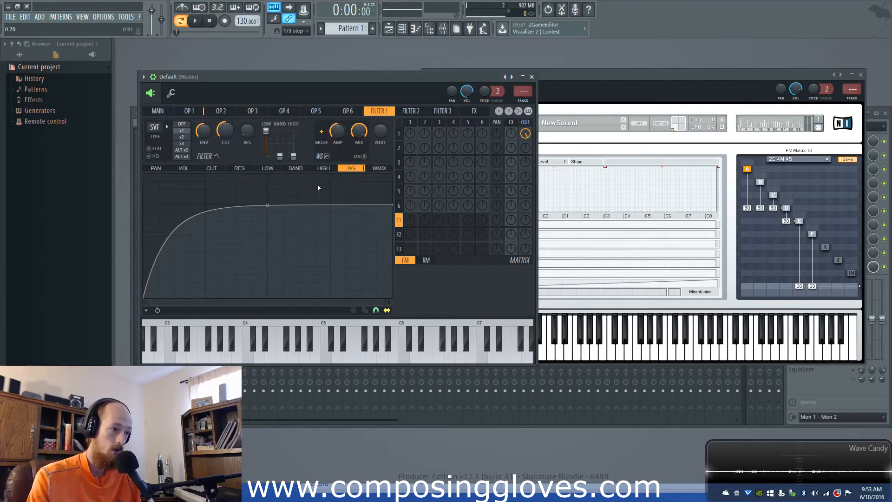
click(189, 111)
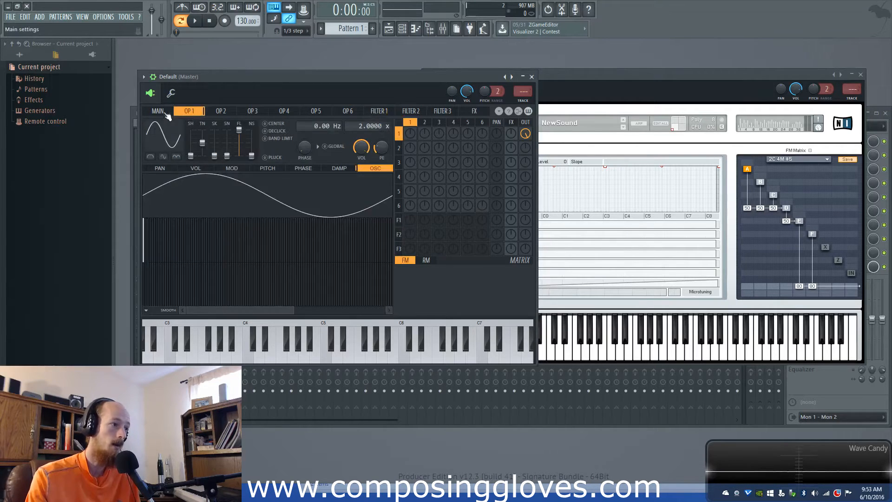
click(166, 113)
click(378, 112)
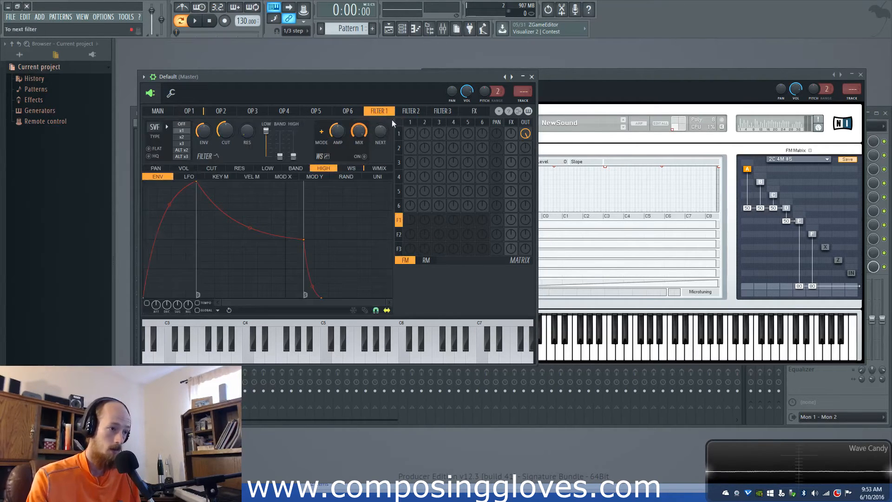
click(411, 112)
Compare FM8's operator overview page with Operator 1 and the matrix in Sytrus, ending on the FM8 window.
click(595, 72)
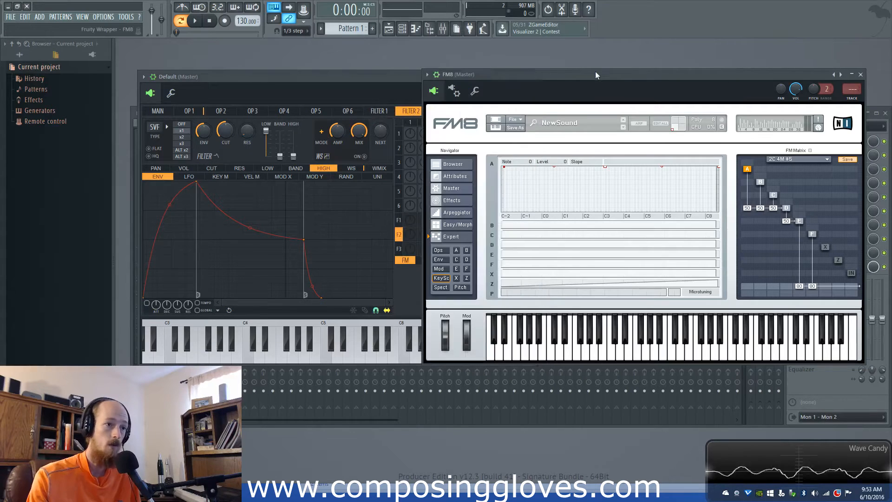
click(439, 251)
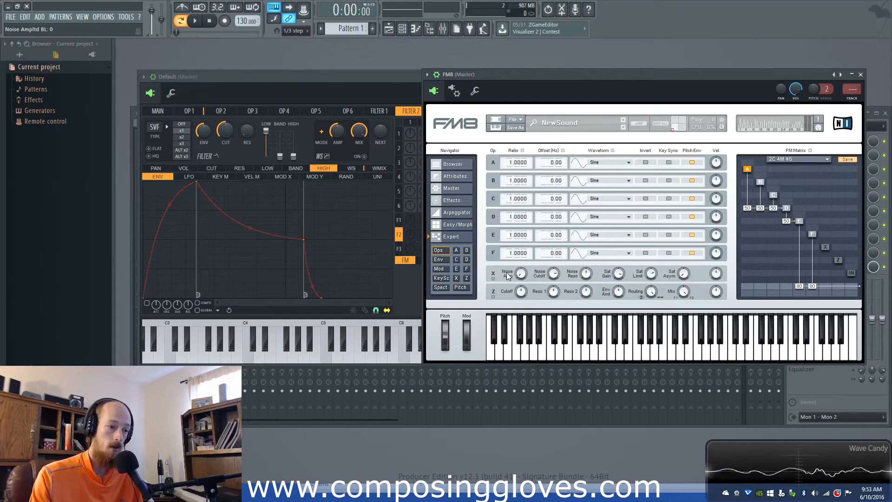
click(188, 110)
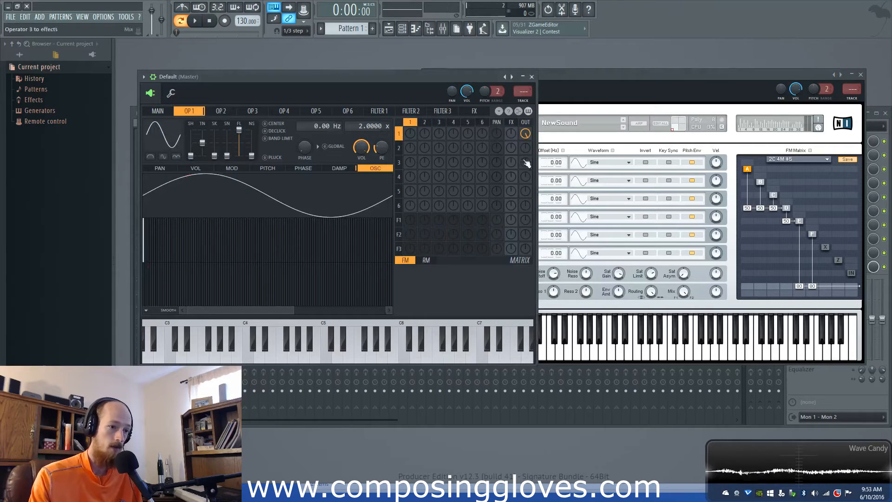
click(584, 80)
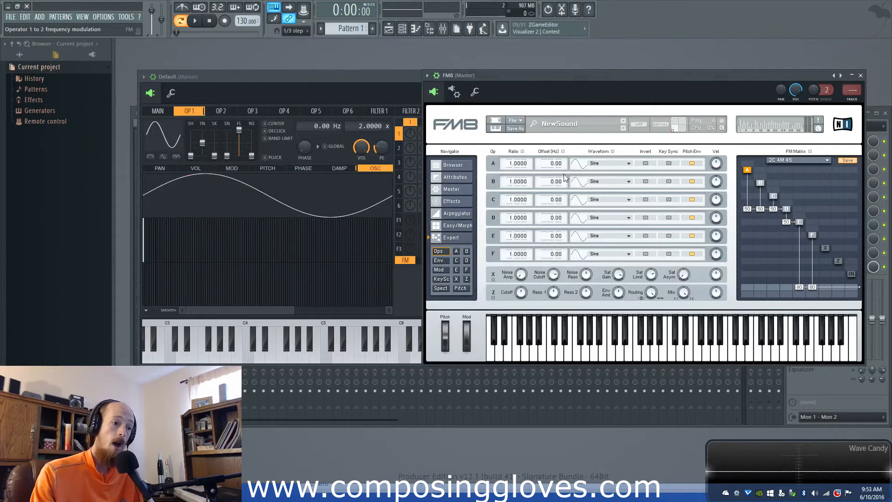
click(336, 82)
click(539, 77)
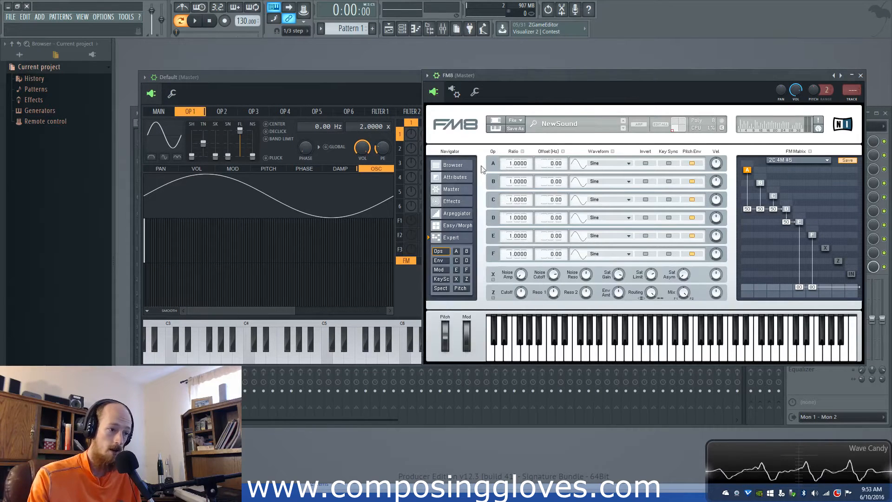
Open FM8's Easy/Morph page, move the morph point around the grid, and set the random seed to 12.
click(464, 219)
click(462, 225)
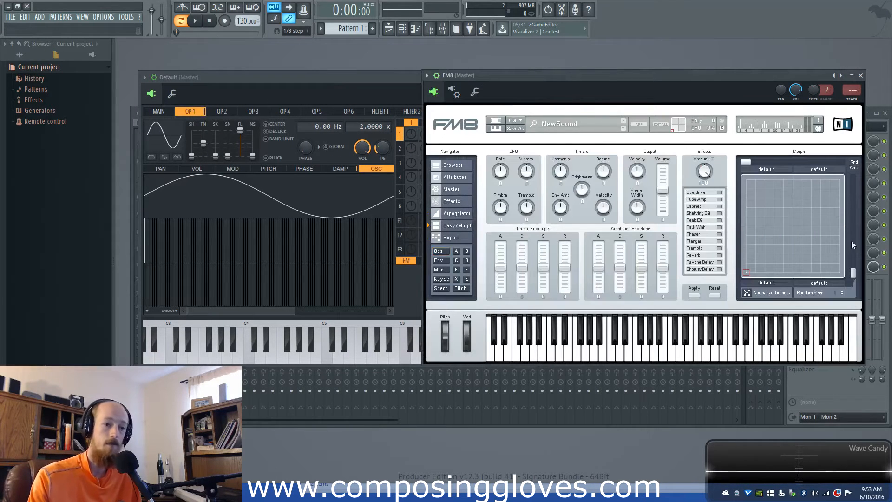
drag(747, 273, 709, 289)
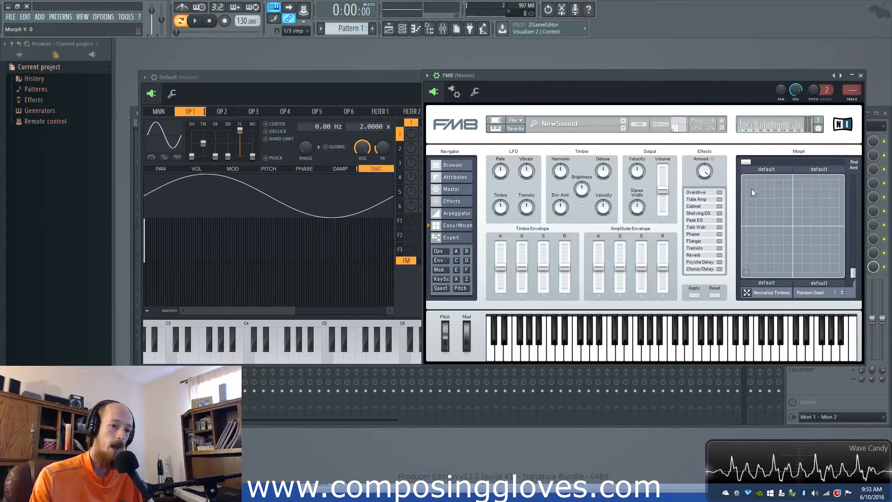
drag(750, 266, 720, 269)
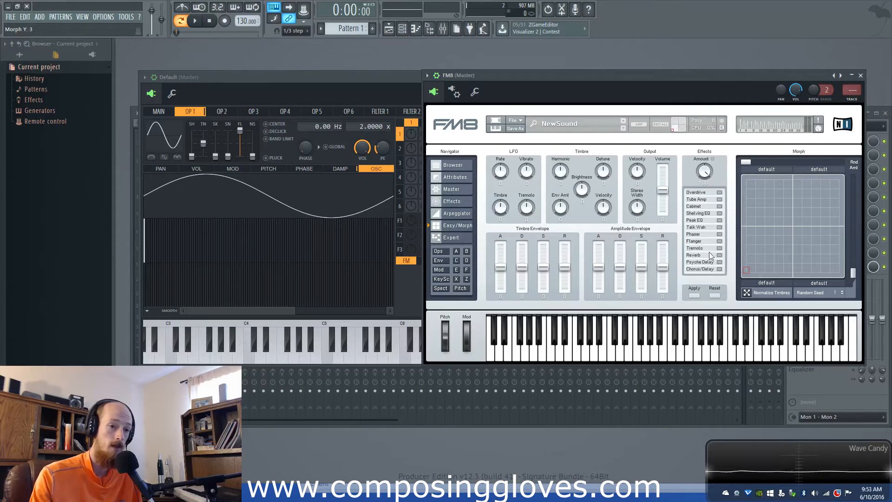
drag(762, 268, 639, 319)
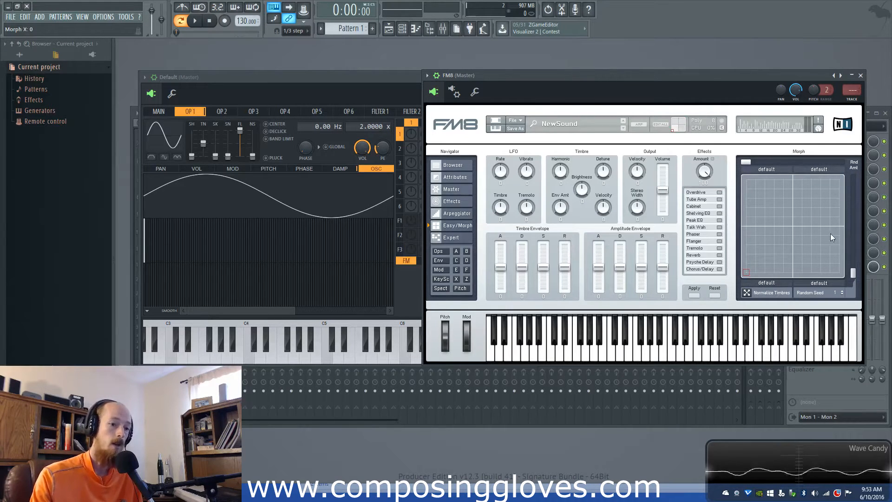
drag(747, 274, 759, 254)
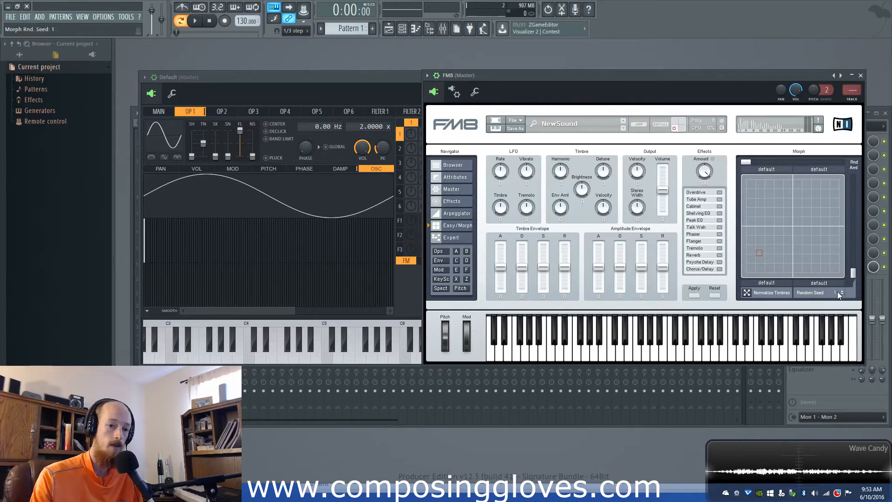
drag(760, 253, 774, 247)
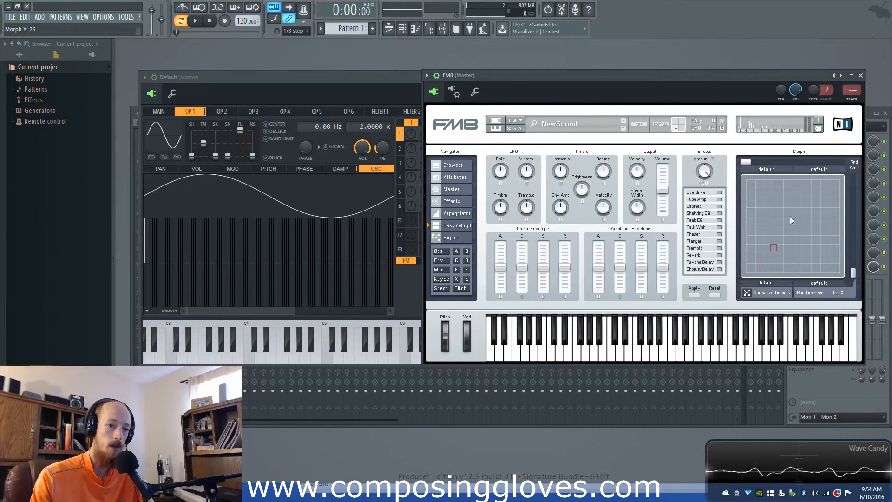
Raise the horizontal morph random amount to 69 and the vertical one as well, then return the morph point to the grid's lower-left corner.
drag(746, 161, 772, 166)
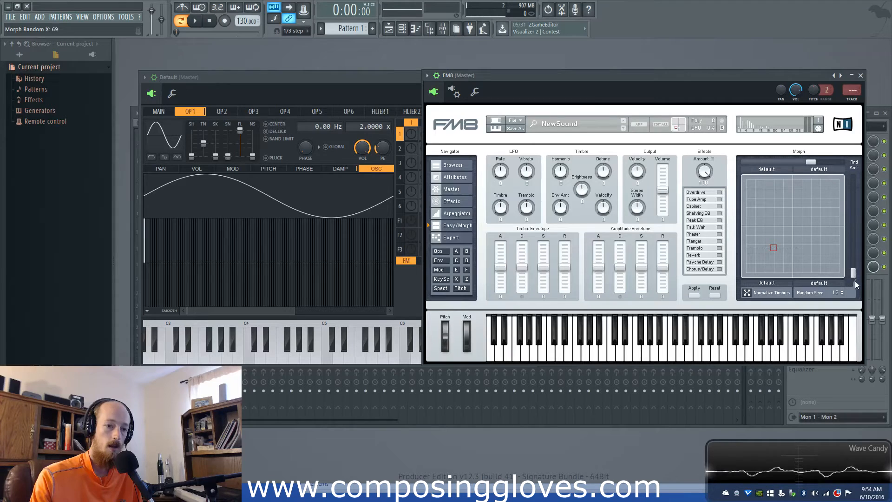
drag(855, 280, 854, 236)
mouse_move(774, 248)
mouse_down()
mouse_move(798, 197)
mouse_move(764, 209)
mouse_move(799, 260)
mouse_move(782, 255)
mouse_up()
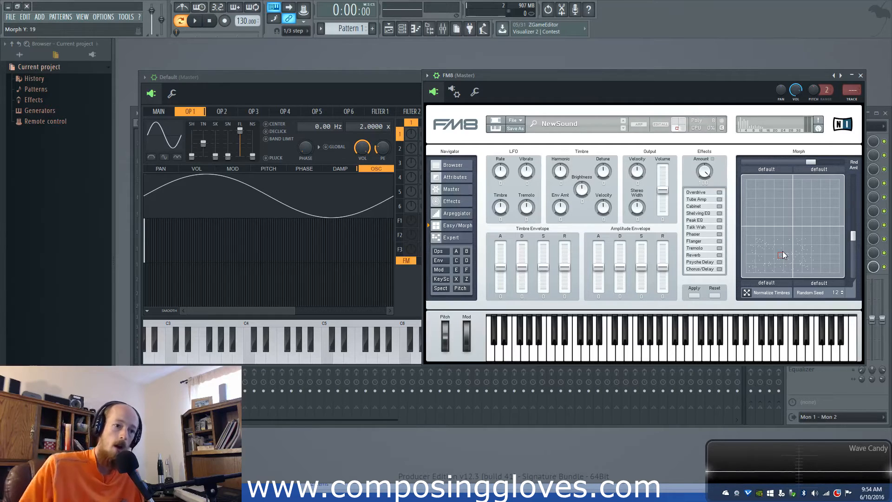
drag(781, 254, 745, 273)
View the Expert and Arpeggiator pages, then sweep the morph point into the grid's upper half and back to its lower-left corner.
click(443, 239)
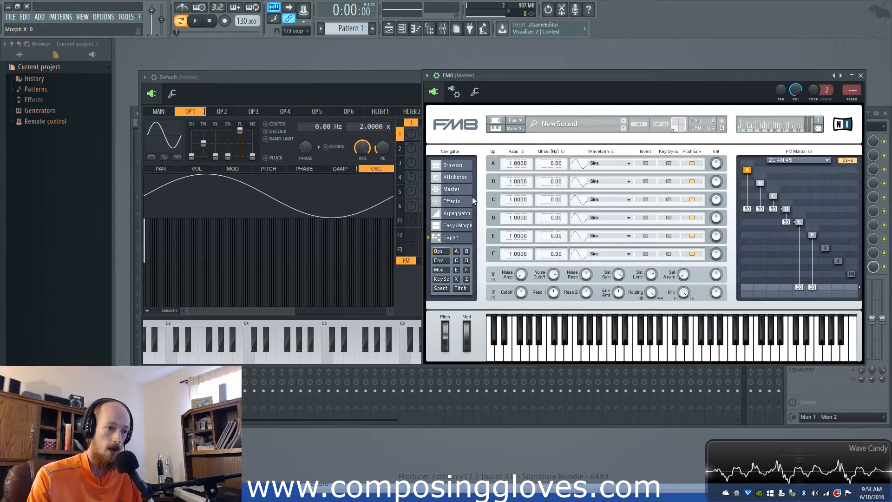
click(454, 215)
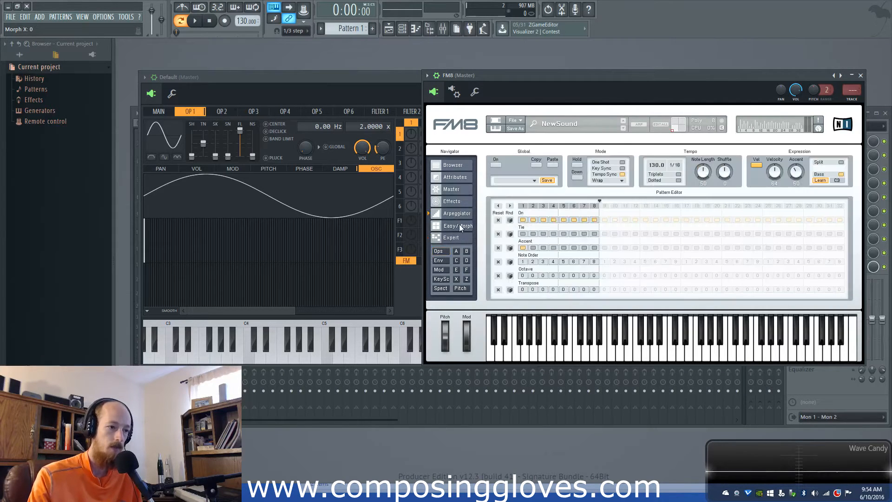
click(459, 224)
drag(753, 274, 794, 206)
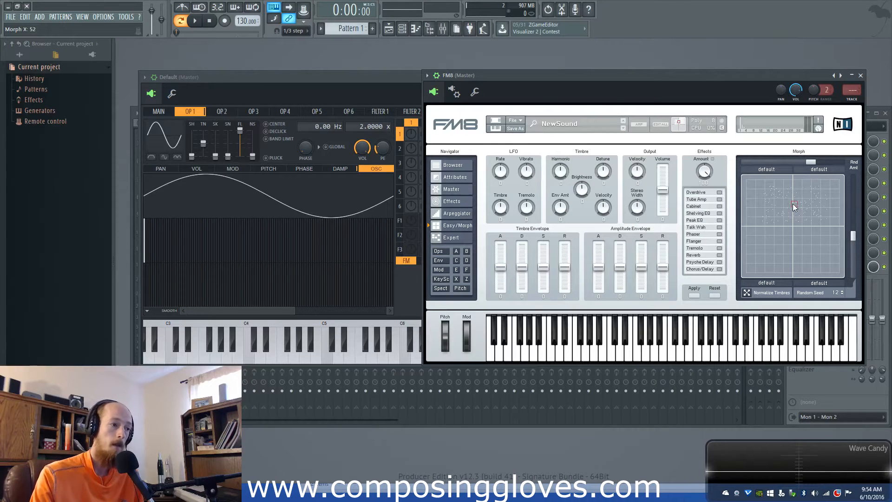
drag(794, 207, 740, 292)
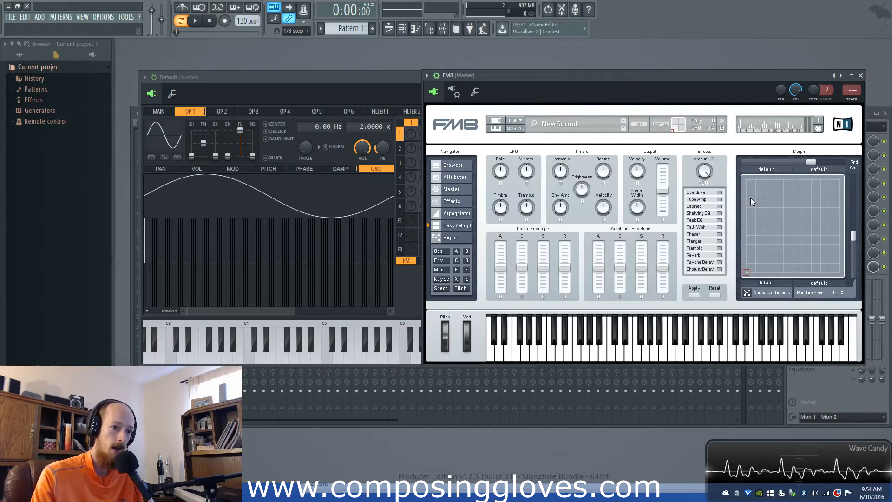
Examine Operator 1's waveform and shape sliders in Sytrus, then return to the FM8 window.
click(194, 159)
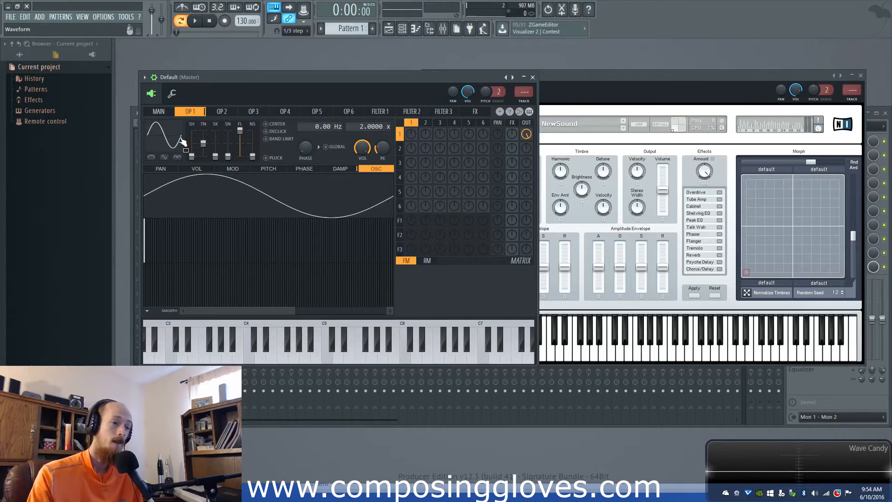
mouse_move(192, 157)
mouse_down()
mouse_move(192, 147)
mouse_move(191, 157)
mouse_up()
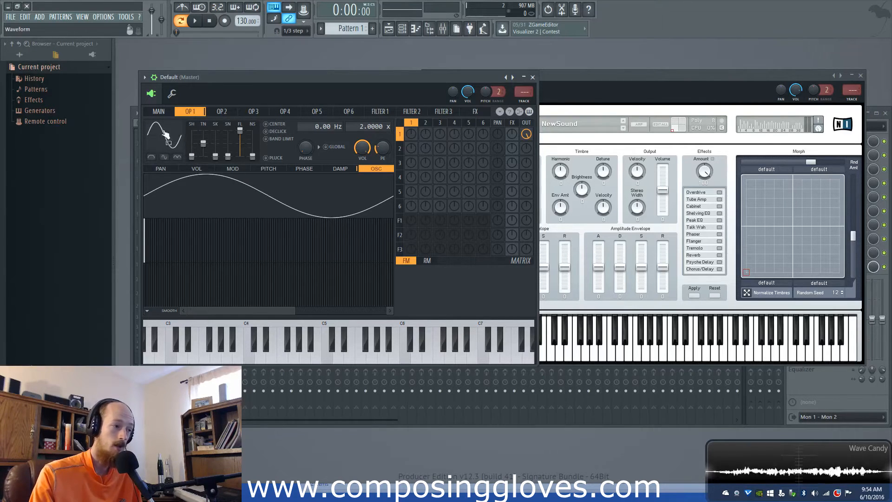
click(746, 278)
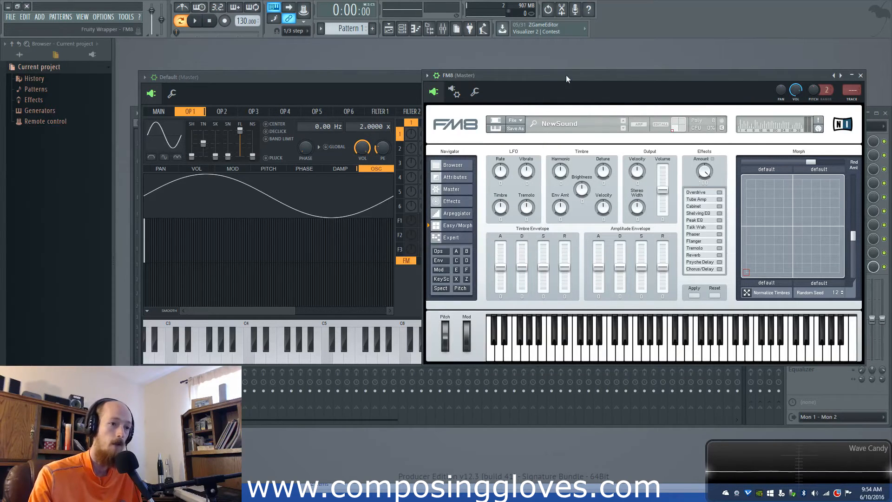
In Sytrus, look at Operator 1's volume and panning modulation pages, including the panning LFO and envelope.
click(290, 79)
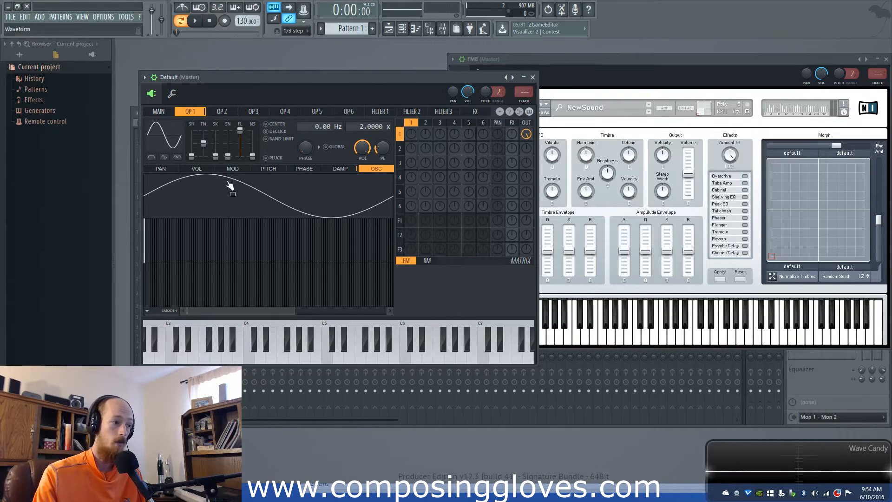
click(204, 169)
click(161, 168)
click(187, 177)
click(168, 178)
Move the FM8 window over Sytrus, open its operator overview and inspect the waveform list for operator A, leaving it on Sine.
click(687, 63)
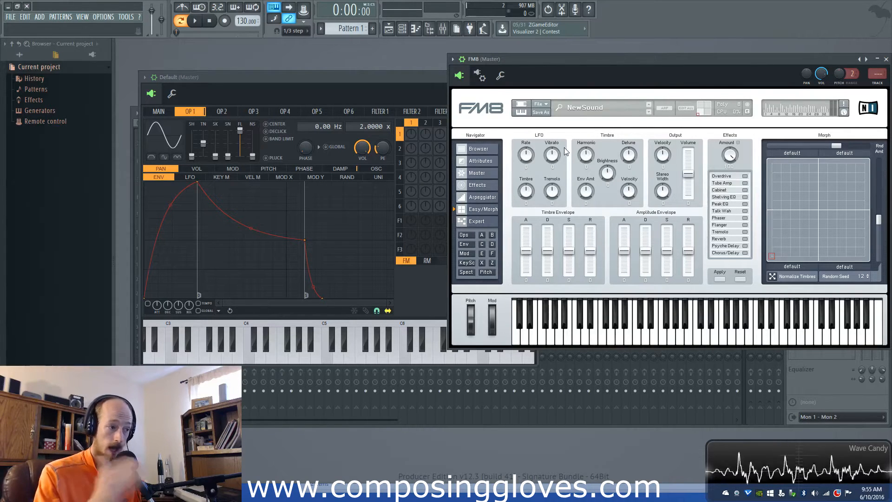
drag(577, 59, 508, 69)
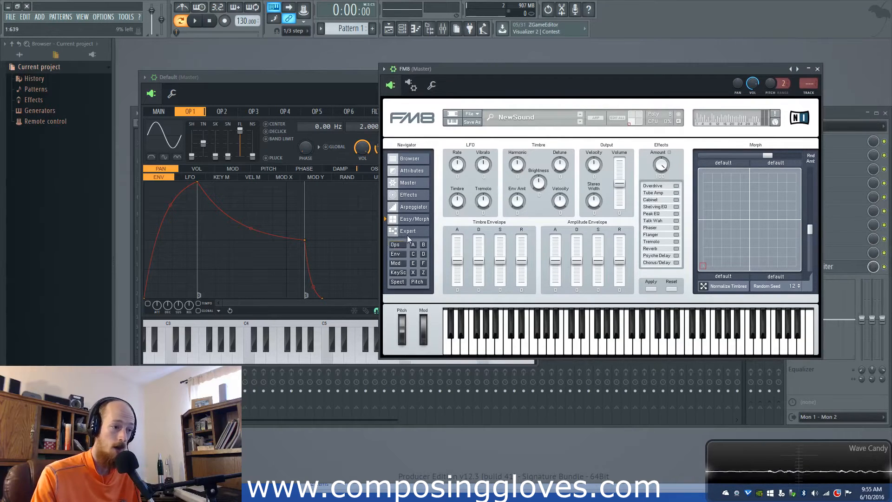
click(402, 246)
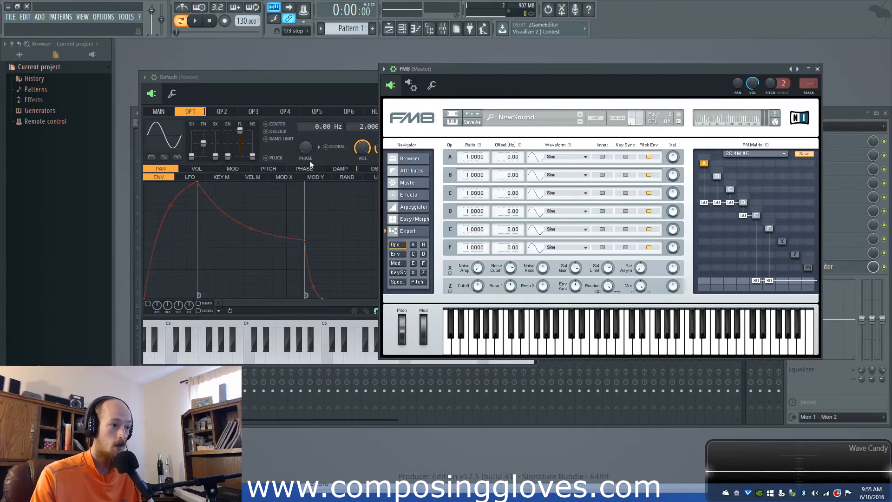
click(586, 158)
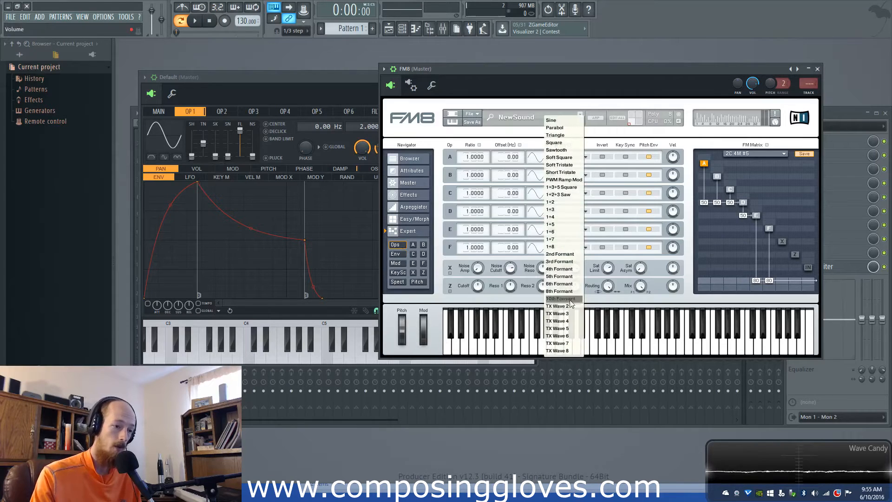
click(622, 130)
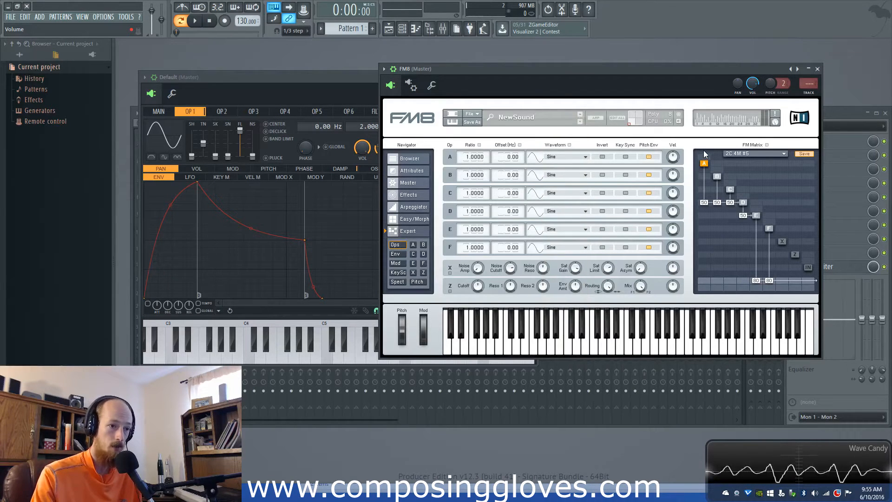
click(325, 76)
click(607, 87)
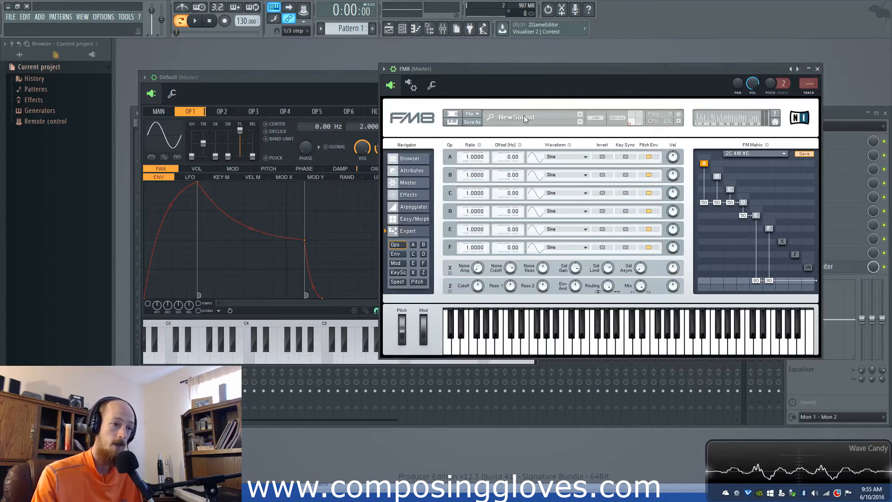
Step forward through the FM8 presets from NewSound to Akoustique.
click(580, 121)
click(580, 121)
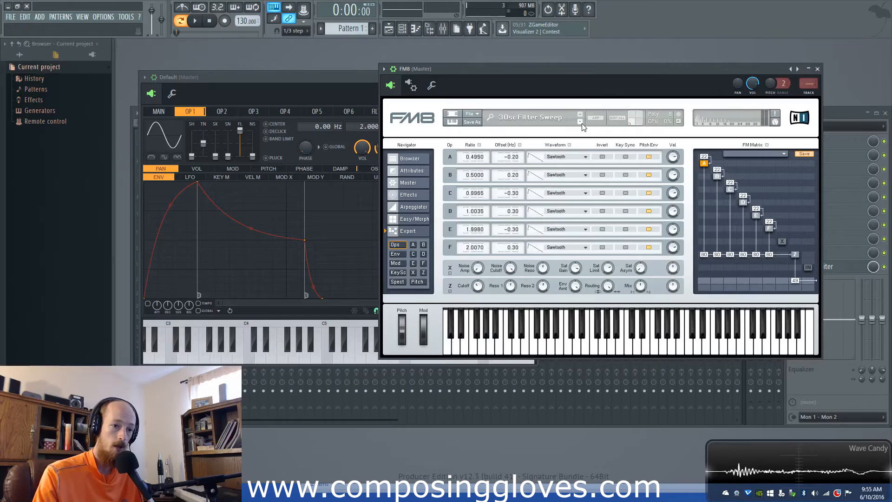
click(580, 121)
click(580, 121)
click(580, 121)
click(579, 122)
click(580, 121)
click(580, 121)
click(580, 121)
click(580, 121)
click(580, 122)
click(579, 122)
Switch to Sytrus and step forward through its presets until Reactor is loaded.
click(348, 77)
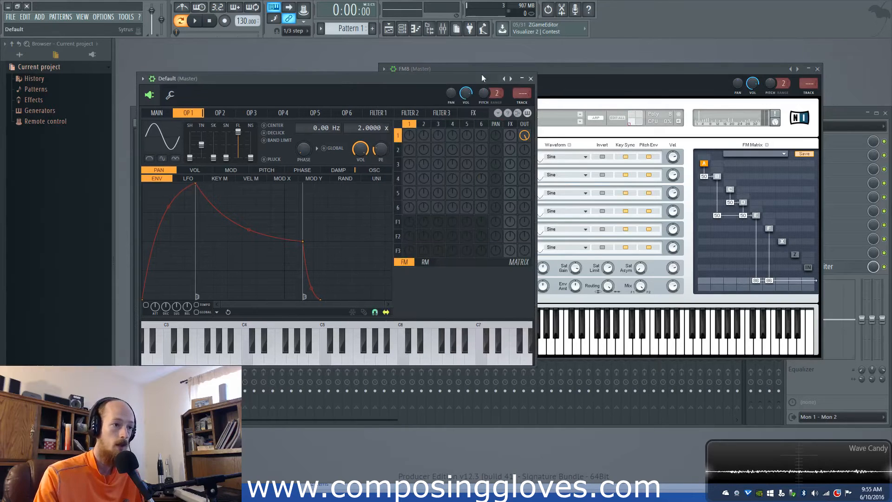
click(513, 77)
click(512, 78)
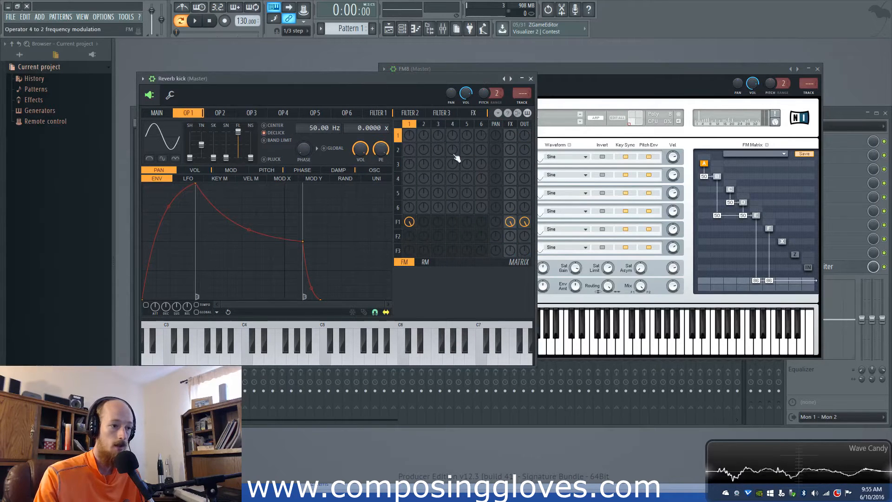
click(512, 78)
click(512, 78)
click(512, 79)
click(512, 79)
click(512, 78)
click(512, 78)
click(512, 78)
click(512, 79)
click(512, 79)
click(512, 79)
click(512, 79)
click(512, 79)
click(512, 79)
click(512, 79)
click(512, 79)
click(512, 79)
click(512, 79)
click(512, 79)
click(512, 79)
click(512, 78)
click(512, 78)
click(512, 79)
click(512, 79)
click(512, 79)
Return to FM8 and step through its presets until All Things Must Pass is loaded.
click(595, 85)
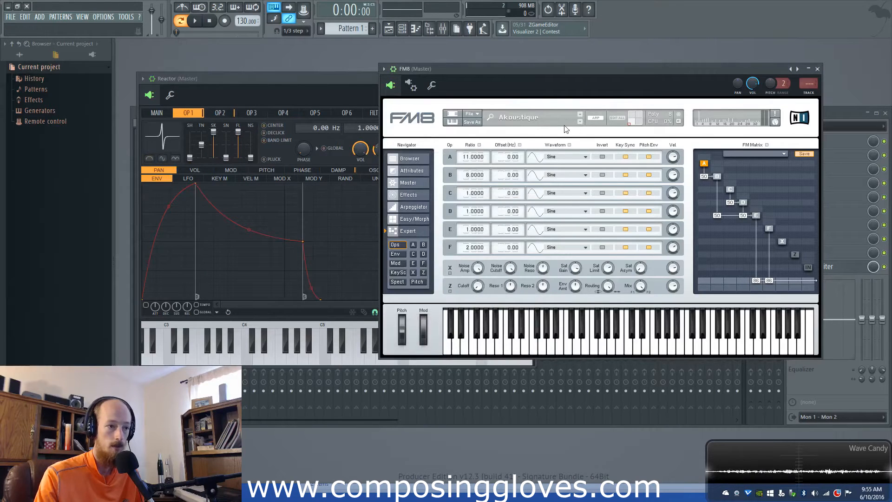
click(580, 114)
click(580, 114)
click(580, 114)
click(580, 113)
click(580, 114)
click(580, 114)
click(580, 114)
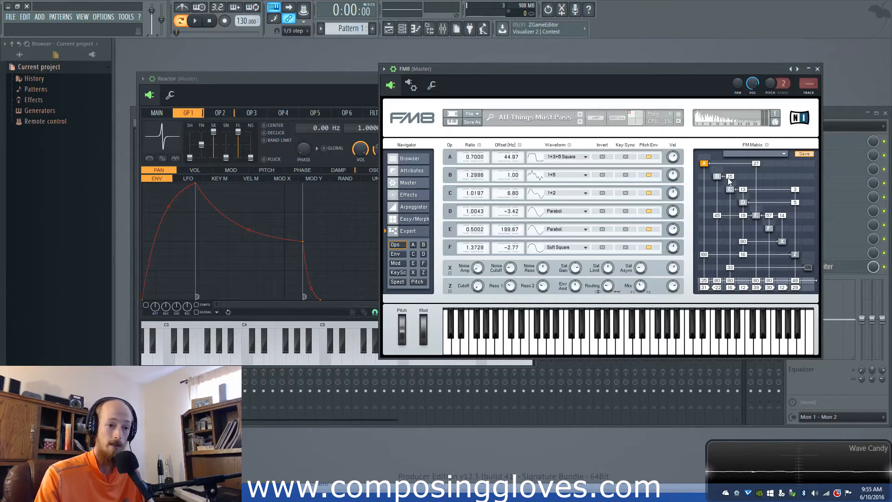
Shift the FM8 window slightly upward, view the Easy/Morph and Arpeggiator pages, and return to the Expert operator overview.
drag(667, 68, 668, 63)
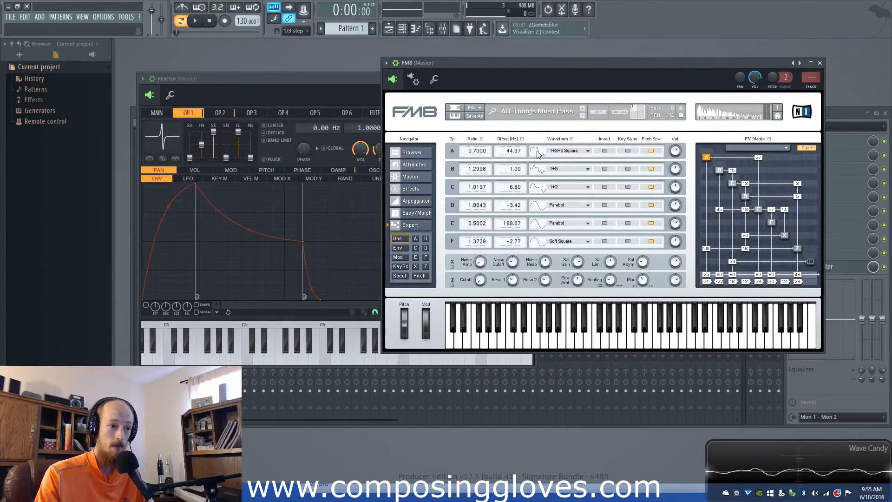
click(415, 212)
click(416, 201)
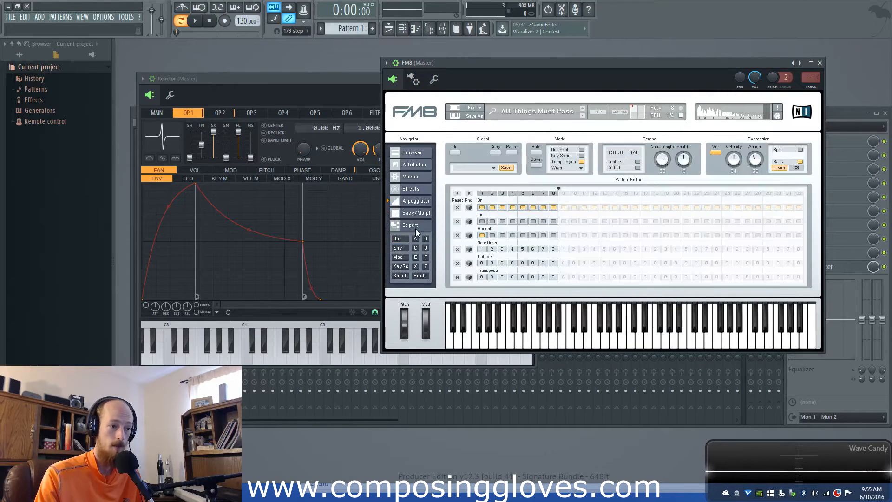
click(415, 226)
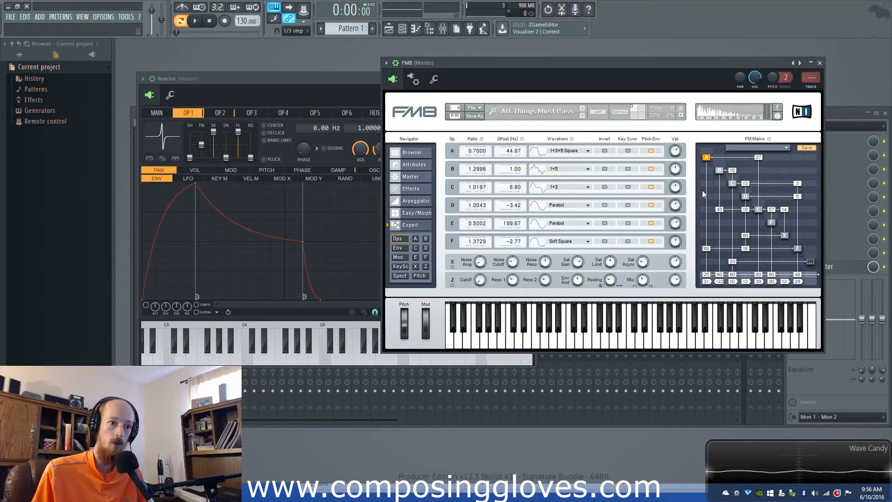
Look through FM8's Easy/Morph, Arpeggiator, Attributes and Effects pages, ending on the Master page.
click(420, 213)
click(419, 202)
click(417, 163)
click(418, 186)
click(420, 179)
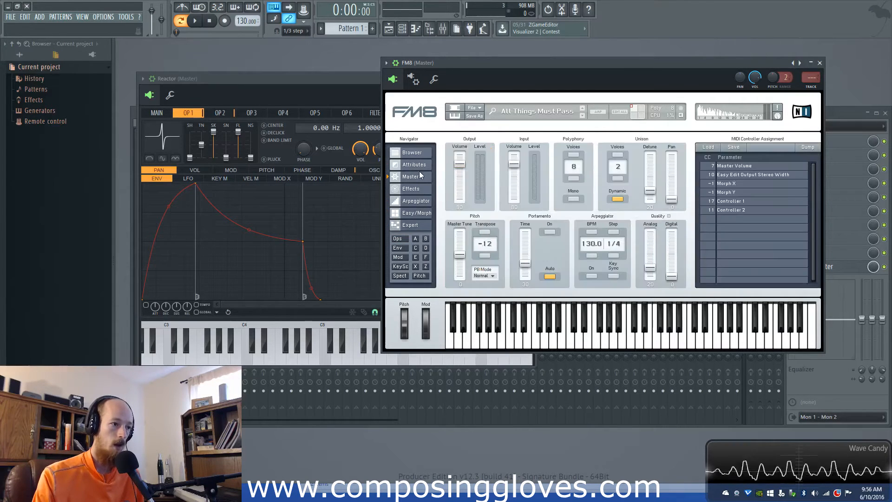
In Sytrus, view Operator 1's unison and random panning pages, checking FM8's Master page for comparison before returning to Sytrus.
click(338, 77)
click(374, 178)
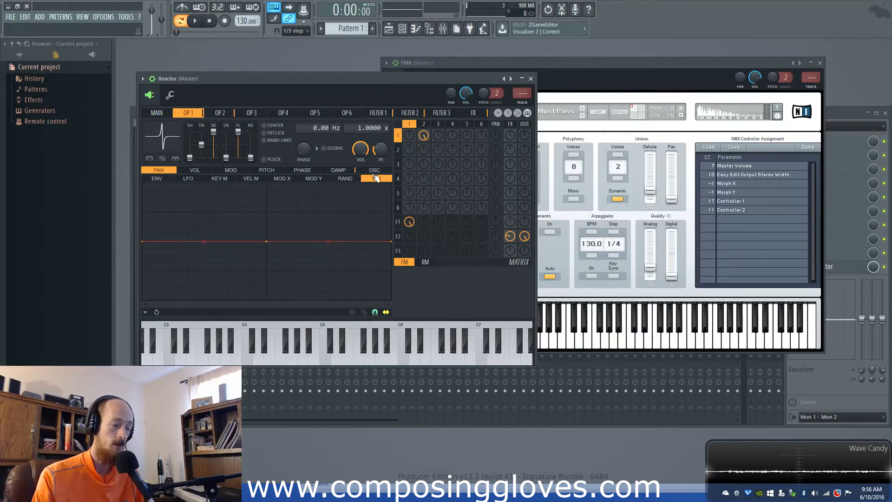
click(344, 178)
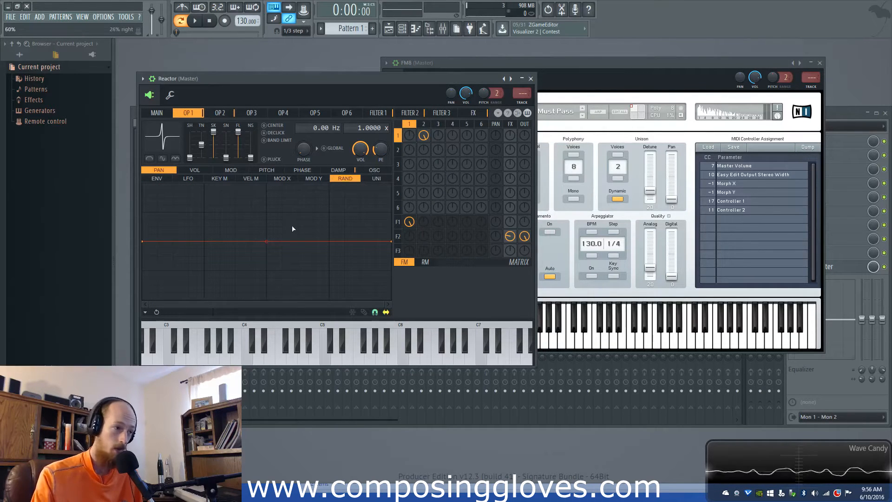
click(662, 217)
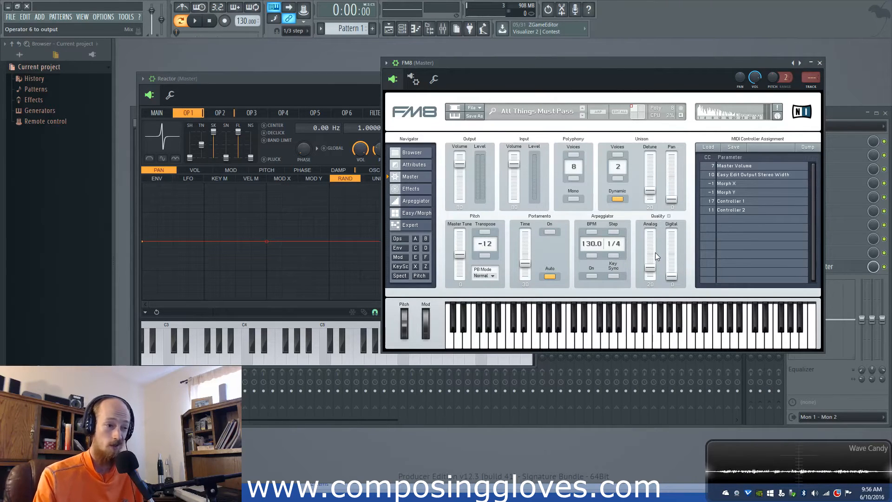
click(303, 81)
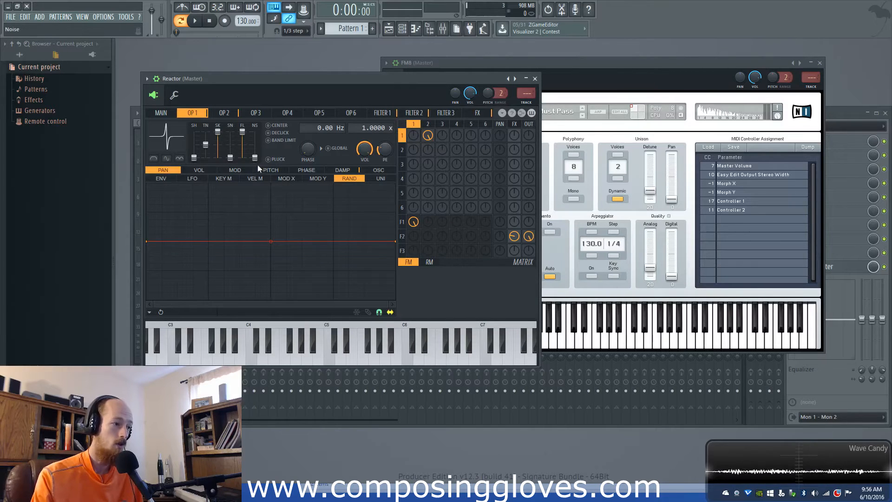
View FM8's Arpeggiator page, then look at Operator 1's volume LFO and volume envelope in Sytrus.
click(553, 108)
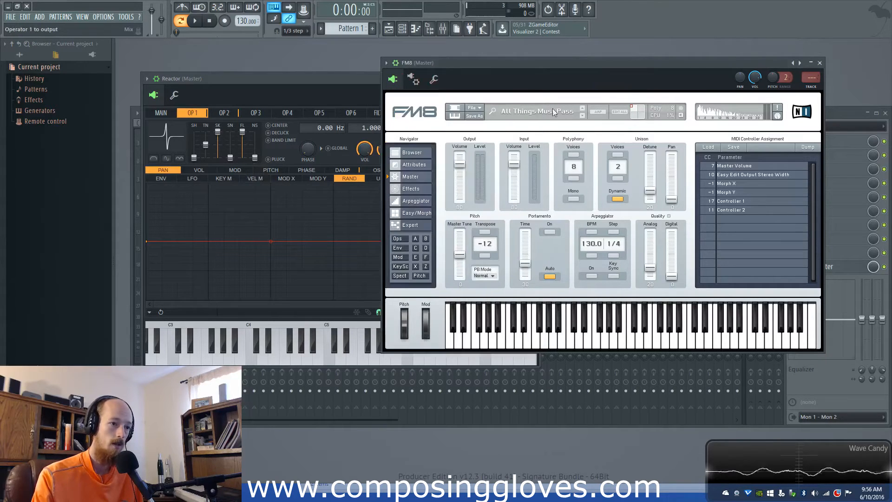
click(421, 201)
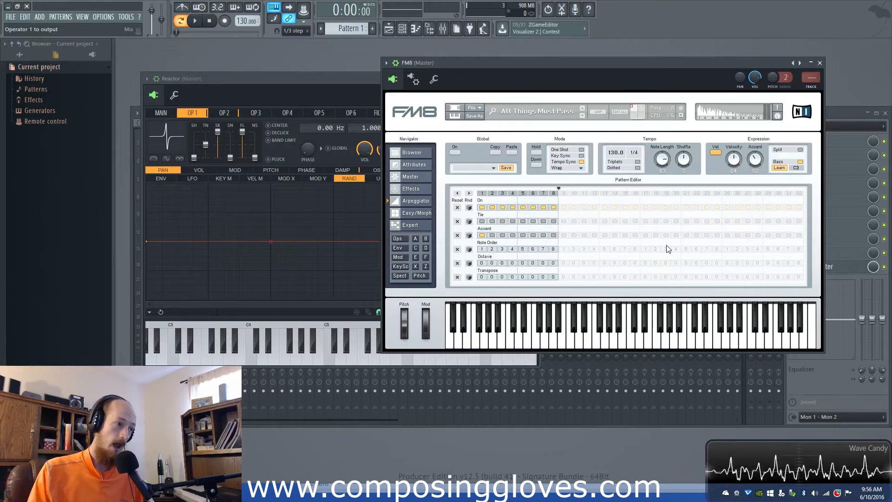
click(204, 180)
click(199, 170)
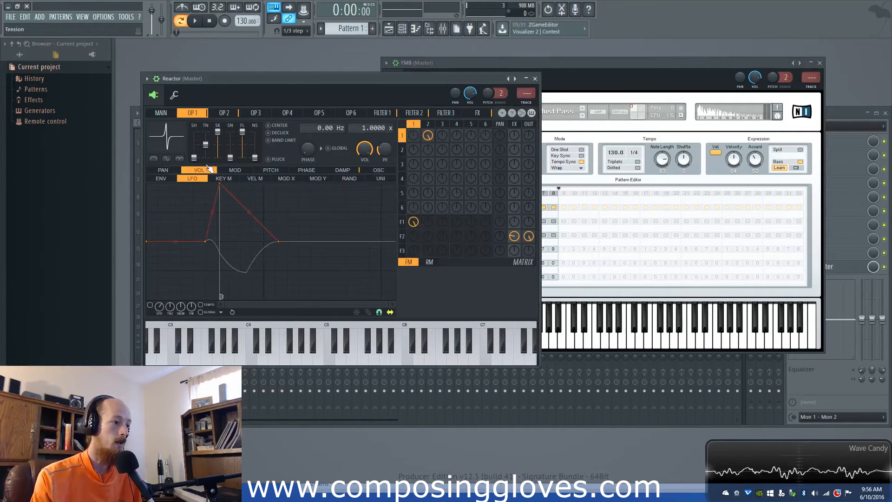
click(163, 178)
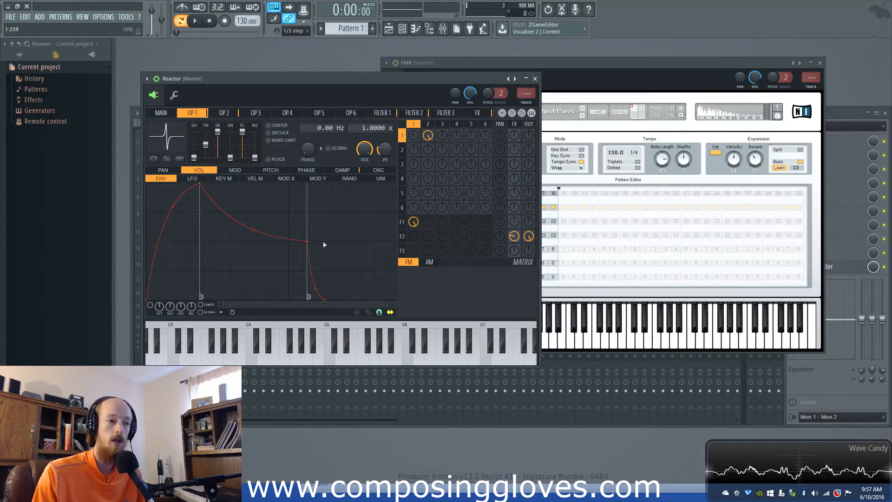
In FM8, look through the Expert views for spectrum, key scaling, modulation, envelopes and operators.
click(688, 72)
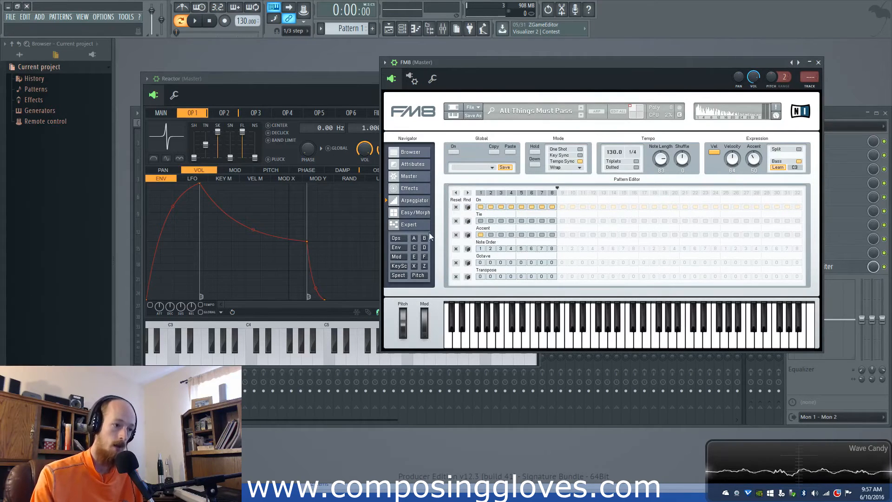
click(400, 275)
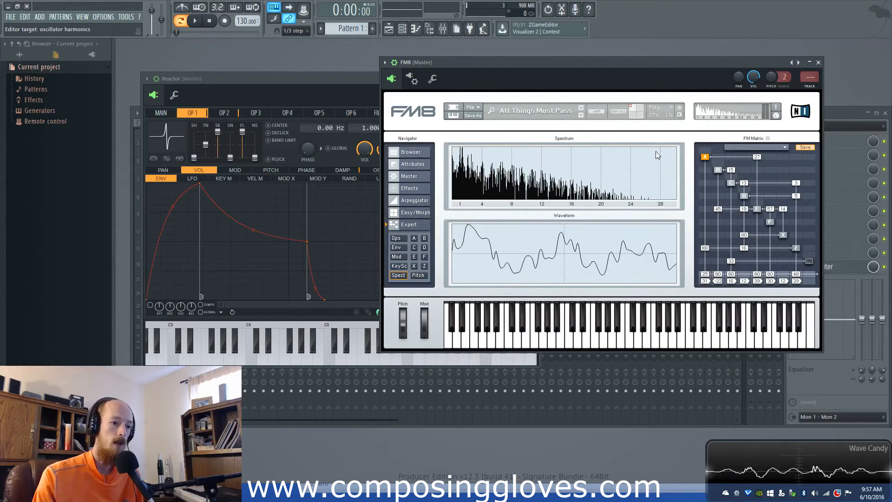
click(401, 266)
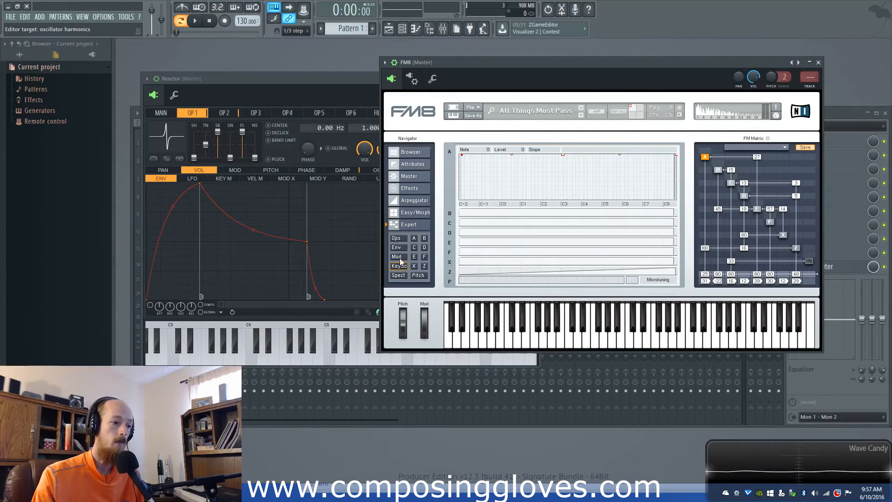
click(398, 258)
click(403, 250)
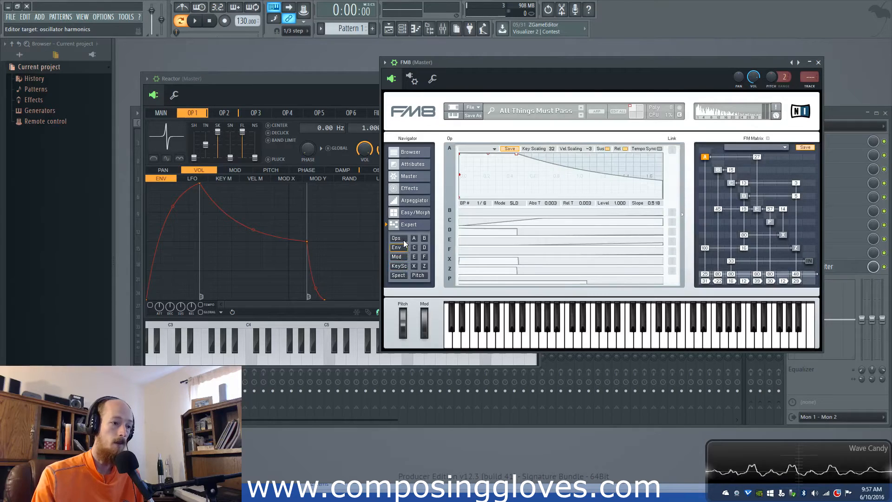
click(403, 239)
View FM8's Arpeggiator and Master pages, ending on the Effects page.
click(409, 201)
click(409, 189)
click(411, 177)
click(410, 188)
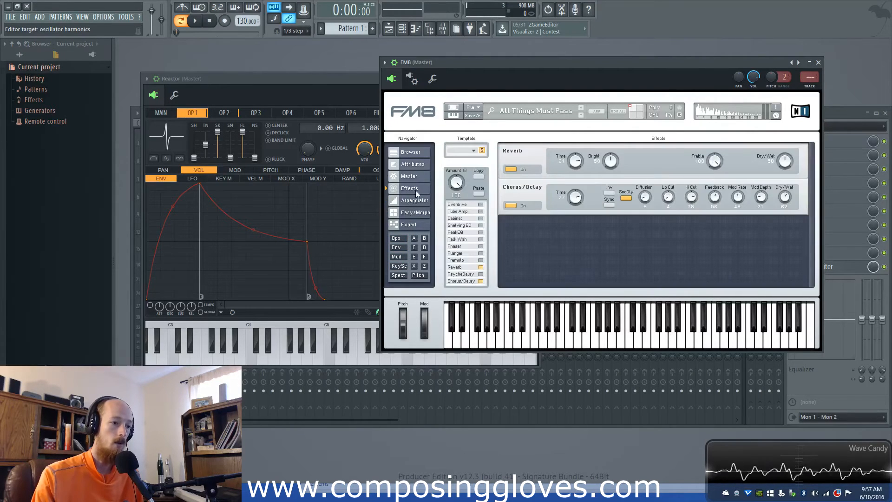
Show the Sytrus main settings page, compare it with FM8, and leave the FM8 window in front.
click(311, 84)
click(161, 113)
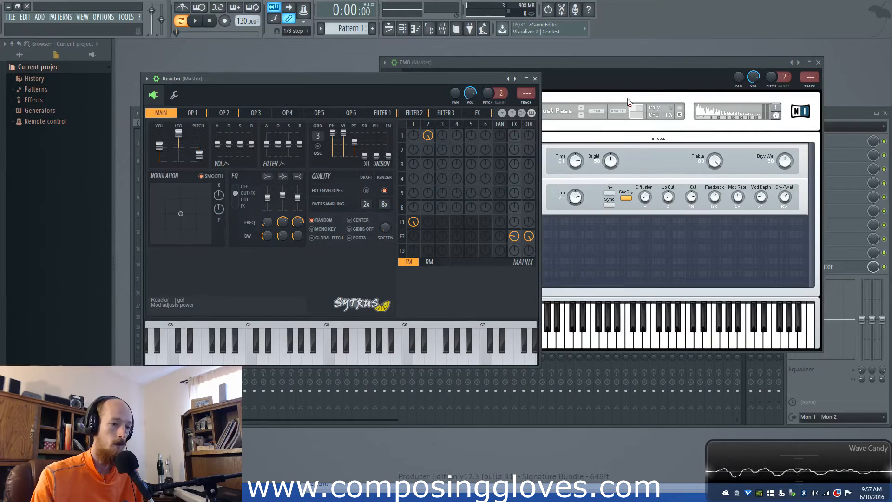
click(612, 74)
click(287, 86)
drag(573, 63, 574, 65)
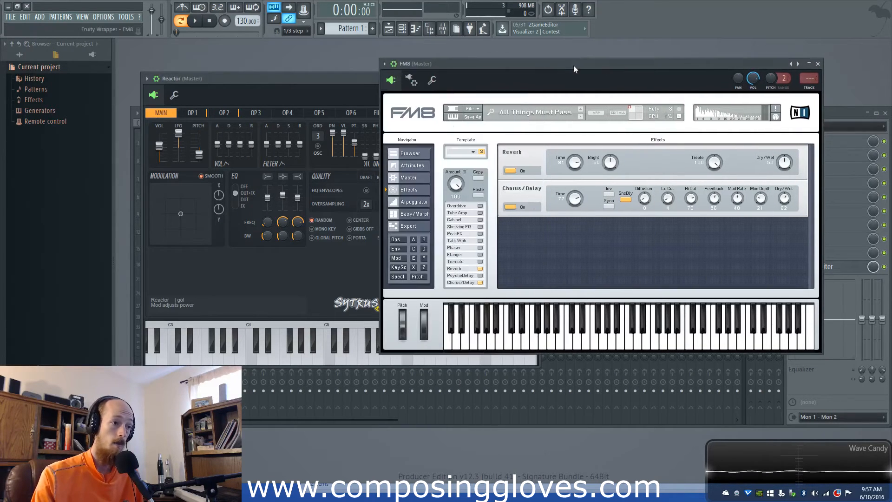
View FM8's Arpeggiator, Easy/Morph and Expert pages, then show the operator envelopes.
click(413, 200)
click(415, 213)
click(415, 229)
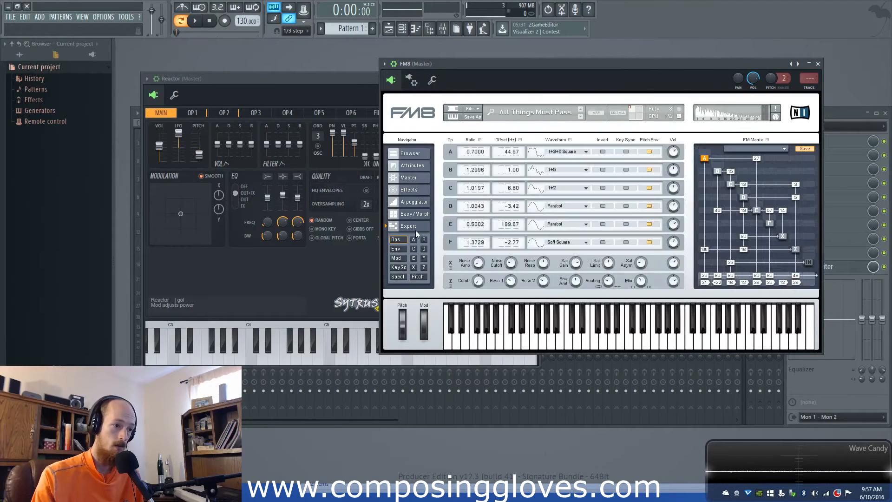
click(397, 249)
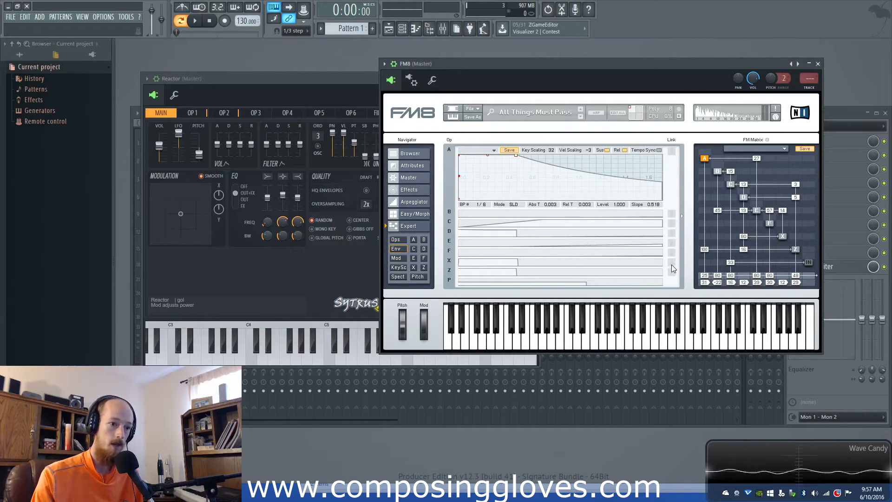
In Sytrus, look at Operator 2's volume LFO and velocity mapping, pitch and panning envelopes, then return to the main settings page.
click(260, 88)
click(224, 113)
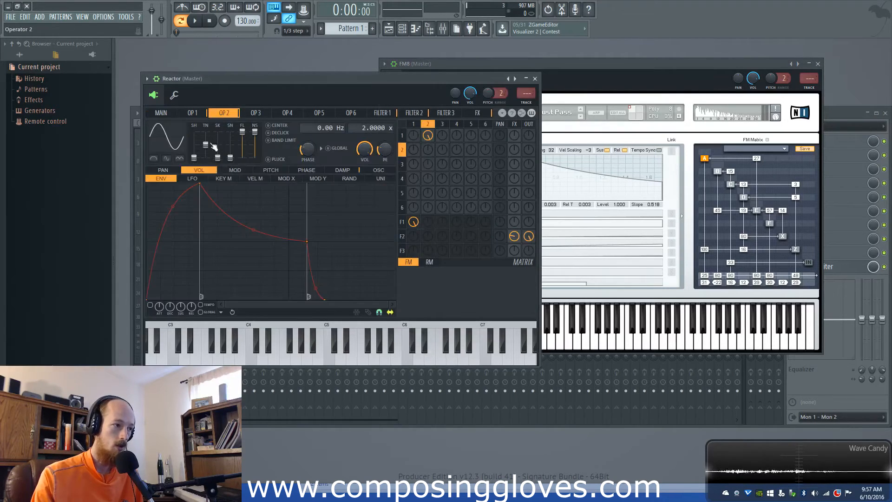
click(195, 178)
click(243, 181)
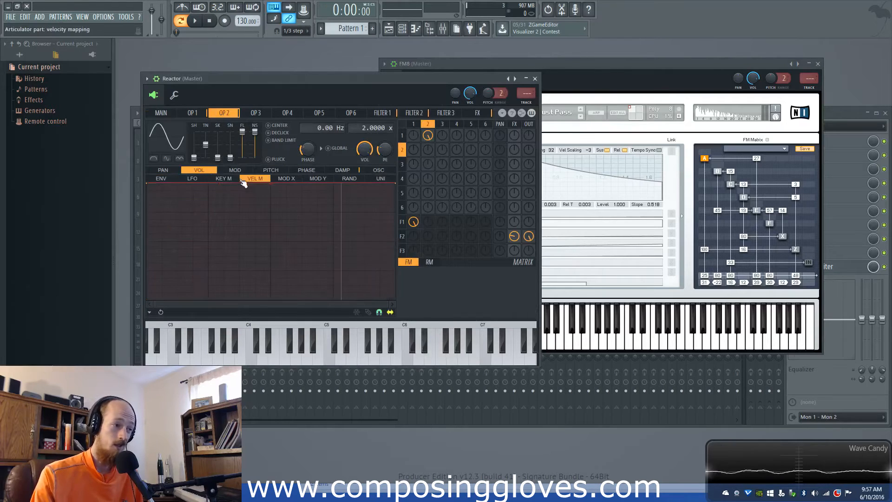
click(270, 170)
click(160, 178)
click(163, 170)
click(171, 115)
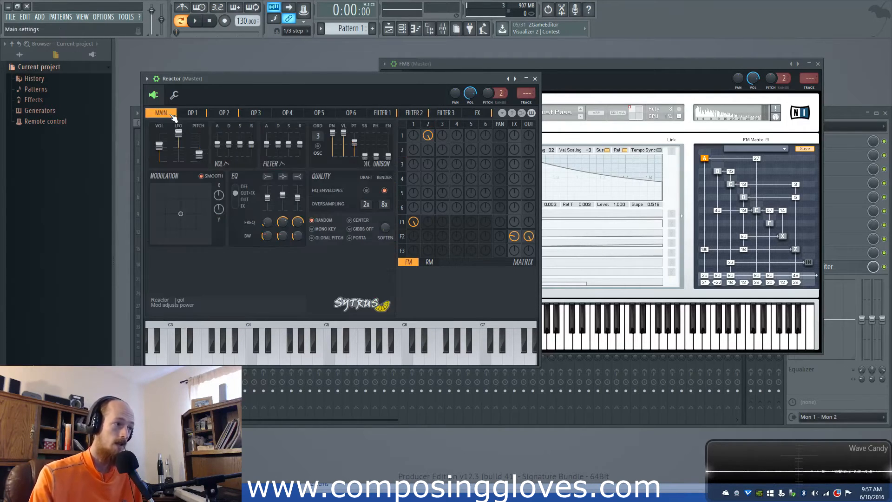
Check FM8's envelopes, then view Operator 1's panning envelope in Sytrus and return to its main settings page.
click(602, 63)
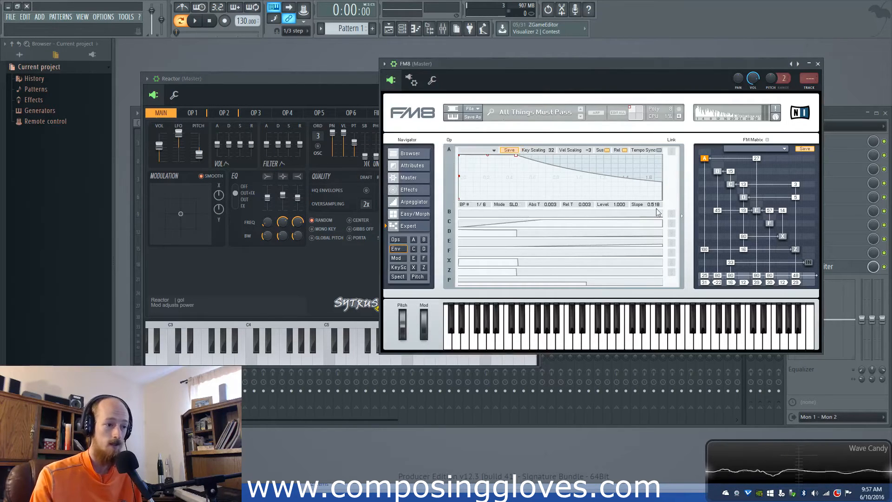
click(269, 78)
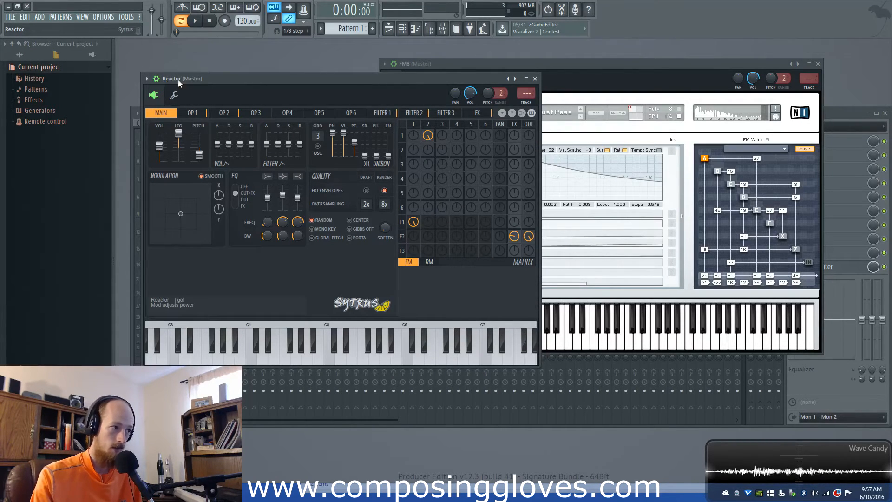
click(192, 112)
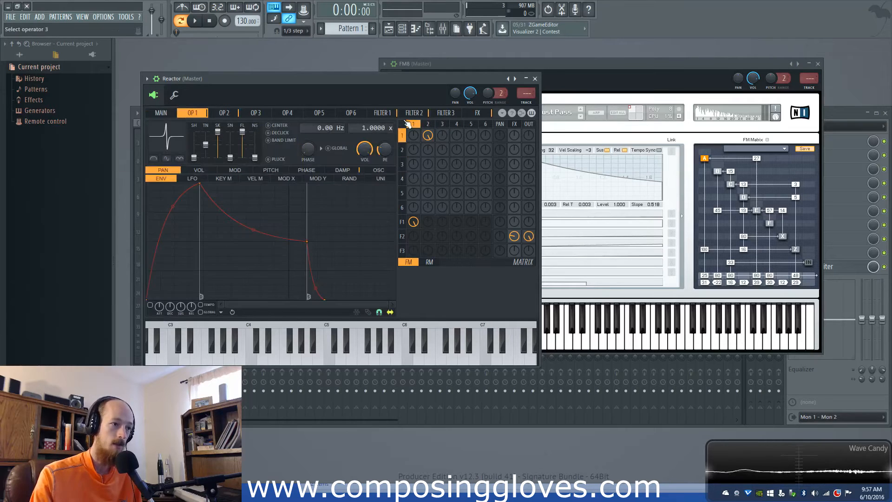
click(170, 114)
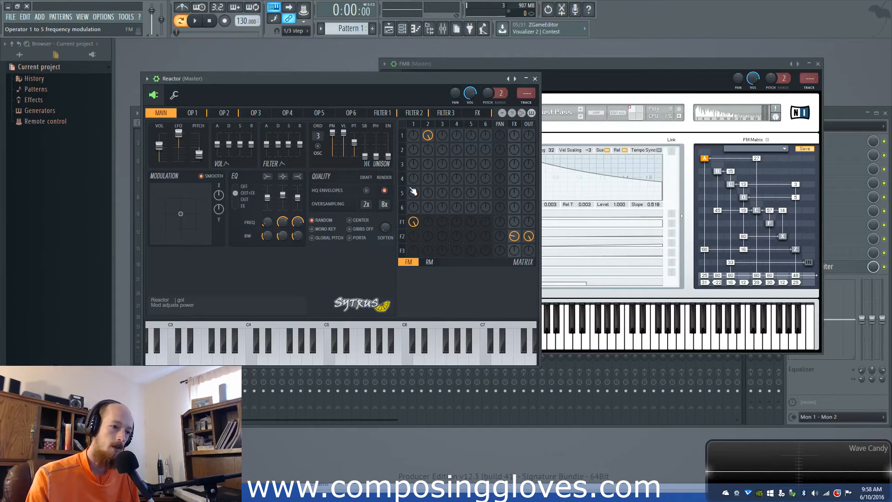
In FM8, move the morph point to the grid's lower-left corner, then return to Sytrus.
click(644, 67)
drag(639, 115, 625, 132)
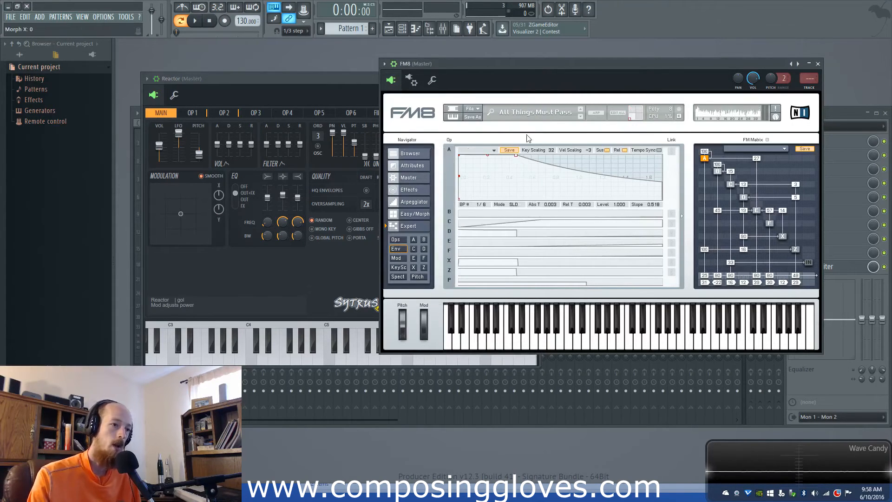
click(318, 92)
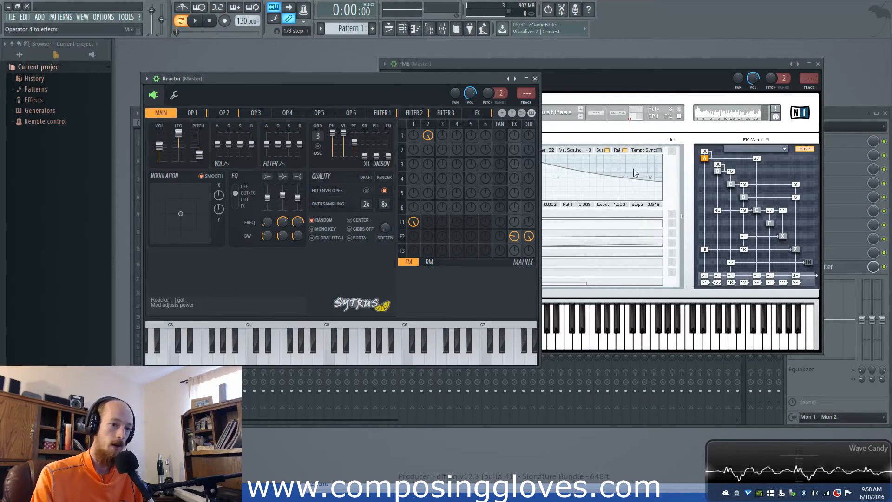
View FM8's Arpeggiator and Easy/Morph pages, then bring Sytrus back to the front.
click(581, 68)
click(413, 202)
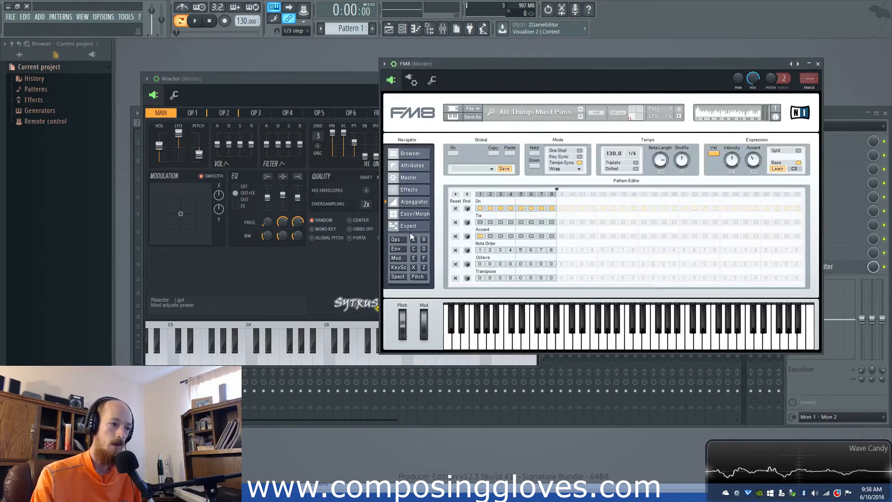
click(415, 214)
click(294, 83)
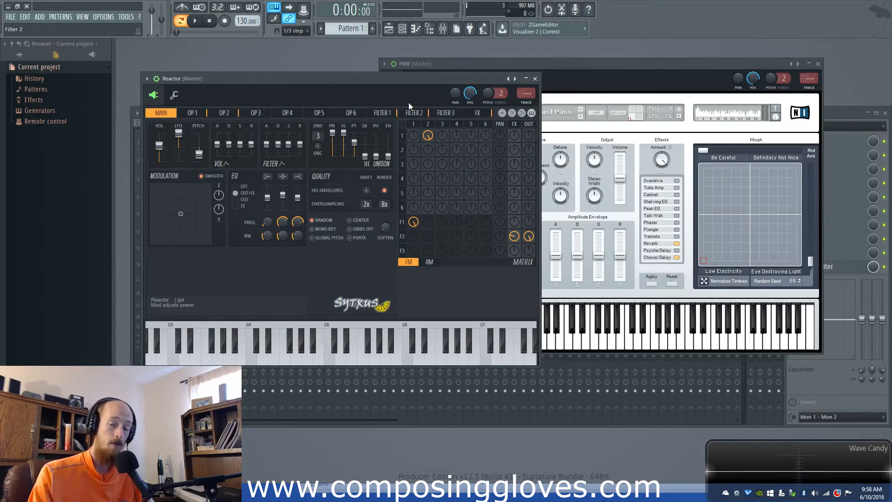
Check Sytrus's Operator 1 and main pages, then view FM8's Expert envelopes and its operator list.
click(179, 114)
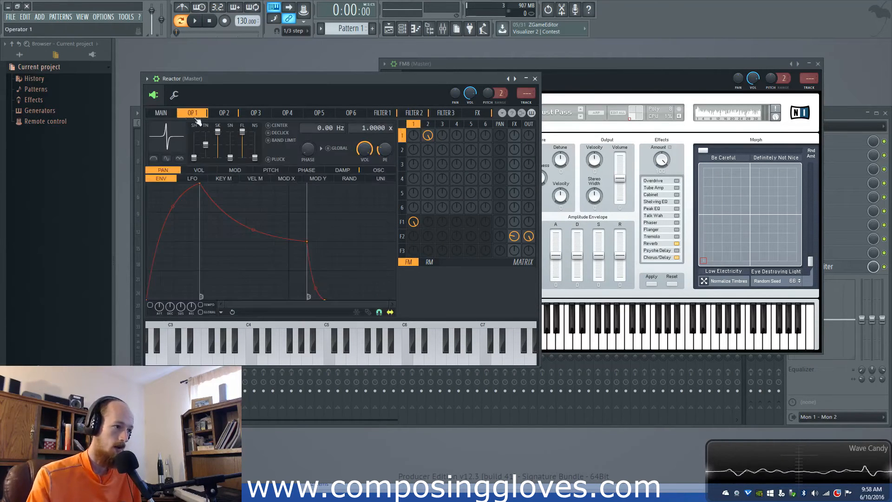
click(175, 115)
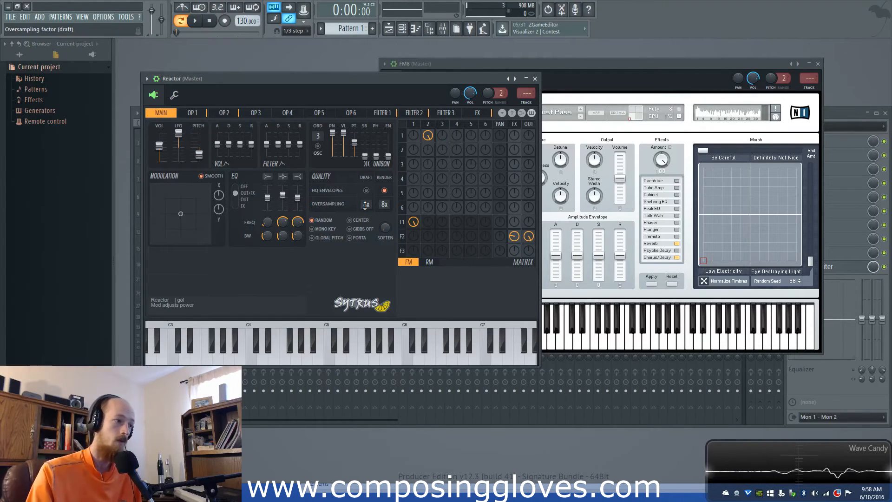
click(583, 62)
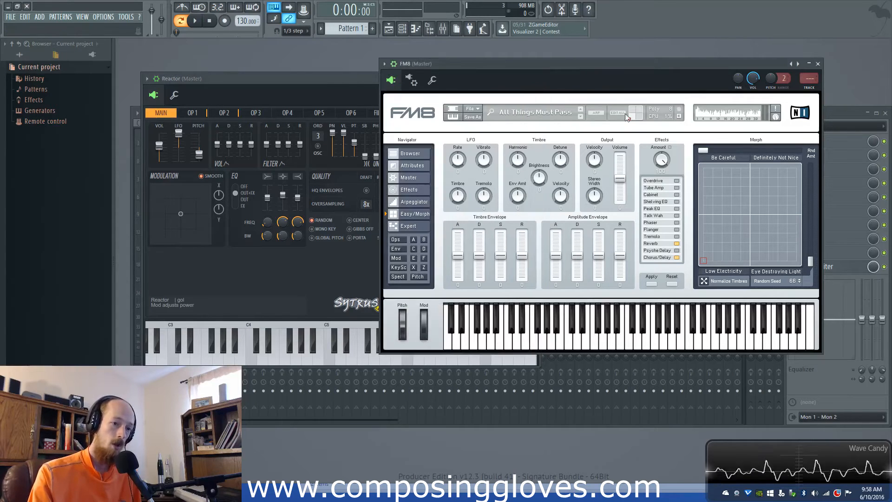
click(422, 226)
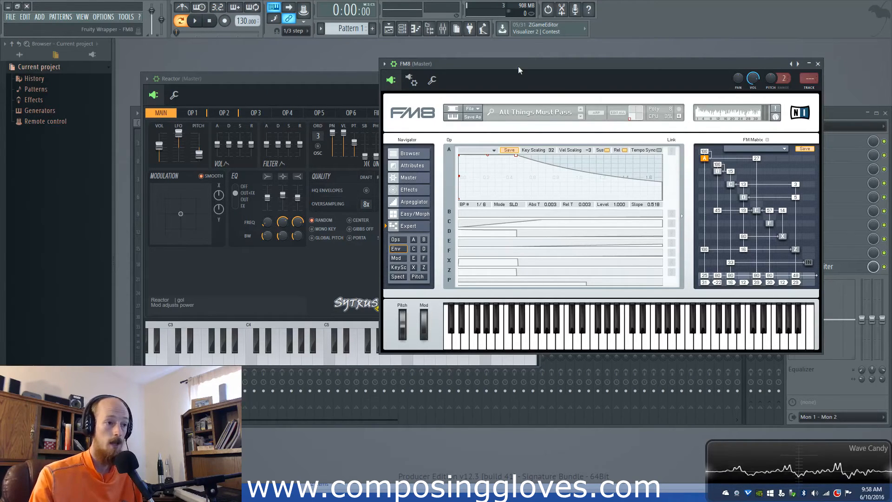
drag(517, 66, 523, 63)
click(400, 238)
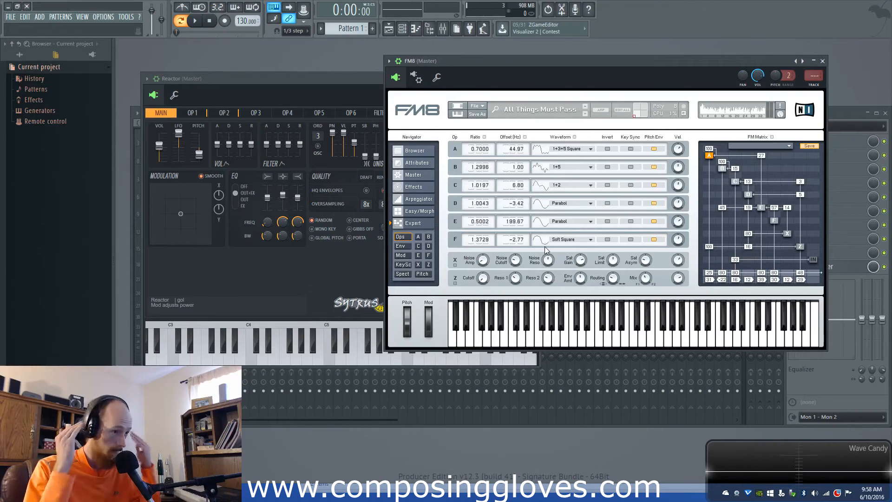
Look through the settings of Sytrus's Operators 1 to 6, ending on Operator 1.
click(208, 113)
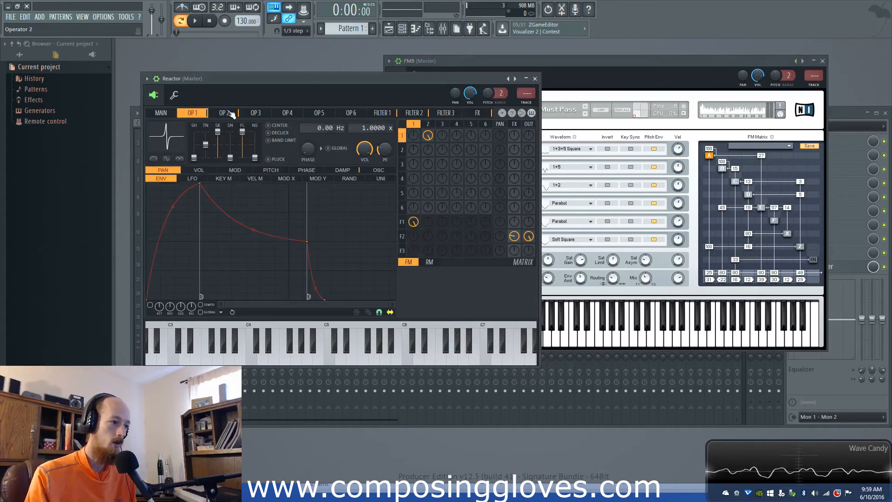
click(224, 116)
click(203, 116)
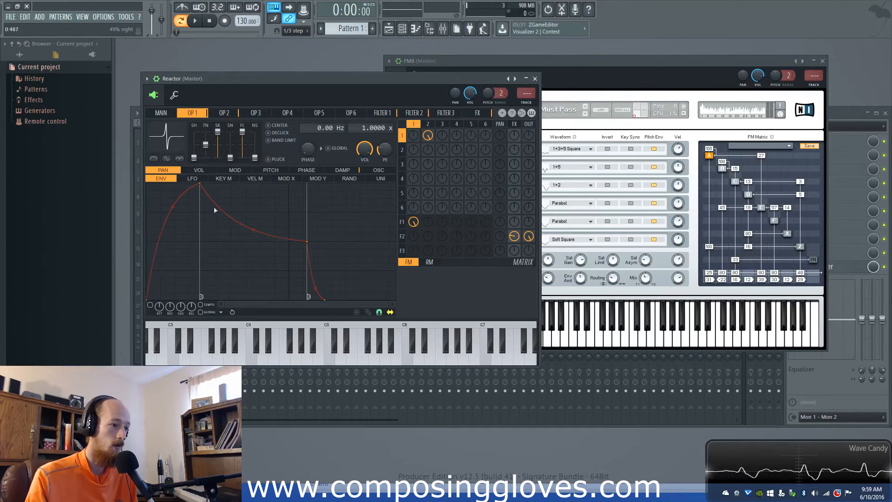
click(254, 116)
click(287, 115)
click(319, 114)
click(351, 114)
click(224, 115)
click(205, 116)
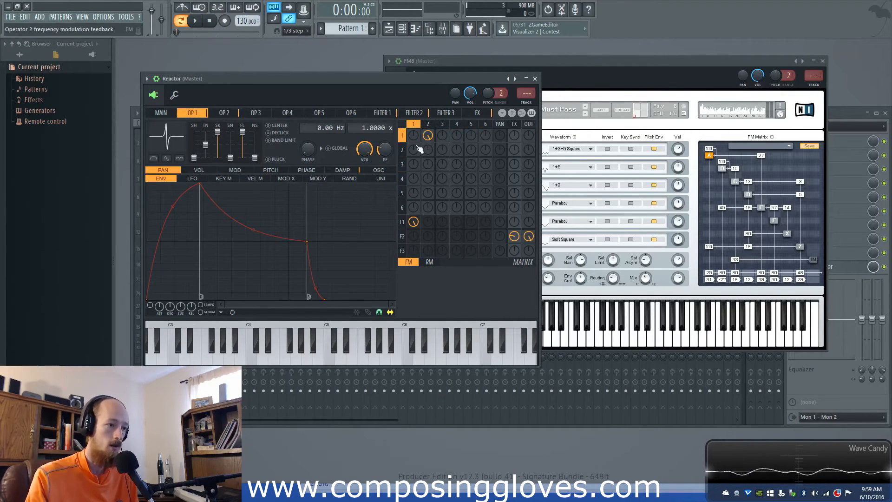
Compare Operators 1, 2 and 4 in Sytrus, then bring FM8's operator page to the front.
click(230, 116)
click(201, 115)
click(219, 114)
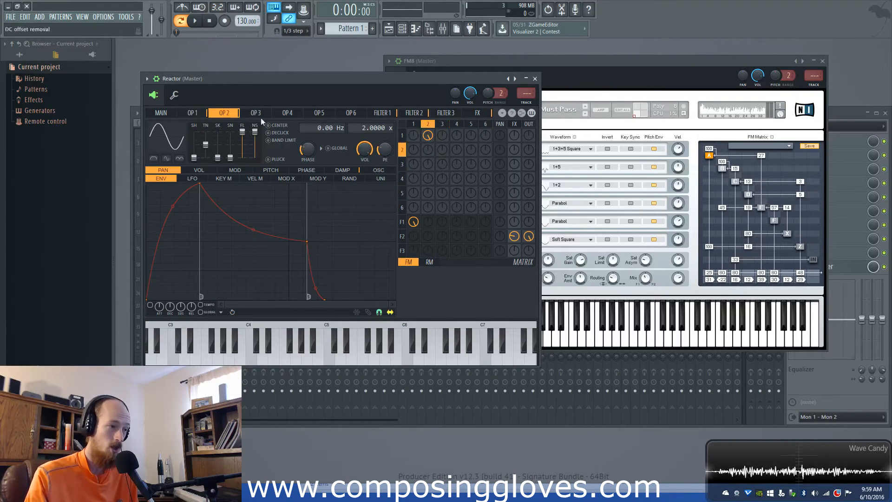
click(287, 112)
click(576, 218)
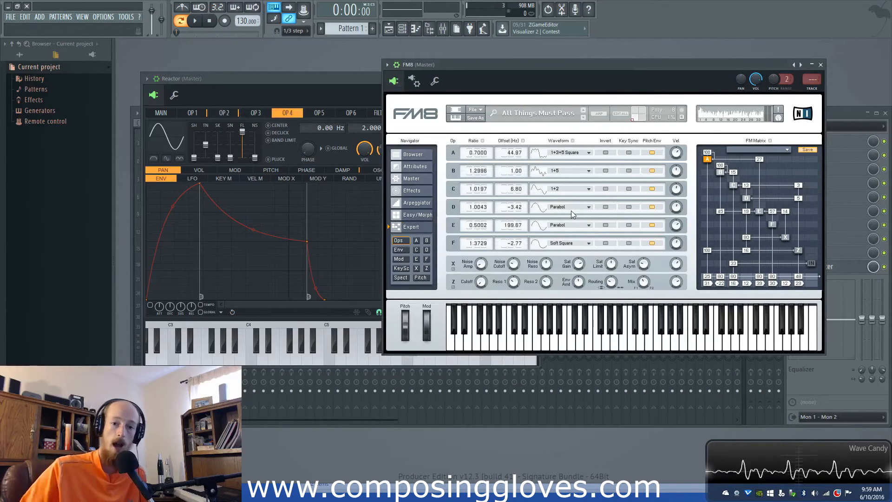
Switch back to Sytrus, glance at Operators 2 and 1, and return to its main settings page.
click(314, 93)
click(218, 116)
click(193, 115)
click(162, 115)
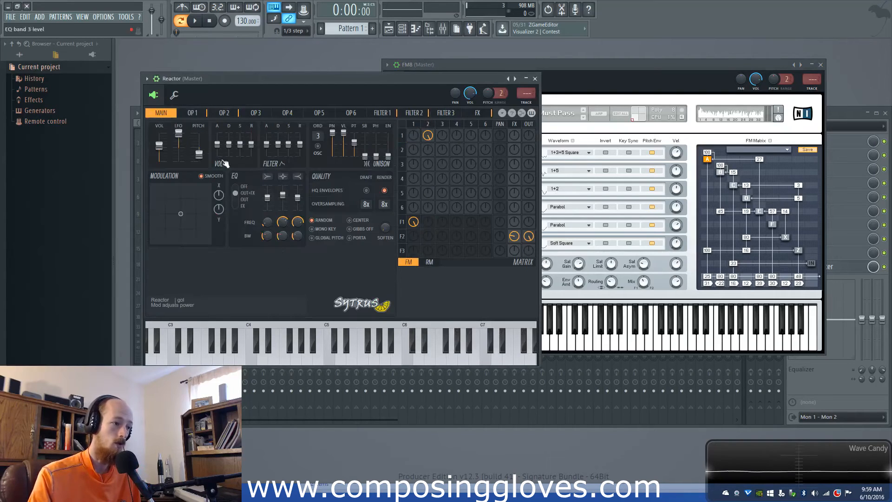
Draw custom harmonics in Operator 1's oscillator editor, then reset its waveform to Sine.
click(192, 113)
click(379, 170)
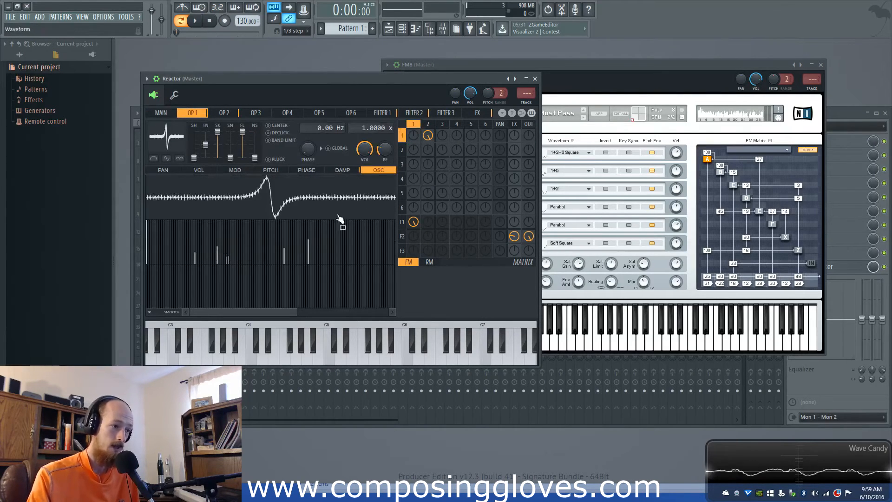
drag(312, 253, 175, 267)
drag(236, 261, 373, 261)
drag(151, 260, 154, 241)
right_click(154, 145)
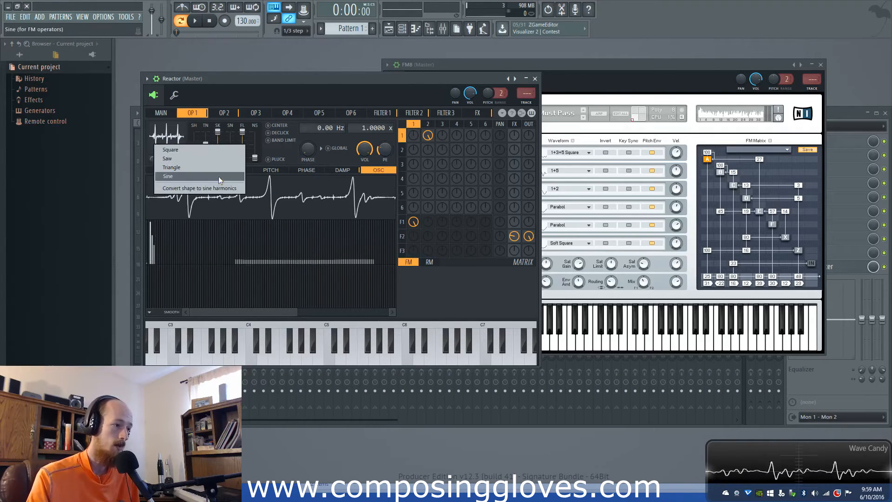
click(218, 178)
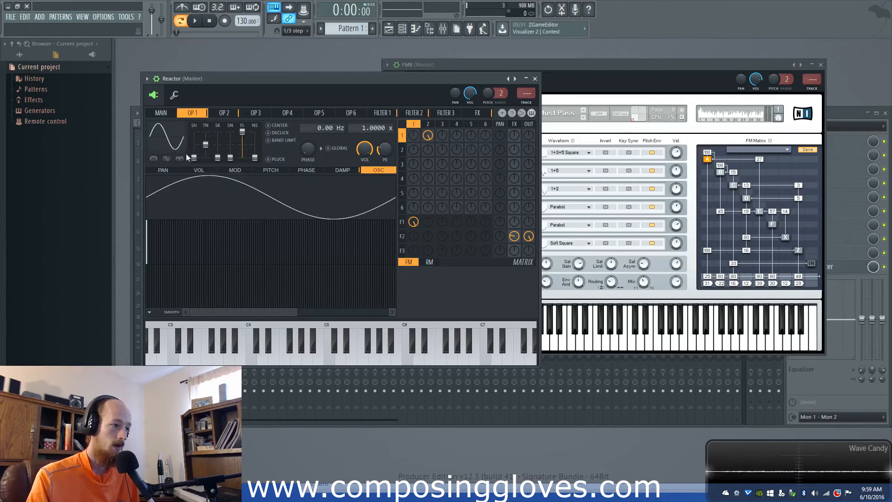
Try drawing new harmonics for Operator 1, converting the shape to sine harmonics, and drawing over the harmonic bars again.
drag(275, 243, 178, 246)
right_click(160, 135)
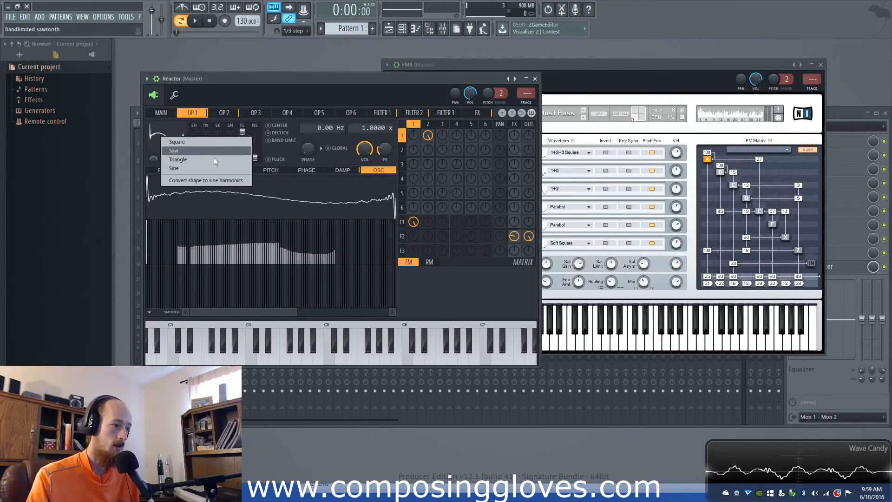
click(217, 182)
mouse_move(195, 278)
mouse_down()
mouse_move(290, 280)
mouse_move(146, 271)
mouse_up()
mouse_move(234, 257)
mouse_down()
mouse_move(315, 242)
mouse_move(266, 247)
mouse_move(229, 265)
mouse_move(342, 256)
mouse_move(361, 265)
mouse_move(199, 266)
mouse_move(200, 281)
mouse_move(357, 255)
mouse_move(191, 255)
mouse_up()
mouse_move(83, 257)
mouse_down()
mouse_move(369, 260)
mouse_move(79, 307)
mouse_move(460, 222)
mouse_move(146, 247)
mouse_move(155, 214)
mouse_up()
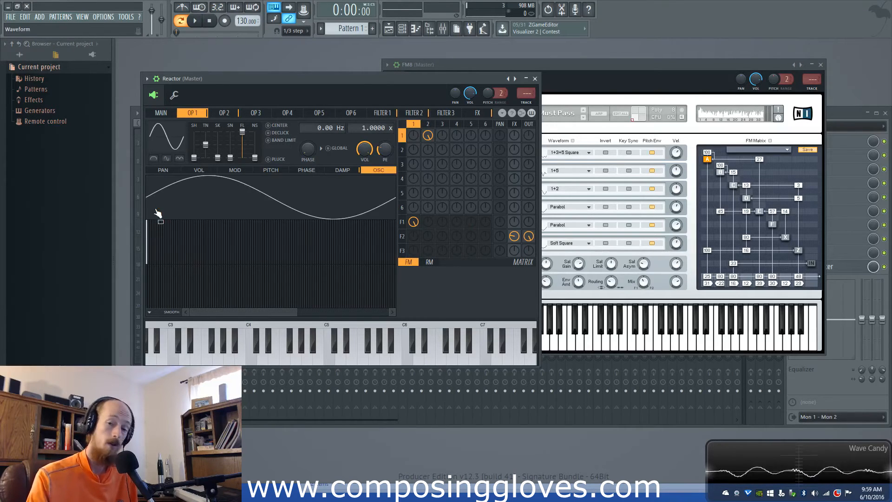
Return Sytrus to its main settings page and reposition the Sytrus and FM8 windows to use more screen space.
click(161, 113)
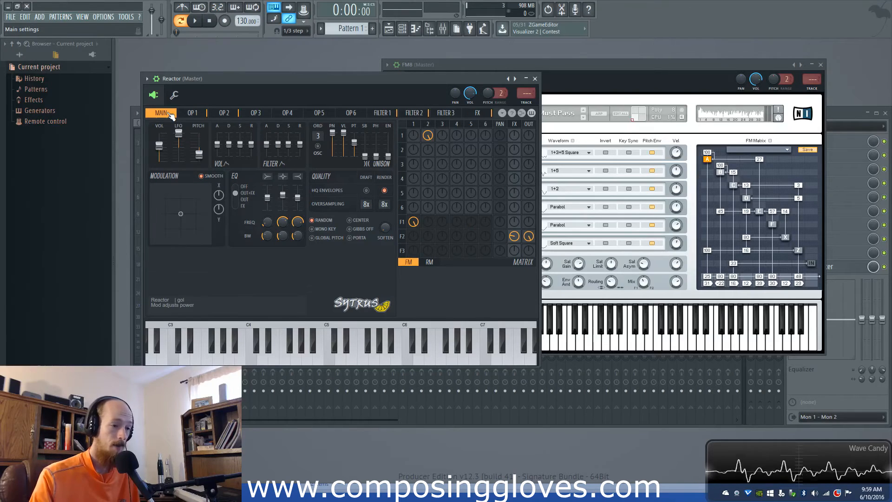
drag(506, 66, 563, 68)
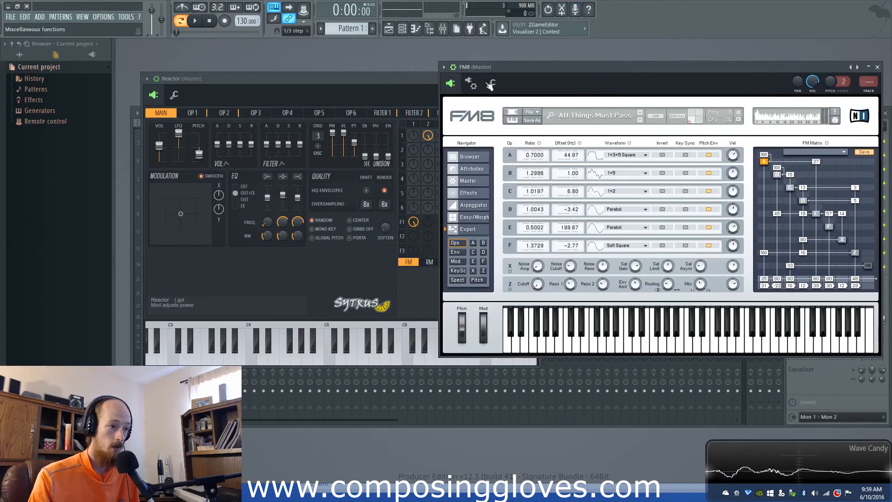
drag(360, 77, 277, 65)
drag(537, 67, 546, 45)
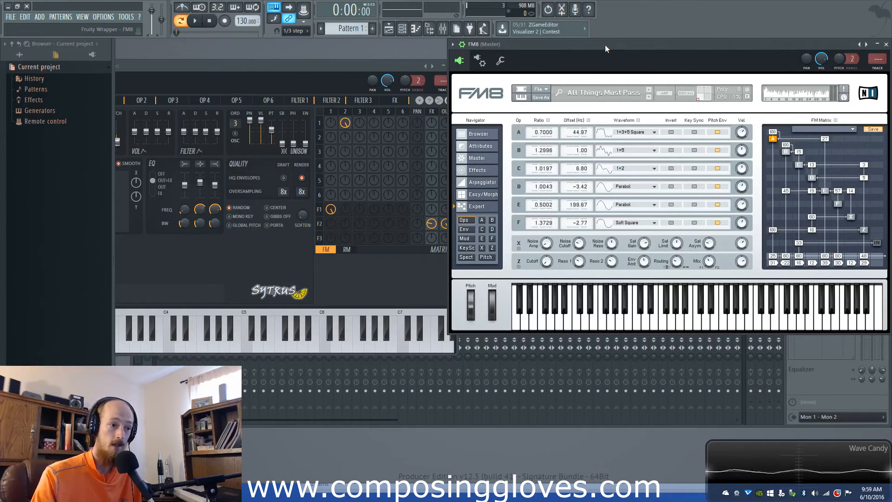
drag(228, 63, 358, 72)
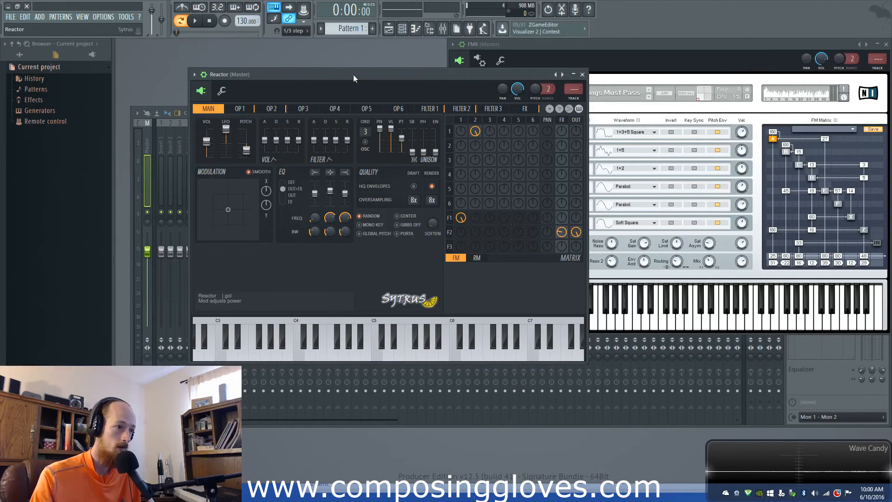
drag(353, 75, 331, 52)
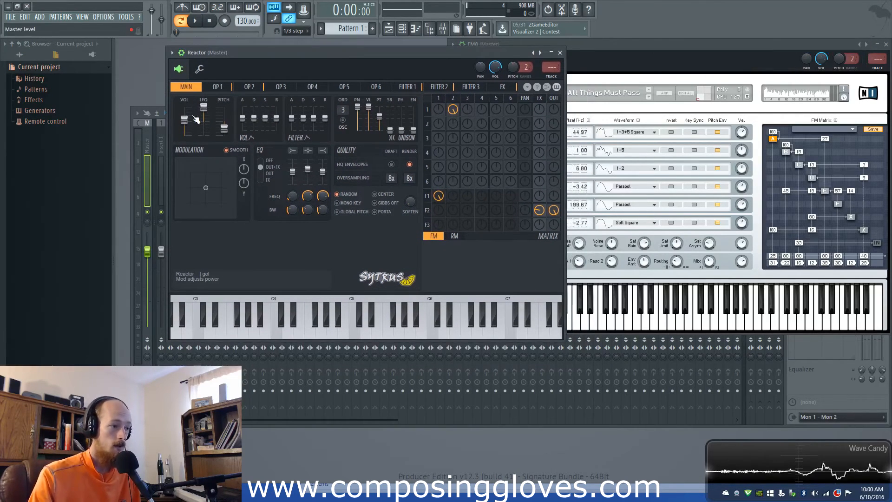
View the oscillator waveforms of Operators 5, 4 and 1 in Sytrus, then return to its main settings page.
click(344, 87)
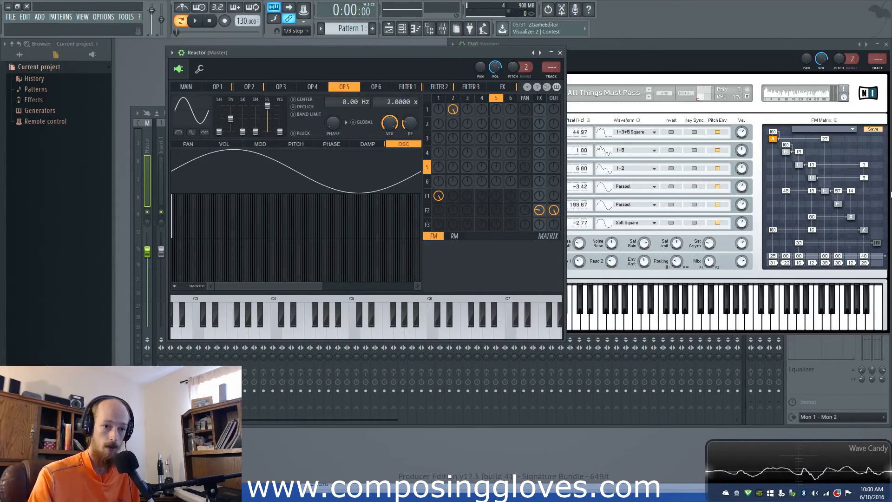
click(723, 46)
click(339, 59)
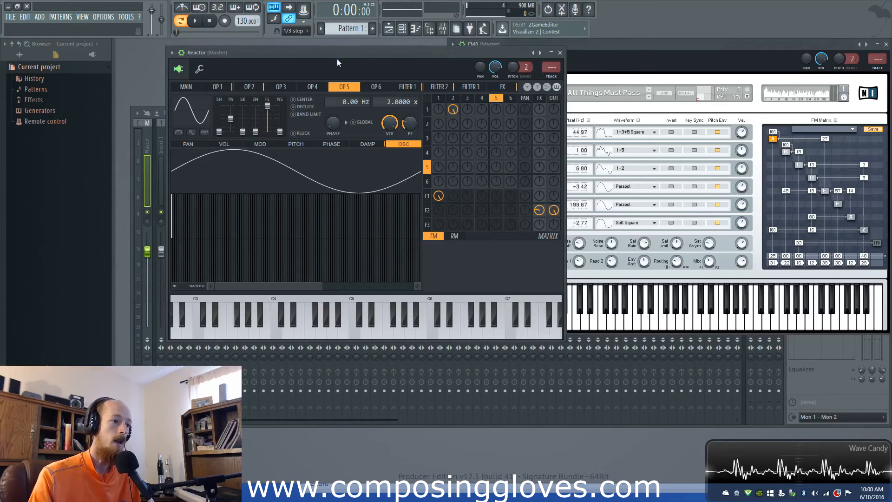
click(313, 86)
click(185, 86)
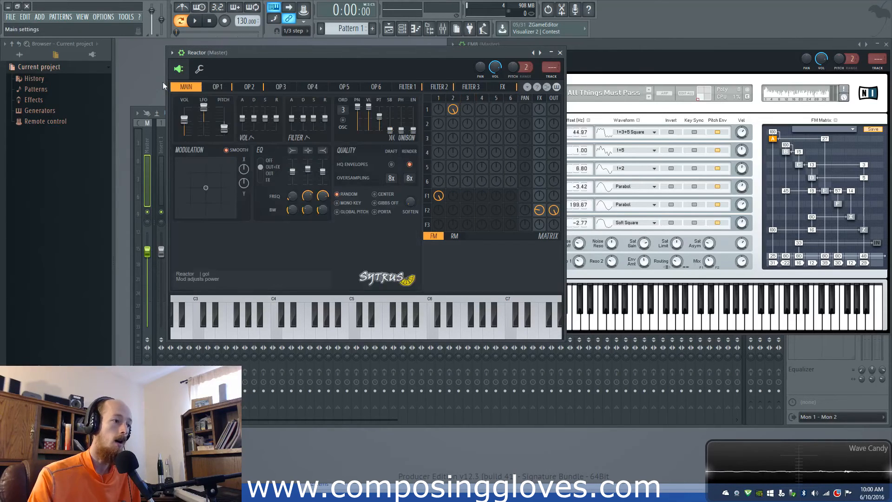
click(248, 87)
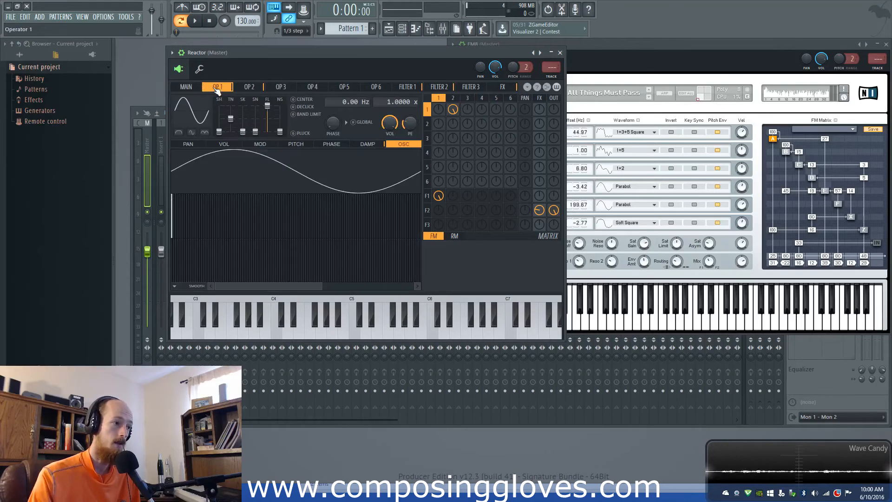
click(186, 87)
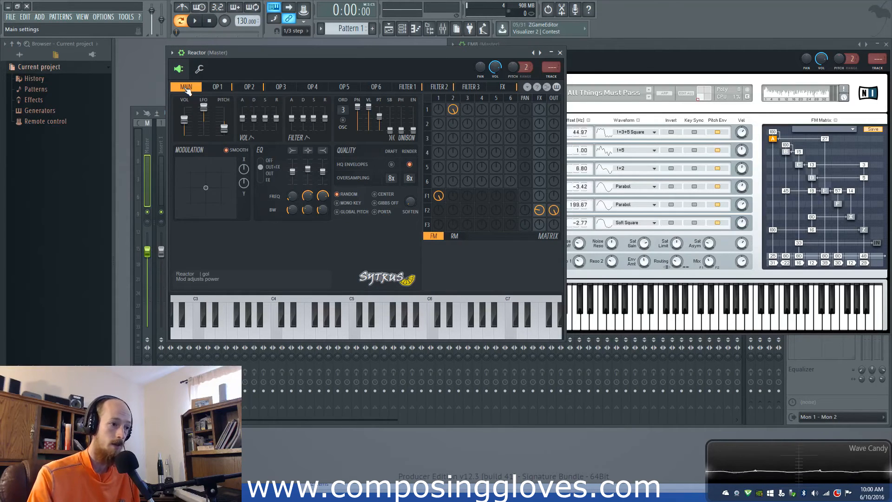
Shift the Sytrus and FM8 windows left to uncover the master mixer slots, show the mixer, then bring FM8 forward.
drag(425, 51, 264, 47)
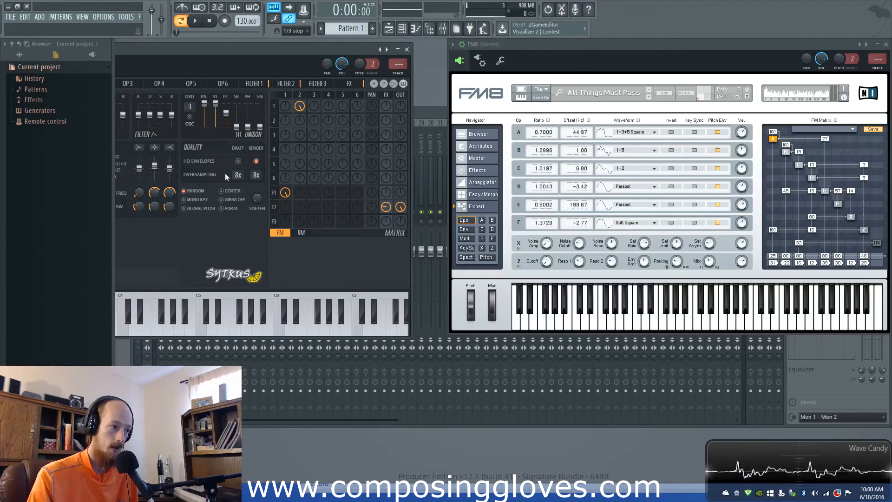
drag(581, 44, 425, 44)
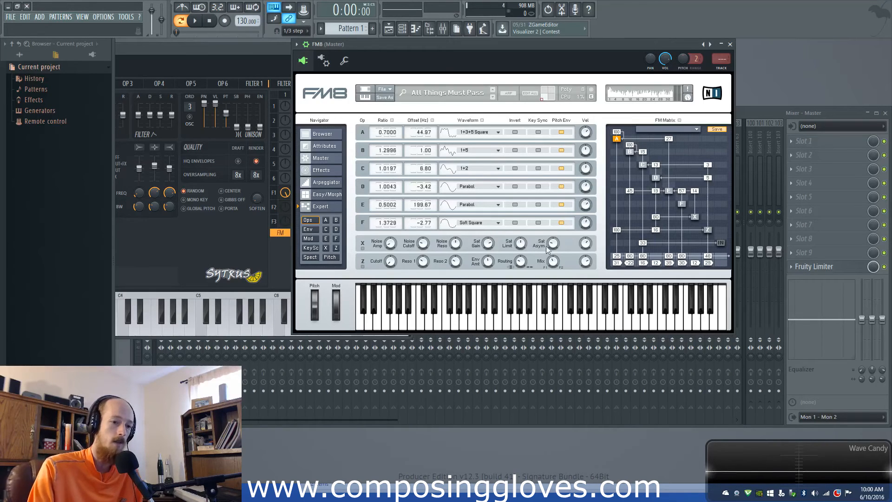
click(719, 244)
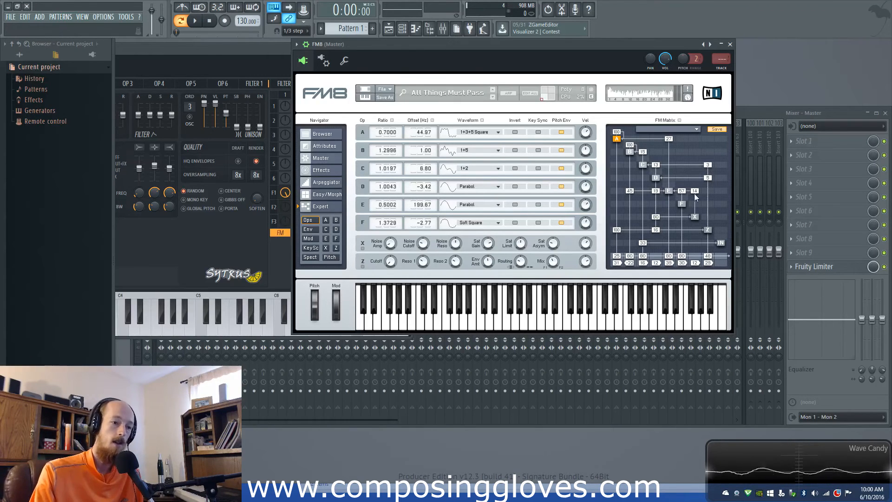
click(760, 116)
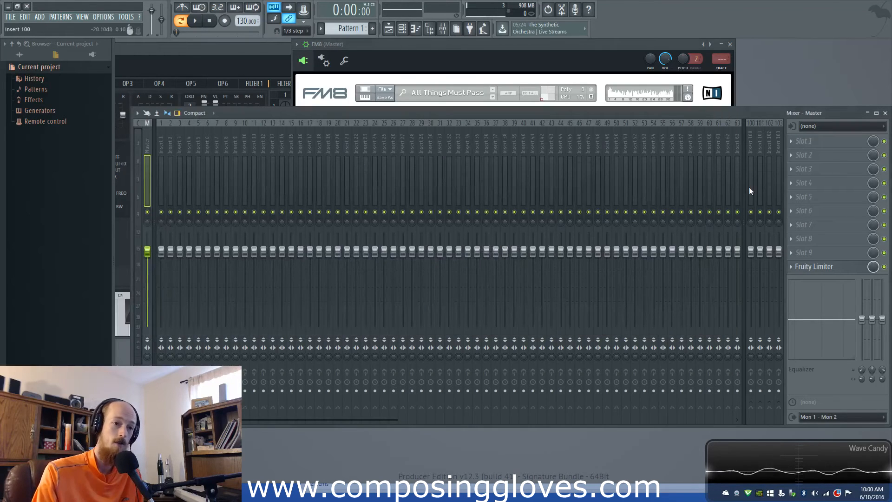
click(558, 62)
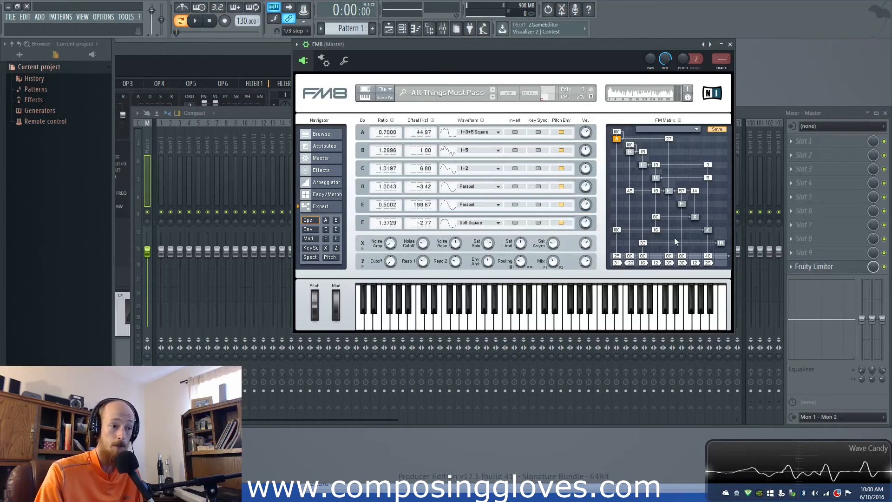
Bring the Sytrus window to the front and move it fully back into view beside FM8's matrix.
click(215, 50)
click(408, 50)
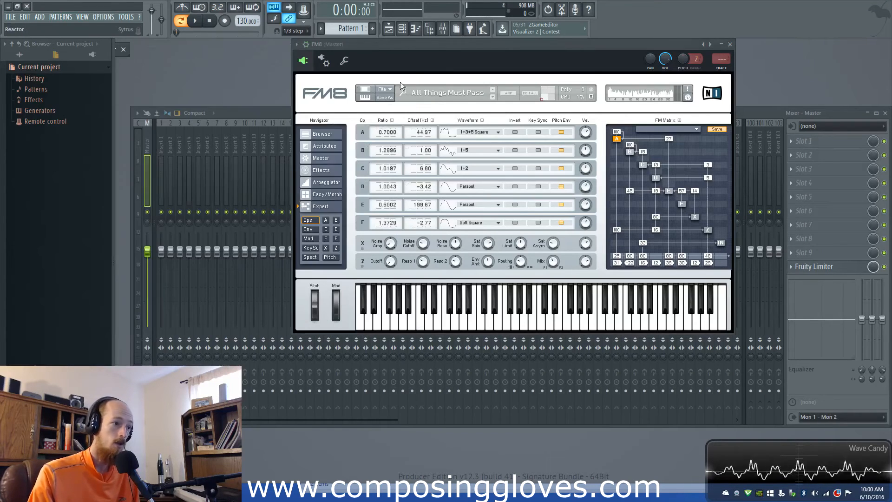
click(123, 50)
drag(217, 56, 298, 64)
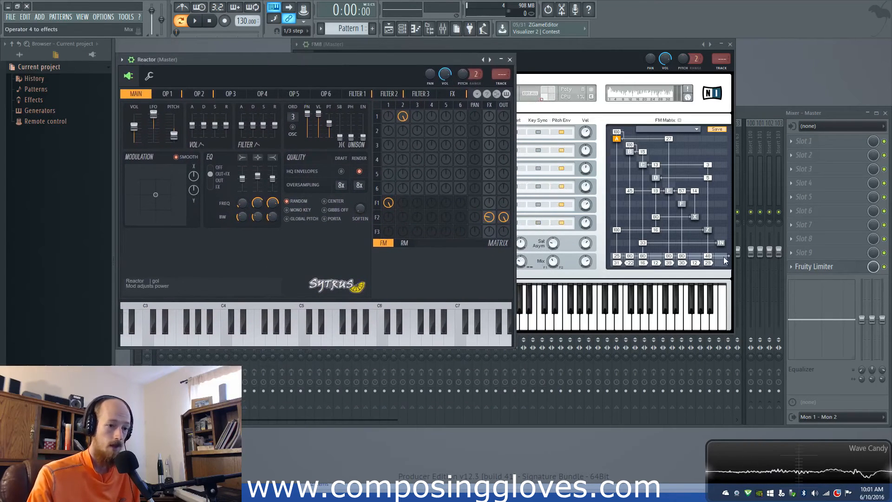
View Operator 1's oscillator waveform in Sytrus, return to its main settings page, and bring FM8's operator page to the front.
click(724, 242)
click(196, 94)
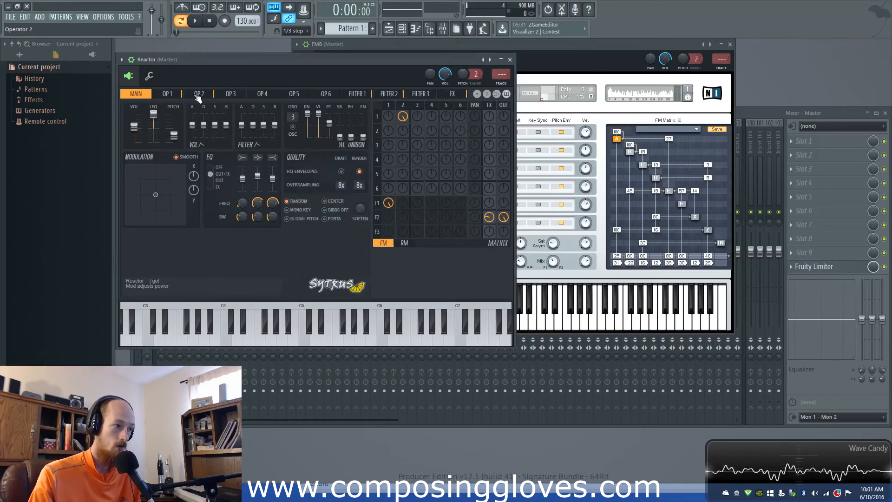
click(165, 94)
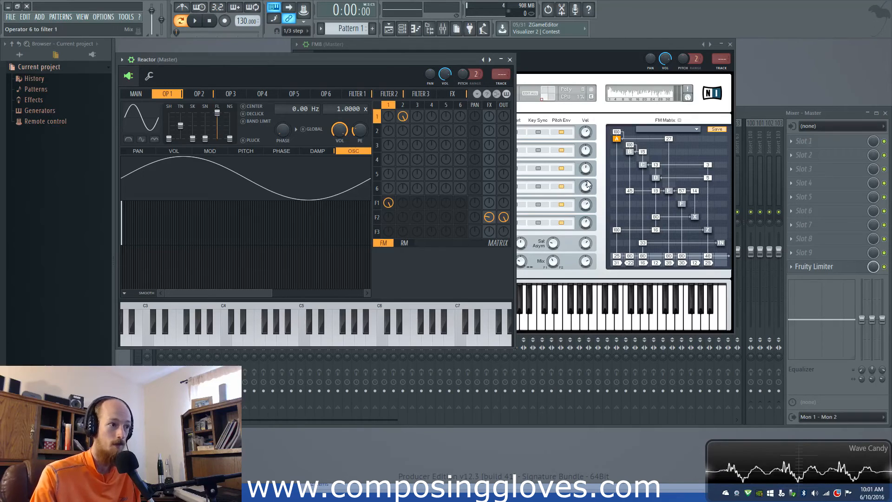
click(135, 94)
click(625, 50)
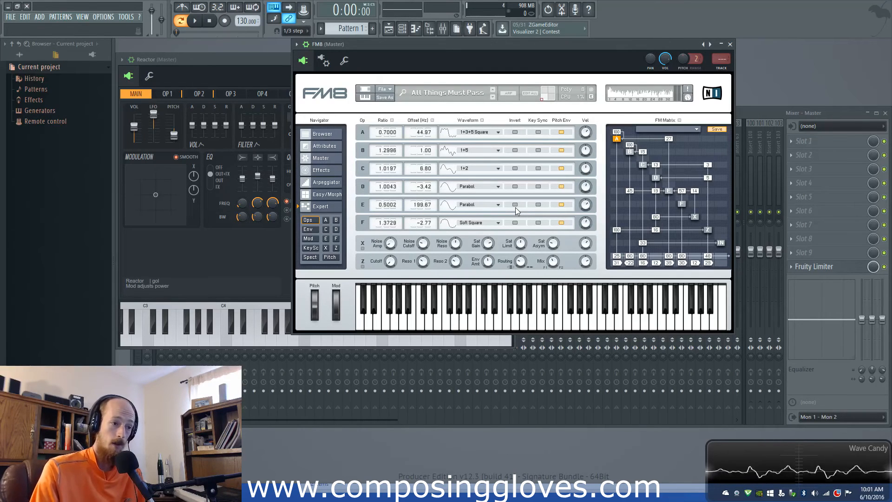
Bring Sytrus forward, shift its window over FM8, view Operator 1's oscillator, and return to the main settings page.
click(246, 59)
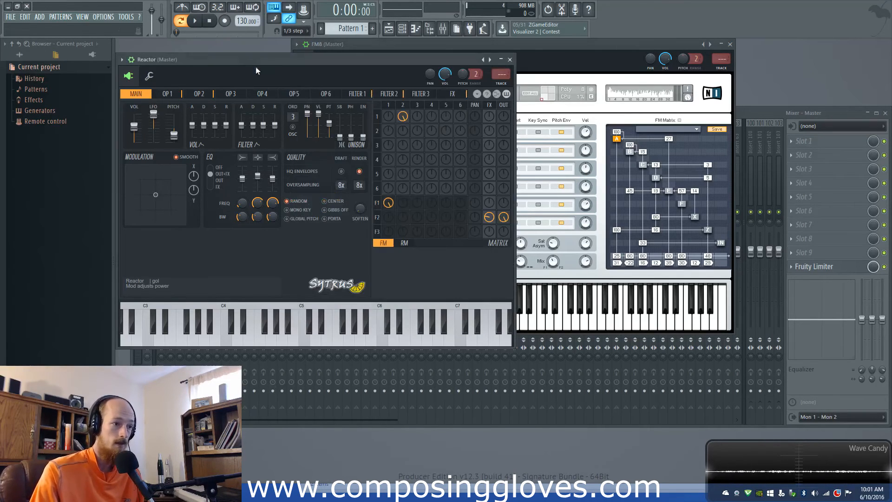
drag(269, 57, 327, 53)
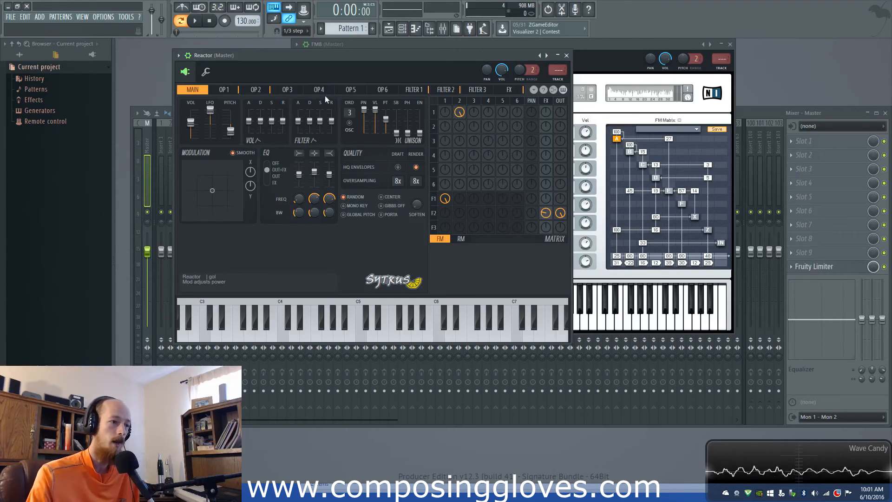
click(256, 89)
click(226, 92)
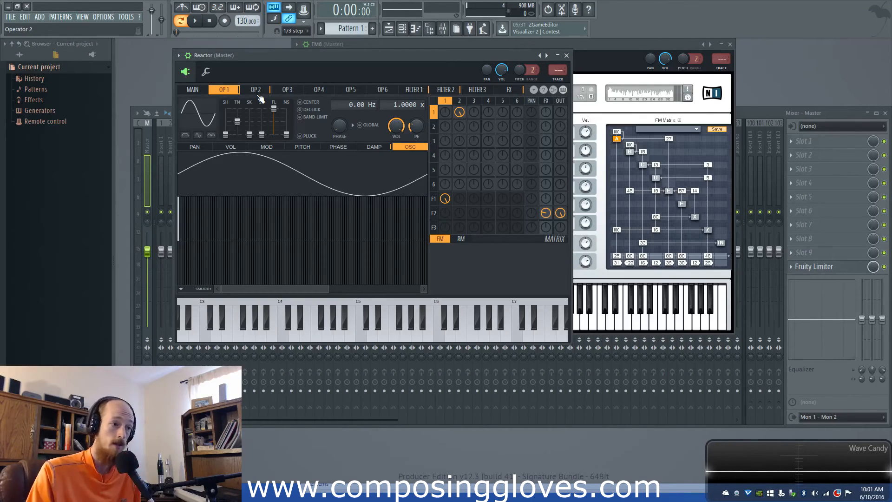
drag(487, 93, 193, 90)
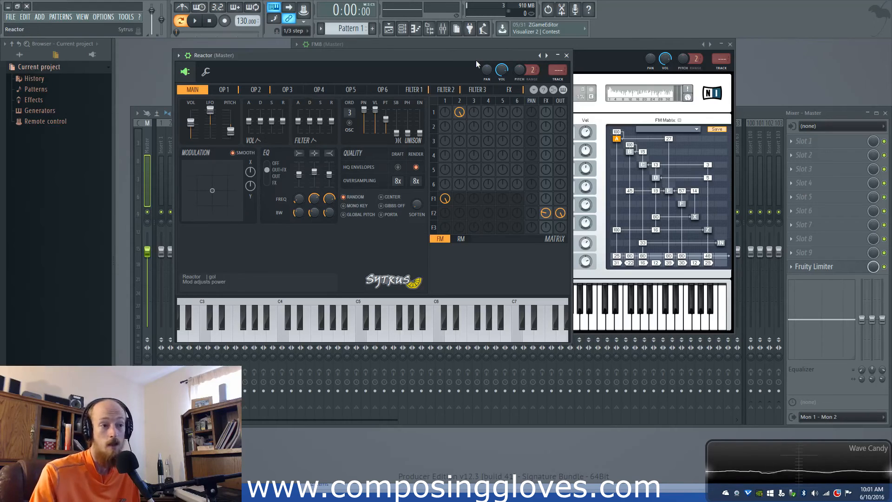
Bring FM8 forward and look through its Pitch, Spectrum, Modulation and Envelope expert pages, returning to the Operators overview.
click(626, 44)
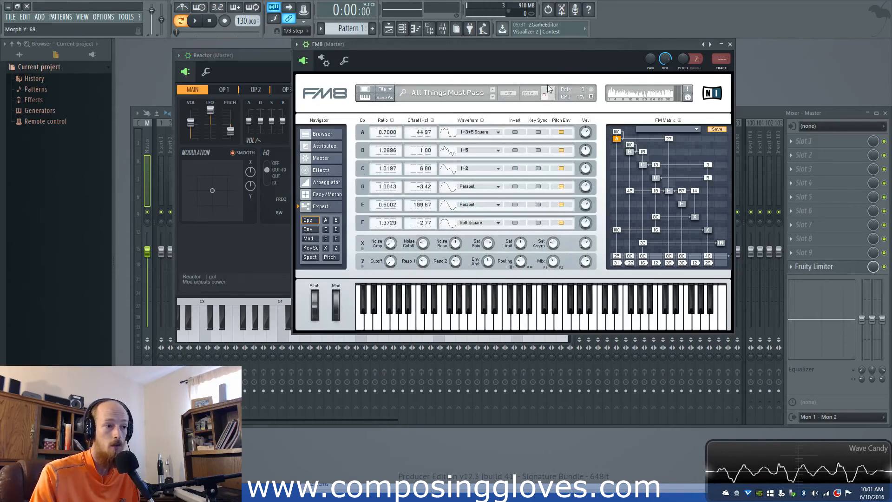
click(326, 257)
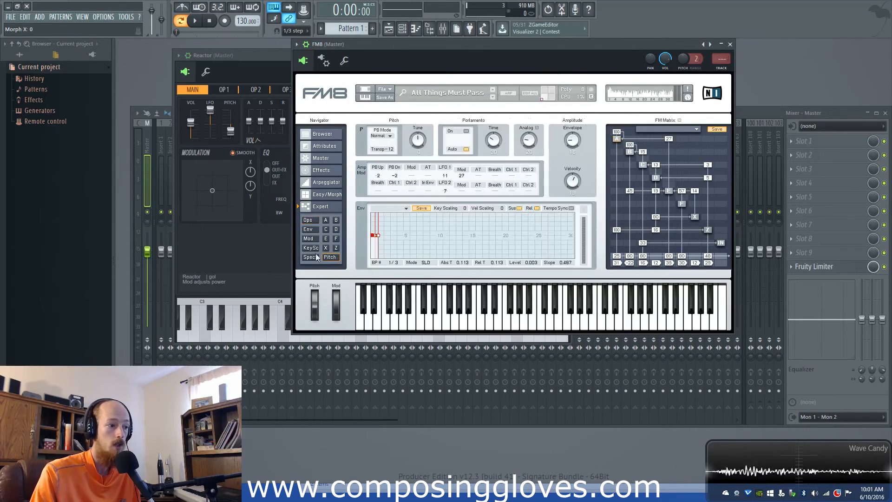
click(310, 257)
click(311, 238)
click(309, 229)
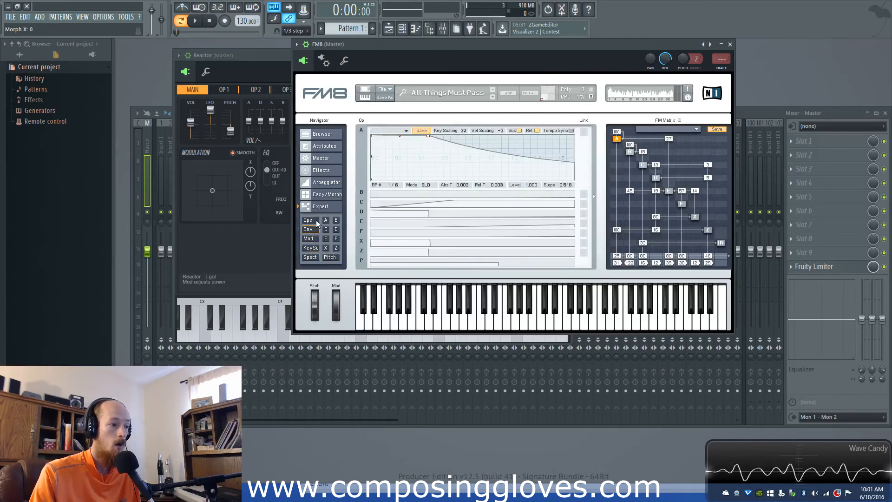
click(309, 220)
Look through FM8's Easy/Morph, Arpeggiator, Effects and Master pages, finishing on the preset Browser.
click(329, 194)
click(330, 182)
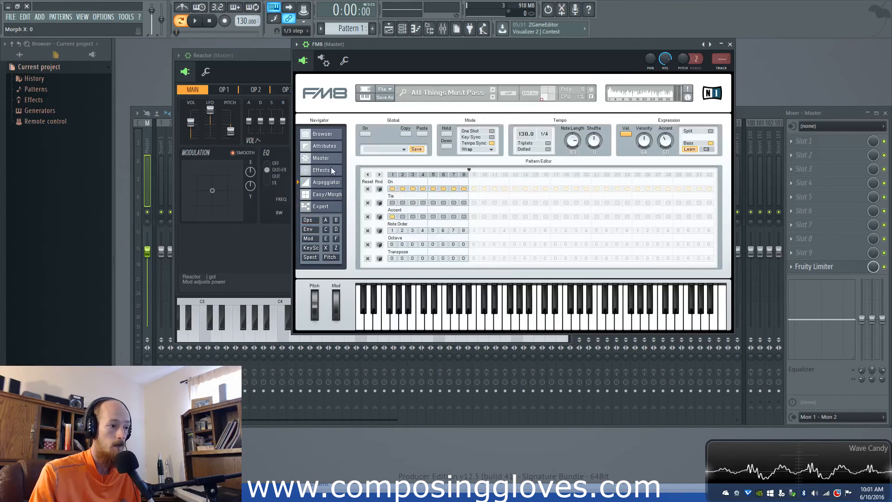
click(330, 170)
click(331, 158)
click(328, 134)
Rearrange the Sytrus and FM8 windows side by side with only a slight overlap, leaving Sytrus in front.
click(264, 63)
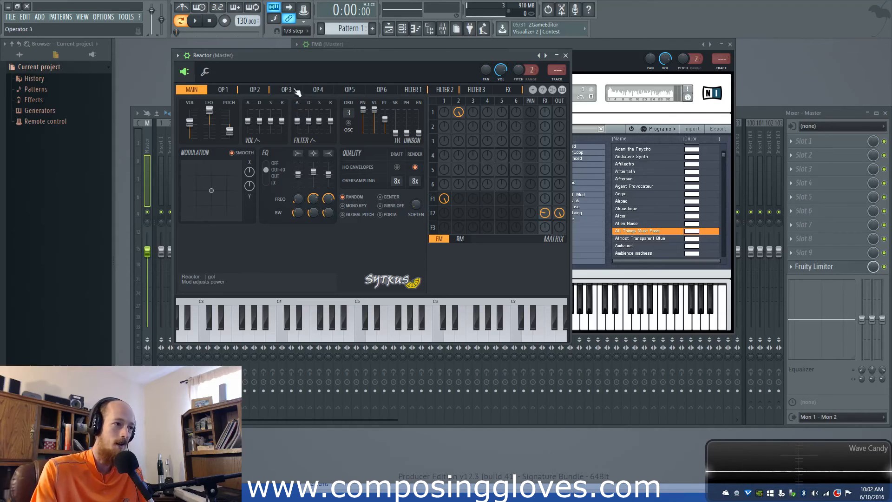
drag(316, 55, 321, 63)
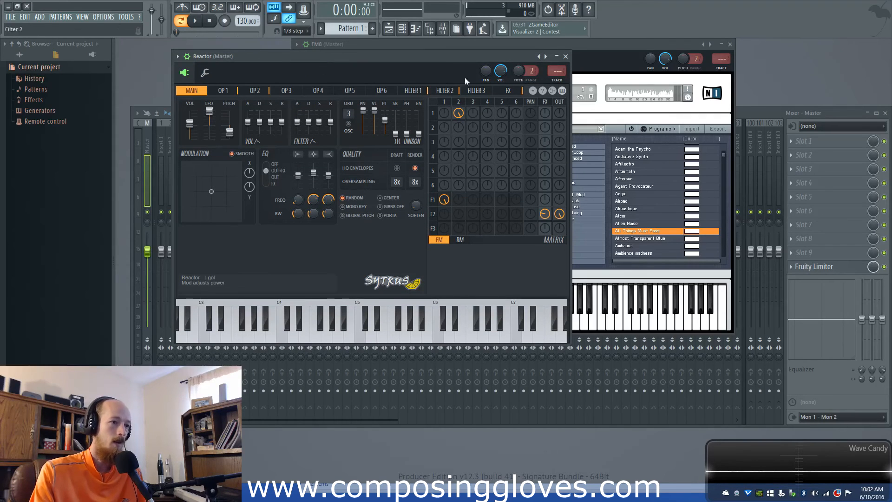
drag(473, 56, 415, 45)
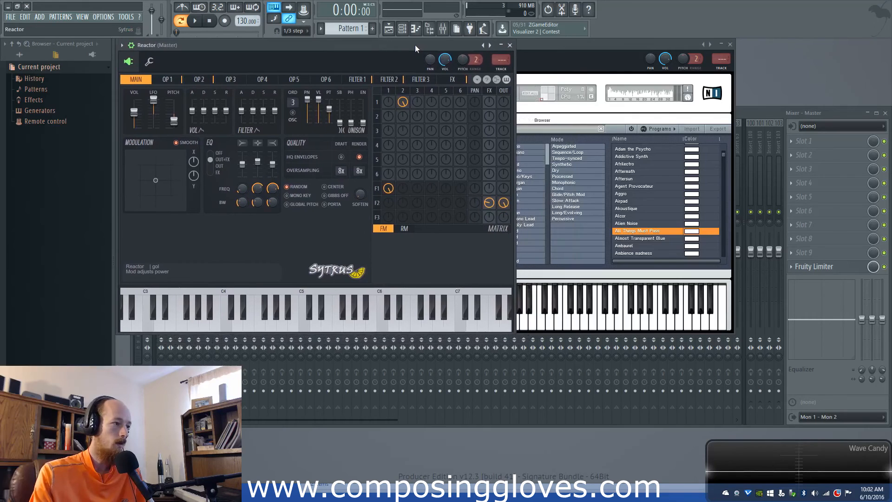
drag(561, 46, 787, 46)
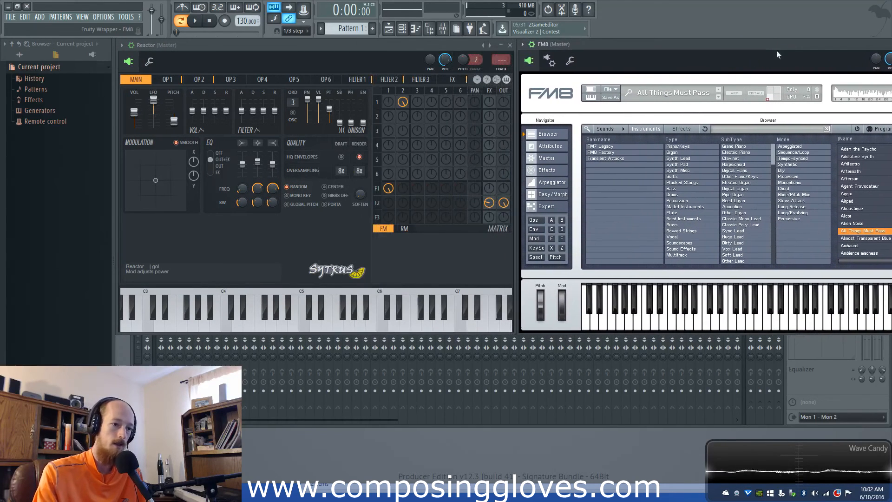
drag(636, 46, 583, 51)
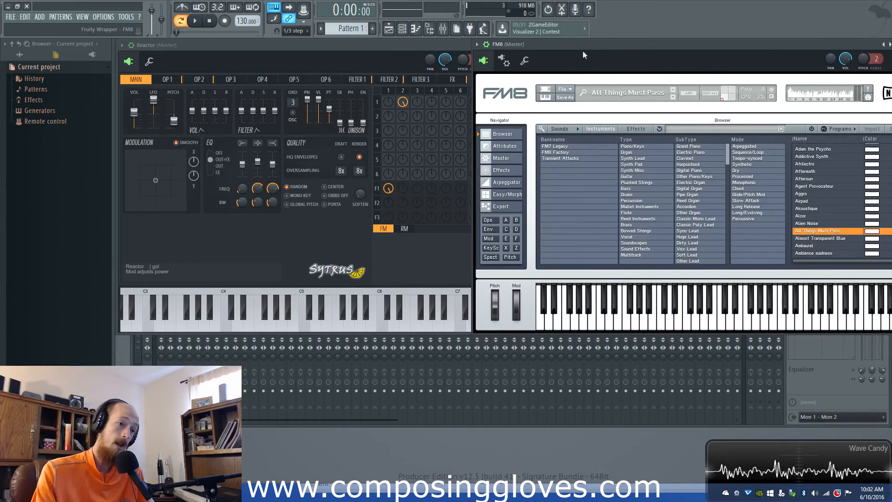
click(295, 53)
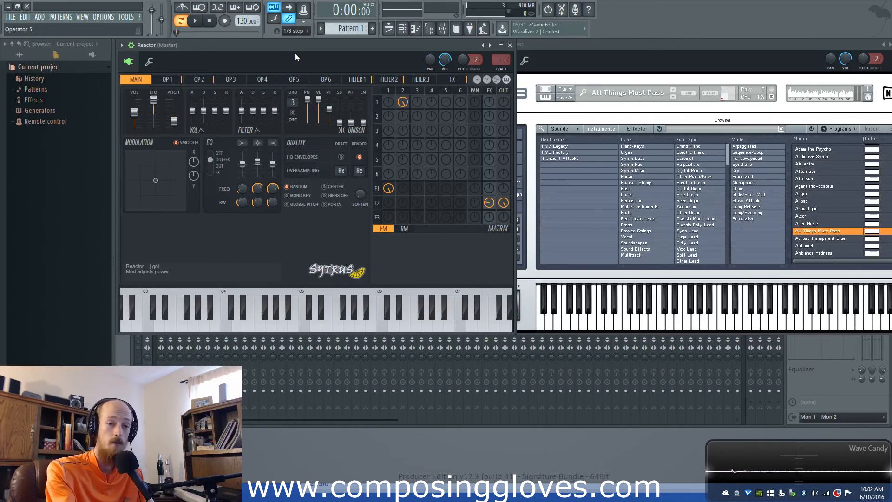
Bring FM8 forward and view its Effects, Attributes and Browser pages, ending on the Expert operators page.
click(632, 80)
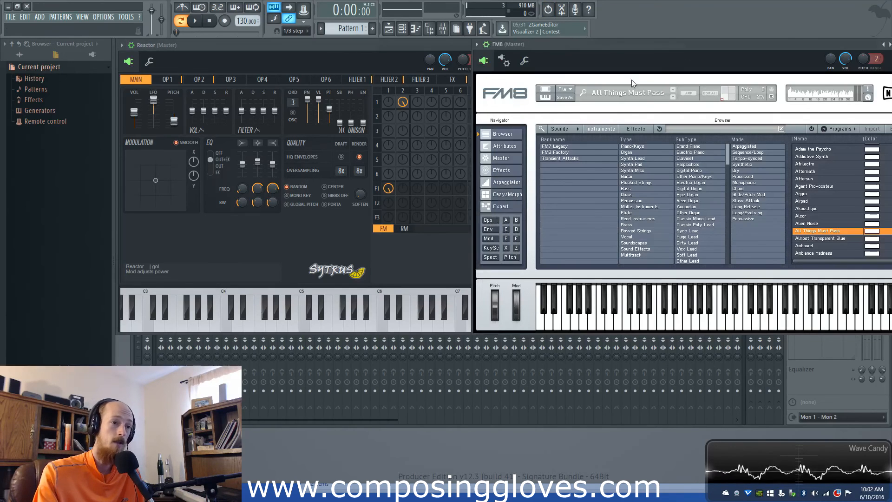
click(506, 171)
click(504, 146)
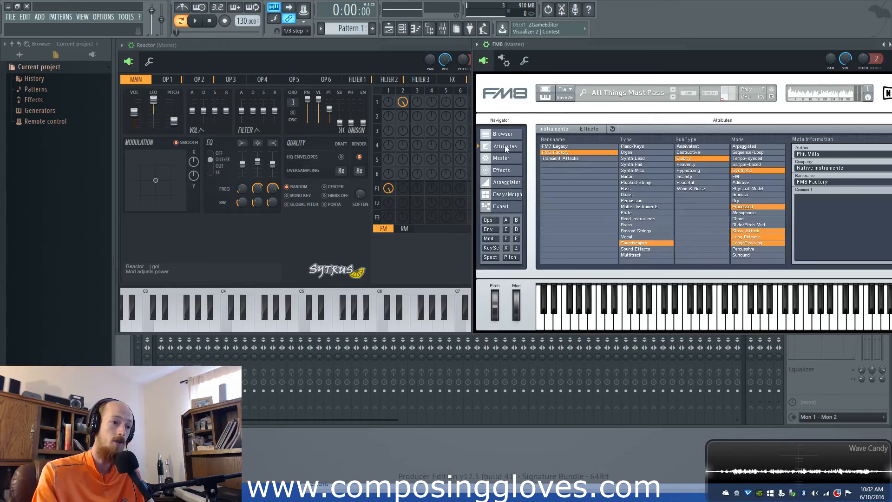
click(506, 134)
click(503, 206)
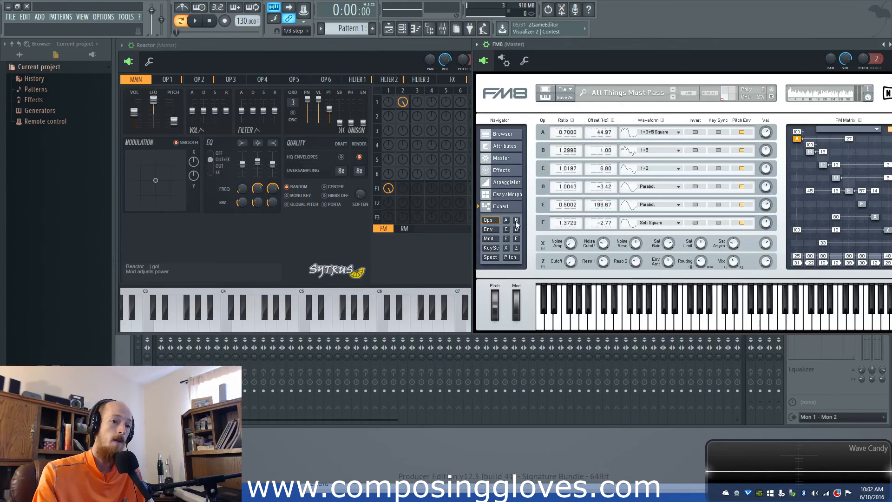
Move the FM8 window fully into view and try out FM Matrix routing presets, ending with 2C 4M #8.
drag(727, 44, 673, 47)
click(815, 130)
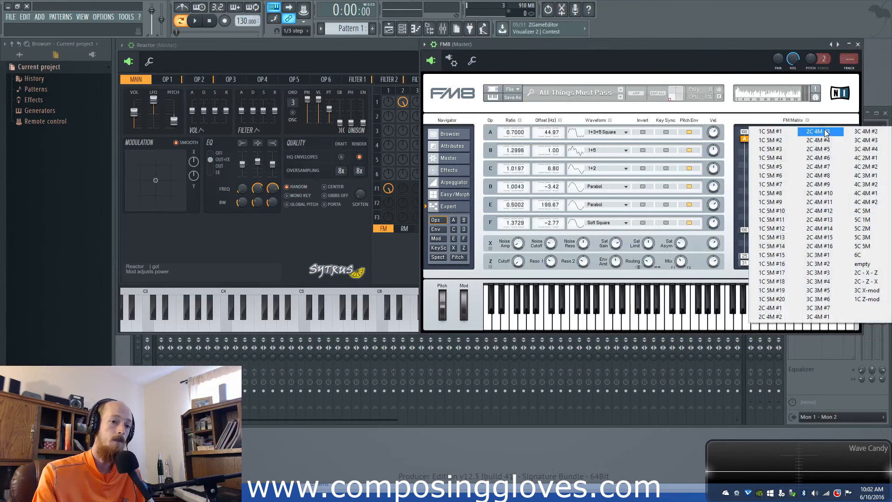
click(804, 130)
click(821, 129)
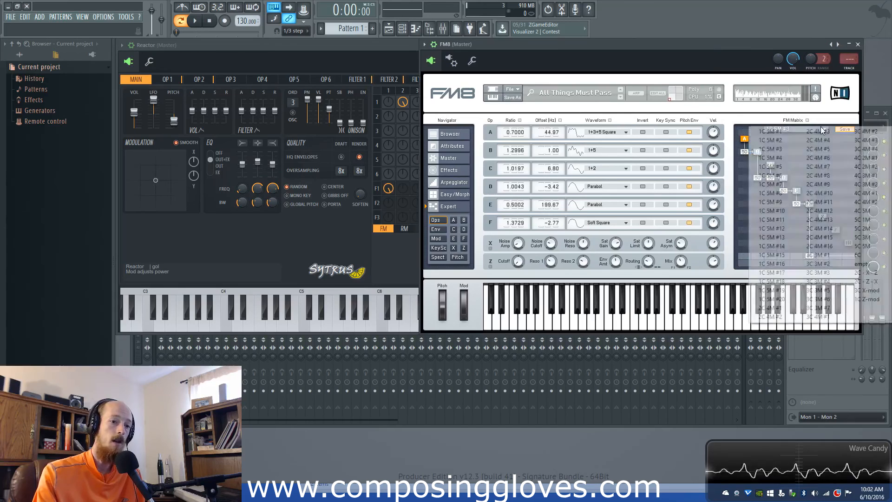
click(816, 152)
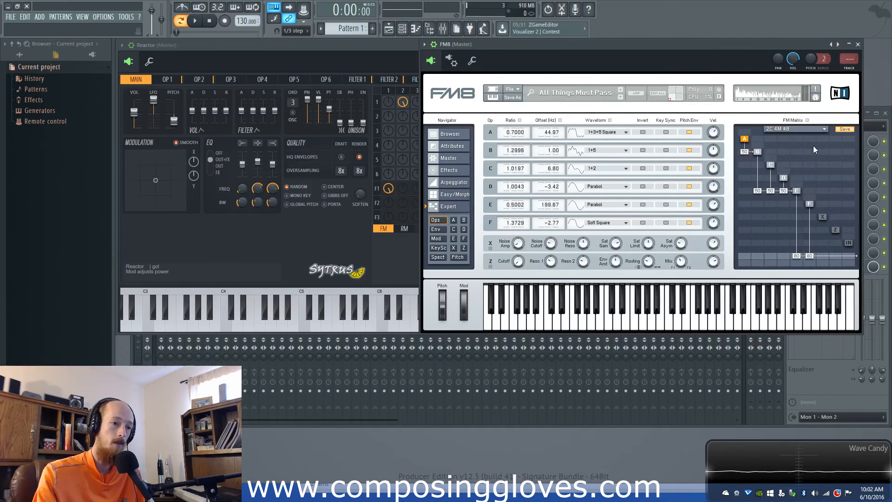
Advance through FM8's presets to Analog Cymbal.
click(621, 97)
click(621, 97)
click(621, 97)
click(621, 96)
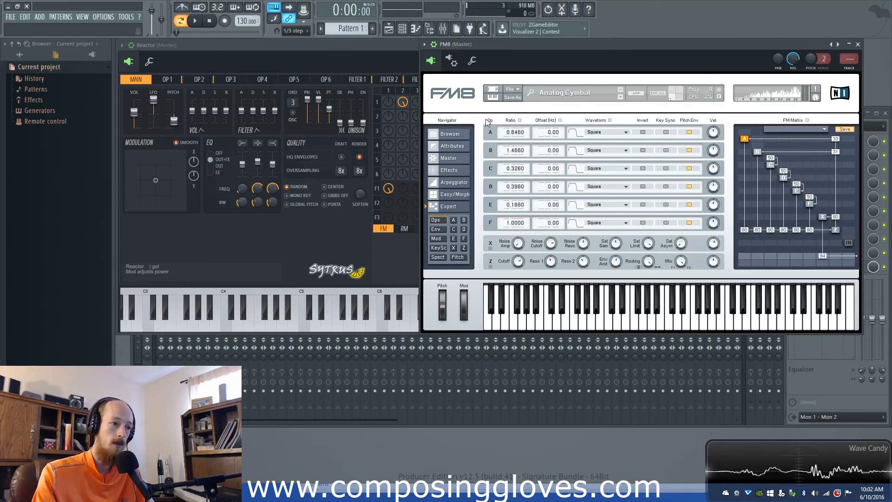
Advance Sytrus to the Thrush 2 preset and open Operator 1's volume envelope.
click(362, 55)
click(491, 45)
click(490, 45)
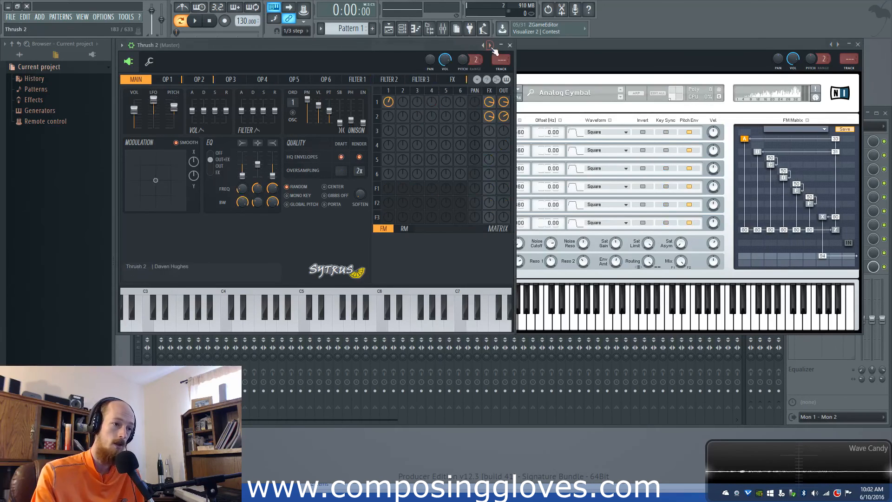
mouse_move(165, 81)
mouse_down()
mouse_move(261, 82)
mouse_move(156, 84)
mouse_move(169, 79)
mouse_up()
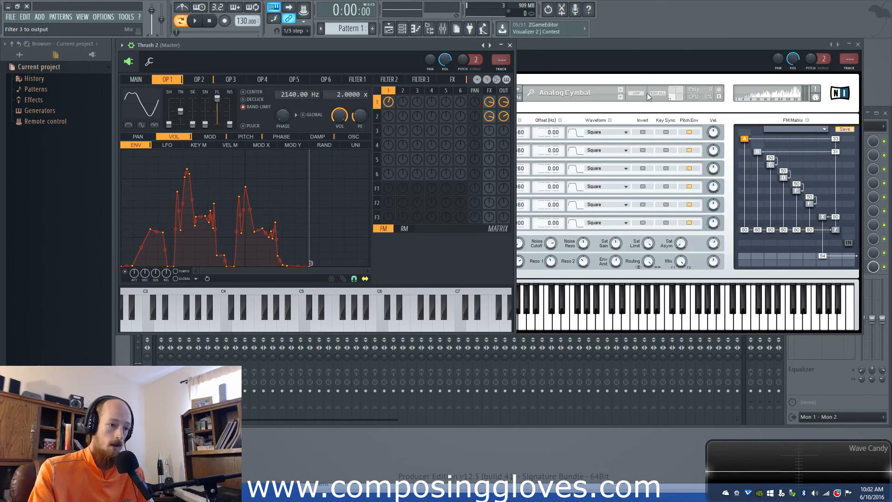
Bring FM8 forward and view the Envelope, Modulation and Key Scaling pages of Analog Cymbal, returning to the Operators overview.
click(623, 54)
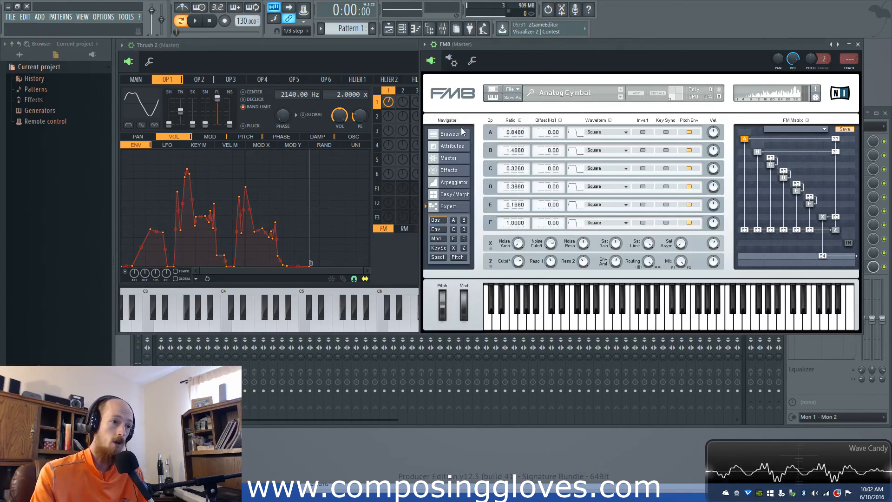
click(439, 231)
click(441, 239)
click(440, 248)
click(441, 239)
click(440, 230)
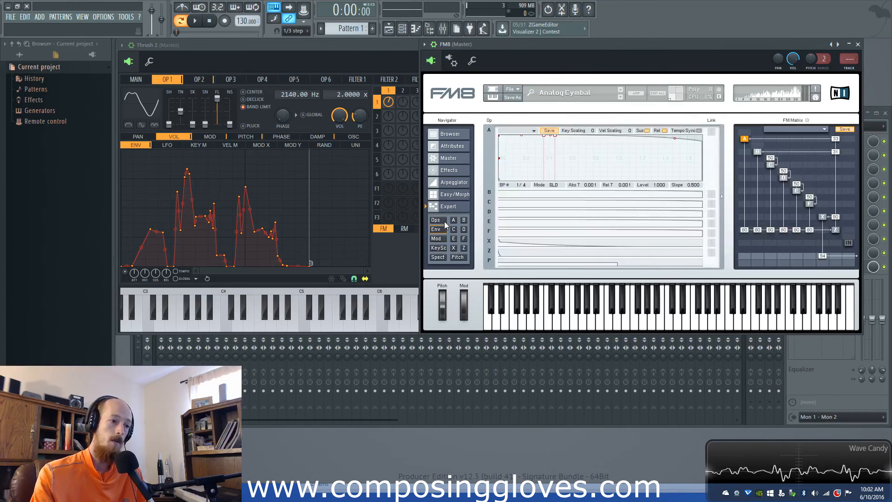
click(441, 221)
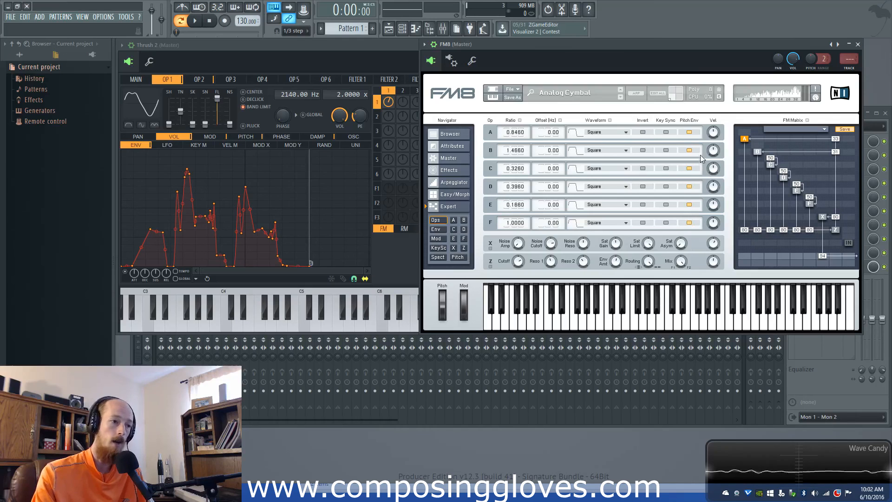
Shift the FM8 window slightly right and alternate between Sytrus and FM8 to compare them, ending with FM8 in front.
click(276, 78)
drag(596, 49, 622, 48)
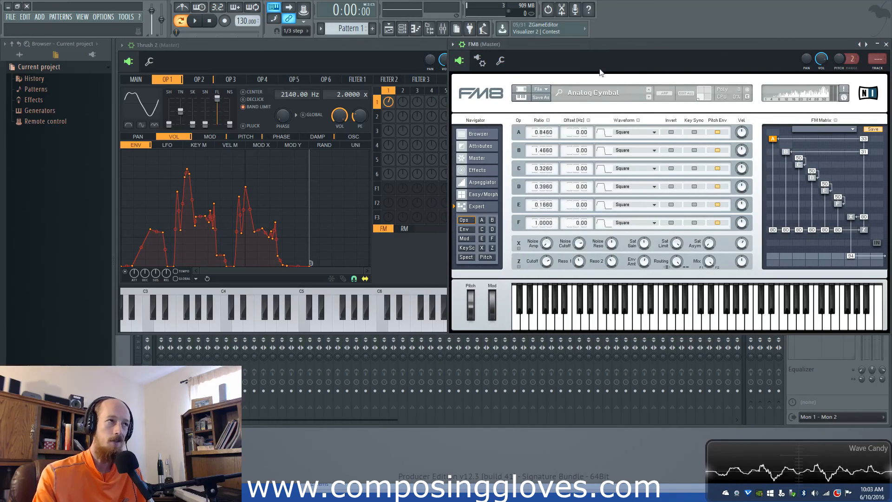
click(304, 59)
click(598, 43)
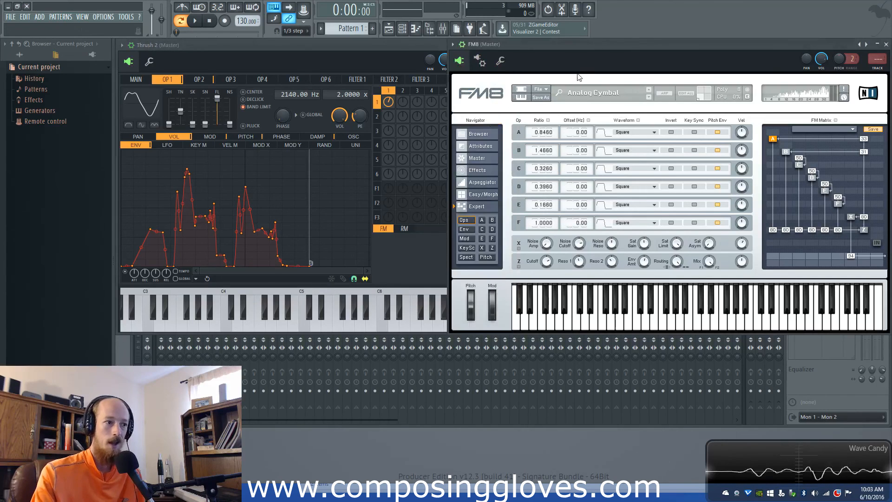
click(311, 51)
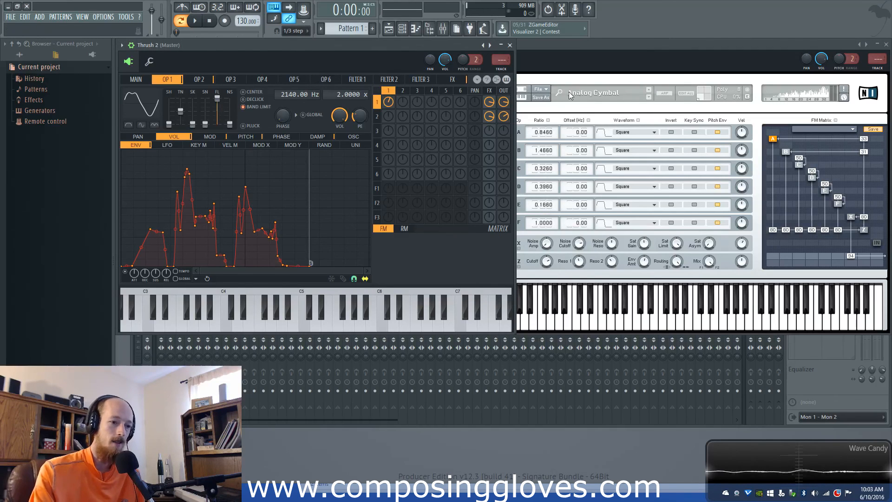
click(631, 59)
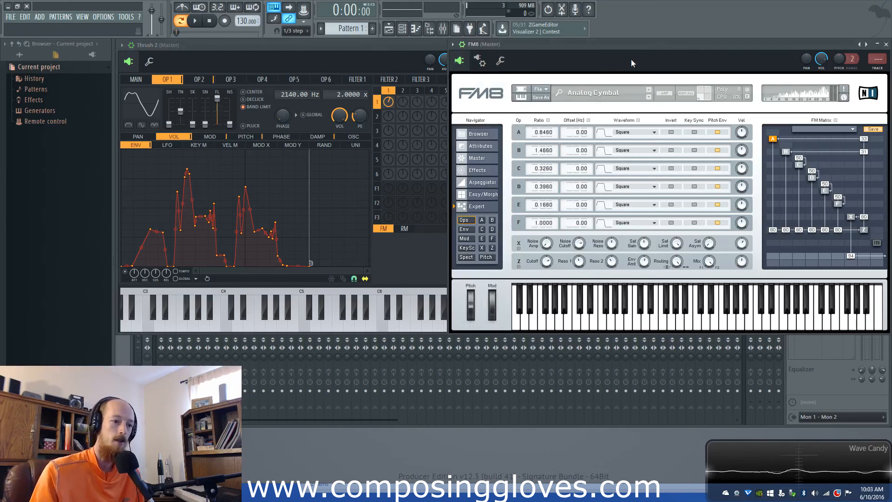